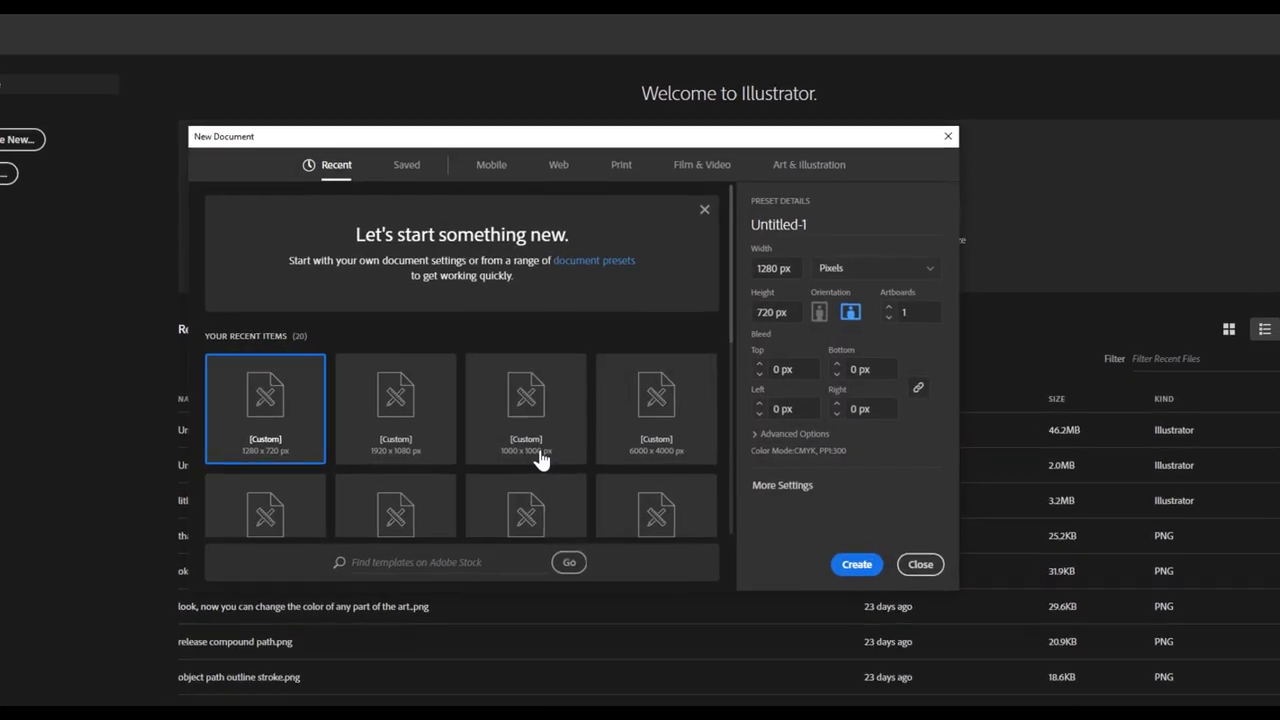
- Create a new 1280 × 720 px document and bring up the fox photo folder
left_click(874, 598)
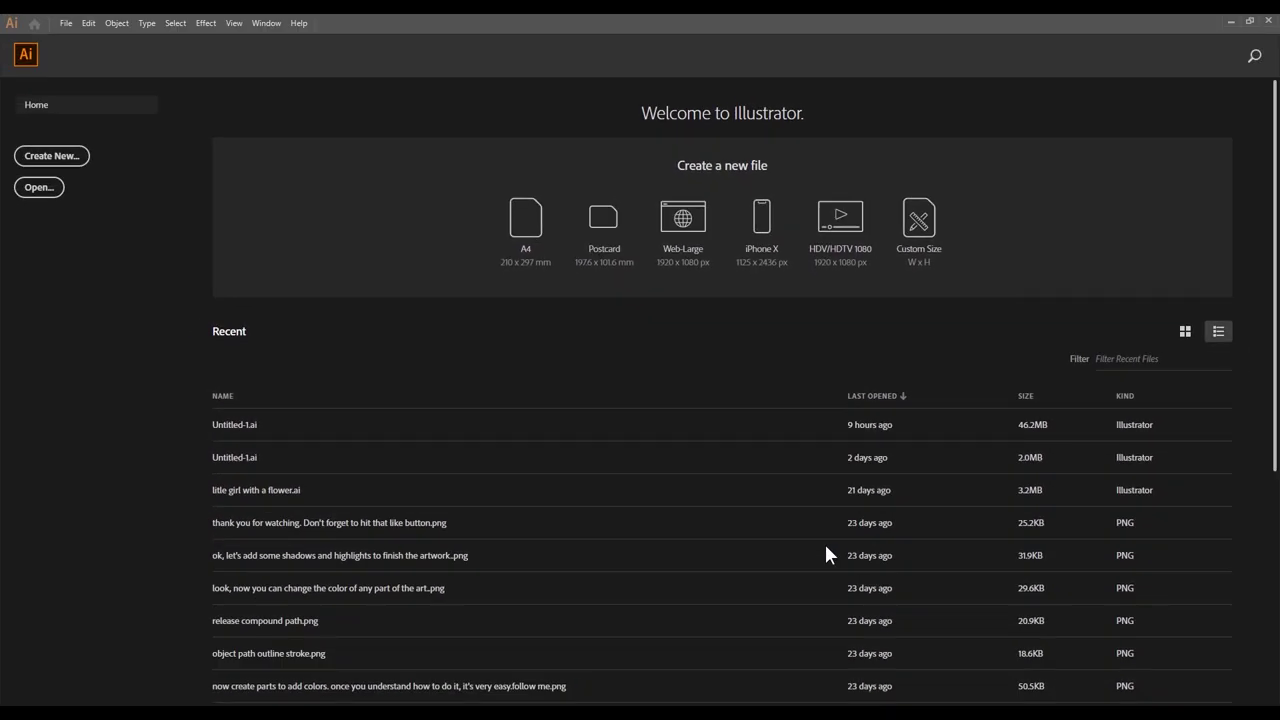
key("v")
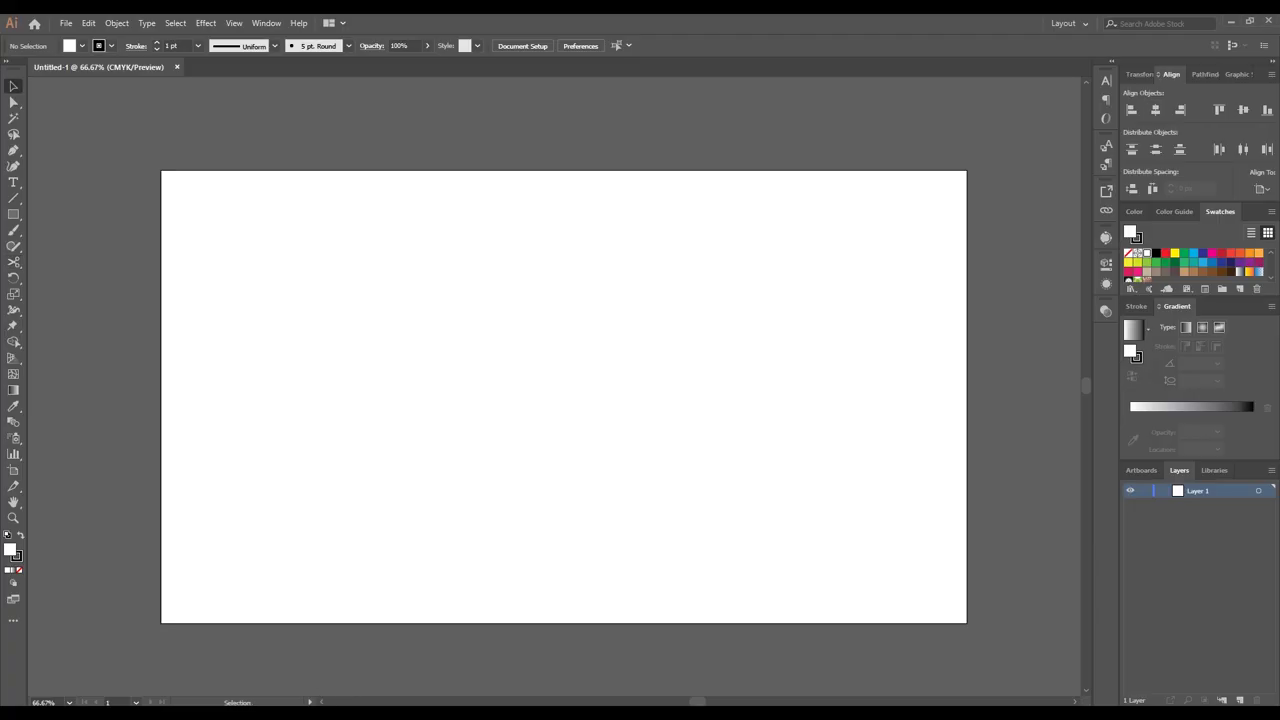
key("alt+Tab")
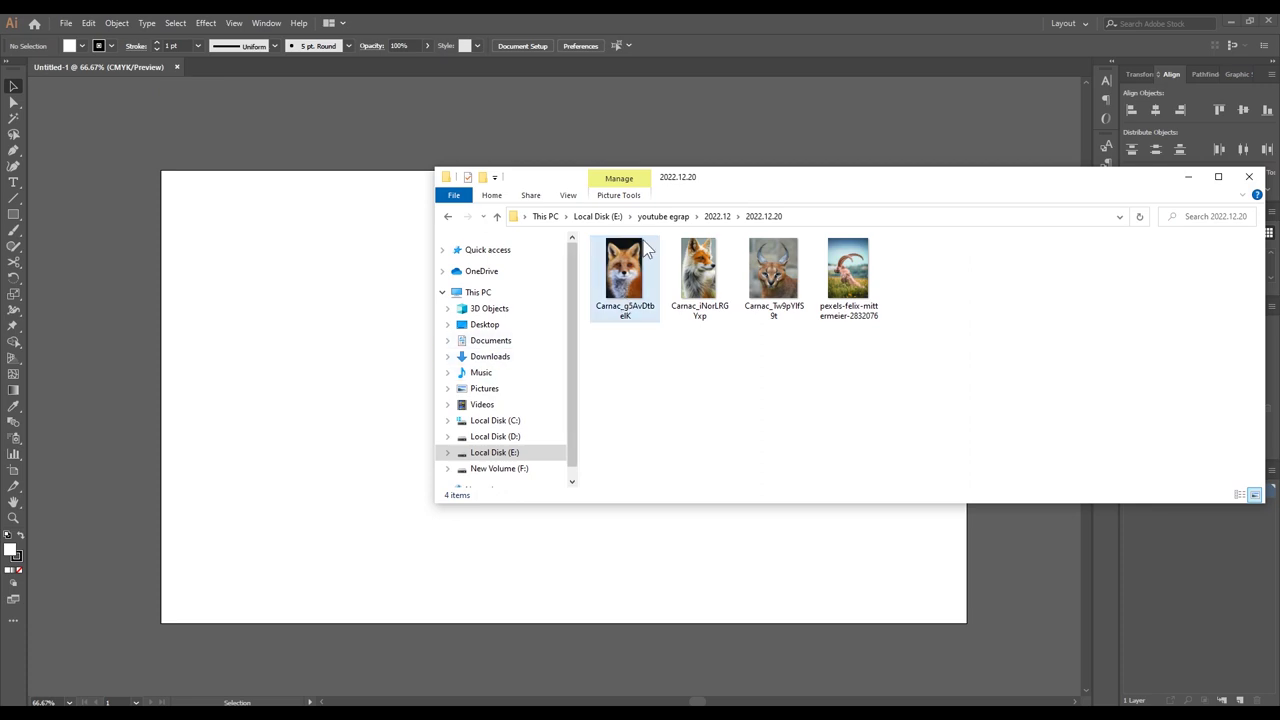
- Drag the fox photo onto the artboard and centre it in the middle
left_click_drag(645, 275, 340, 376)
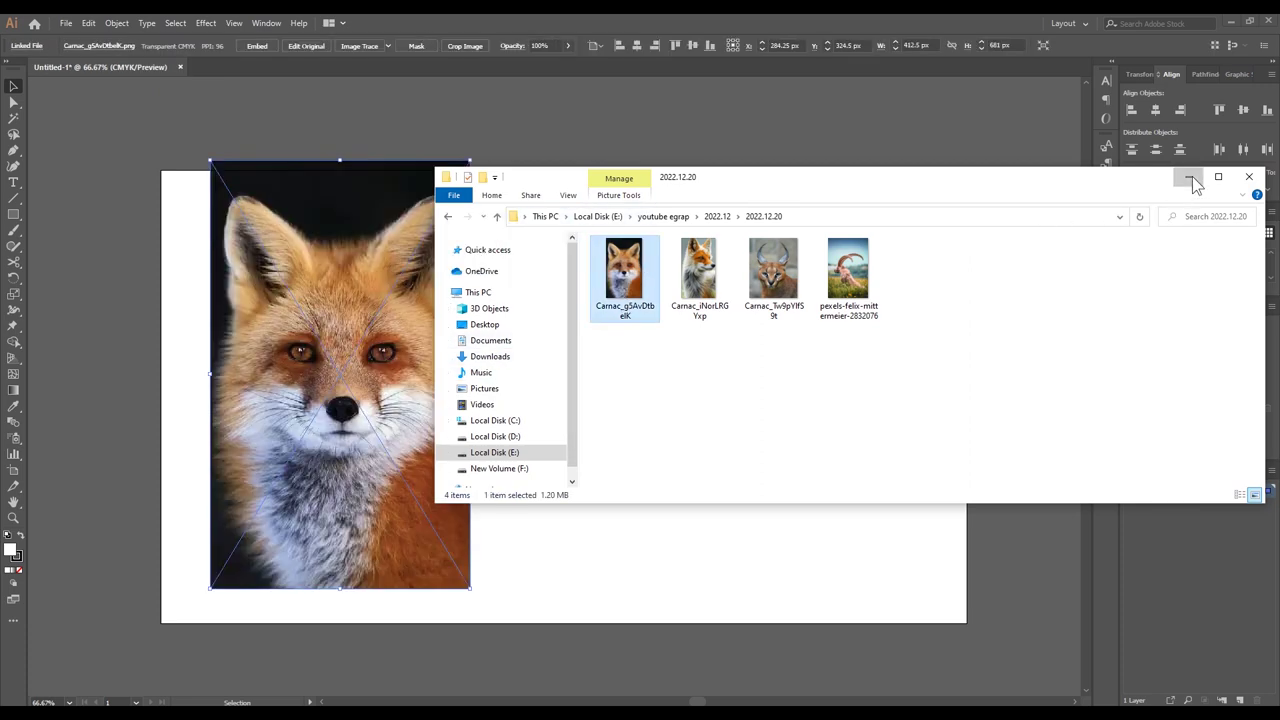
left_click(1189, 177)
left_click_drag(384, 329, 628, 352)
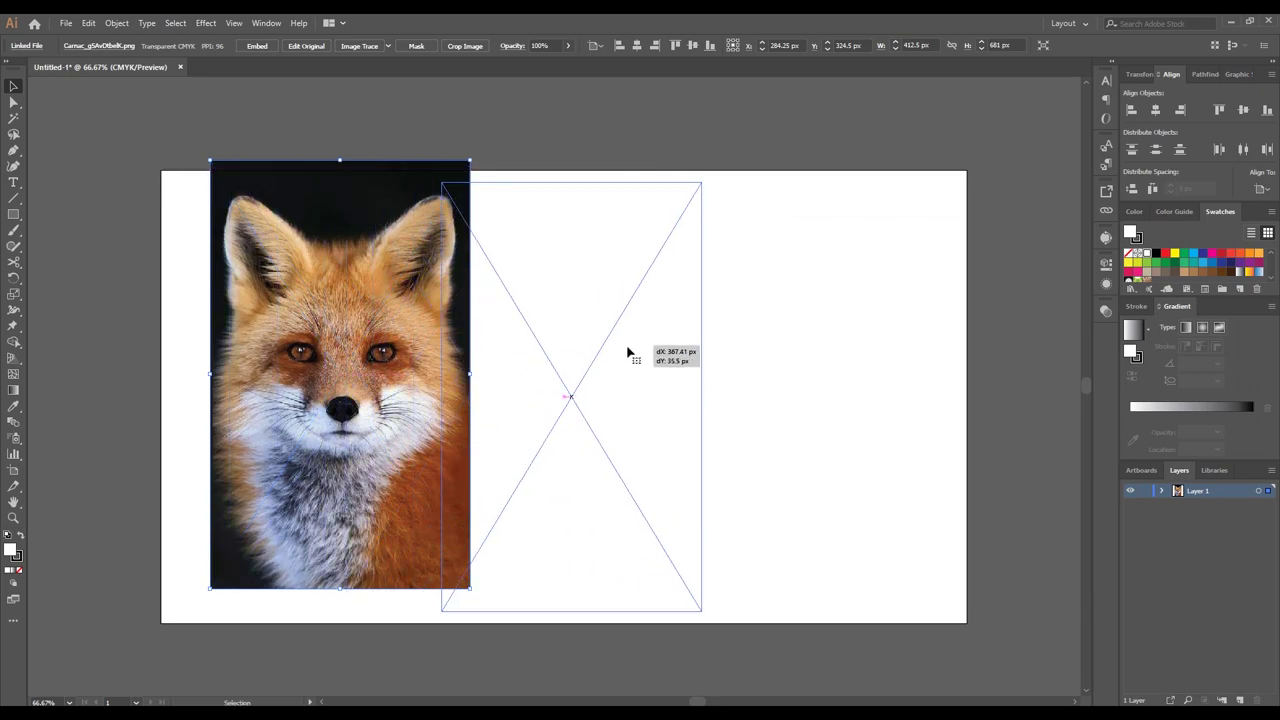
left_click_drag(703, 180, 710, 175)
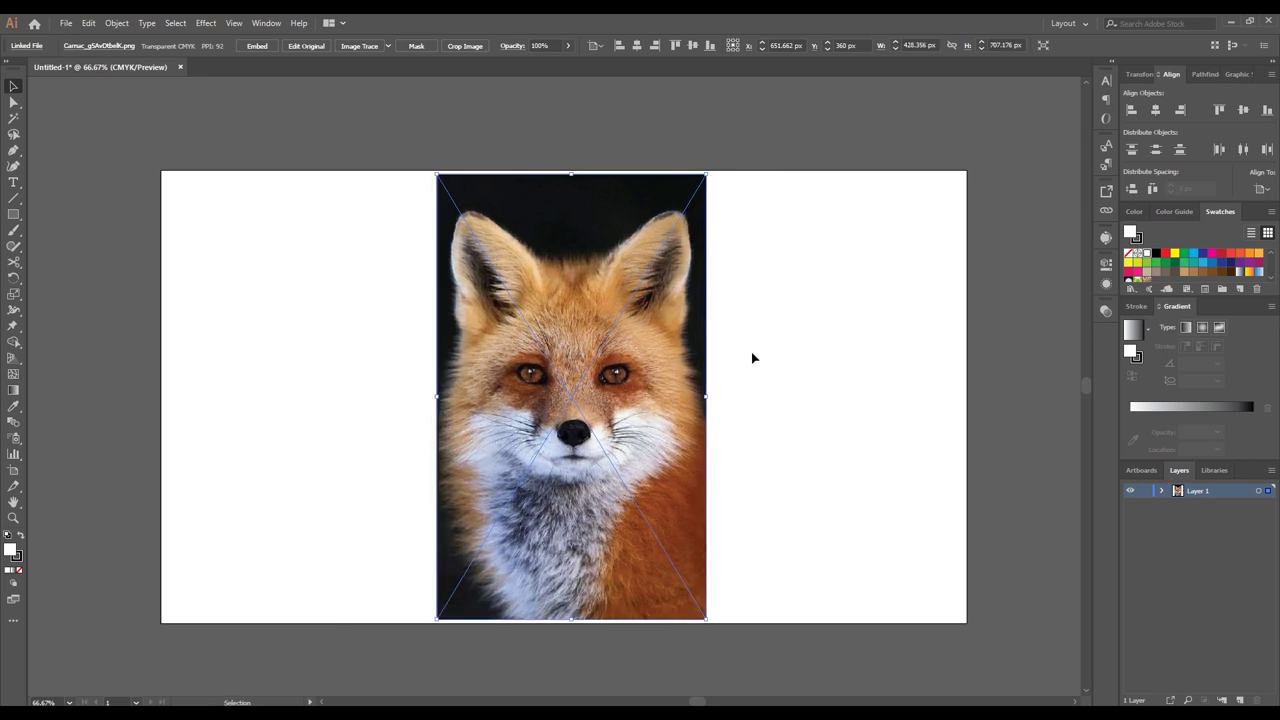
- Lock Layer 1 with the fox photo and add a layer above it named 'white layer'
left_click(779, 457)
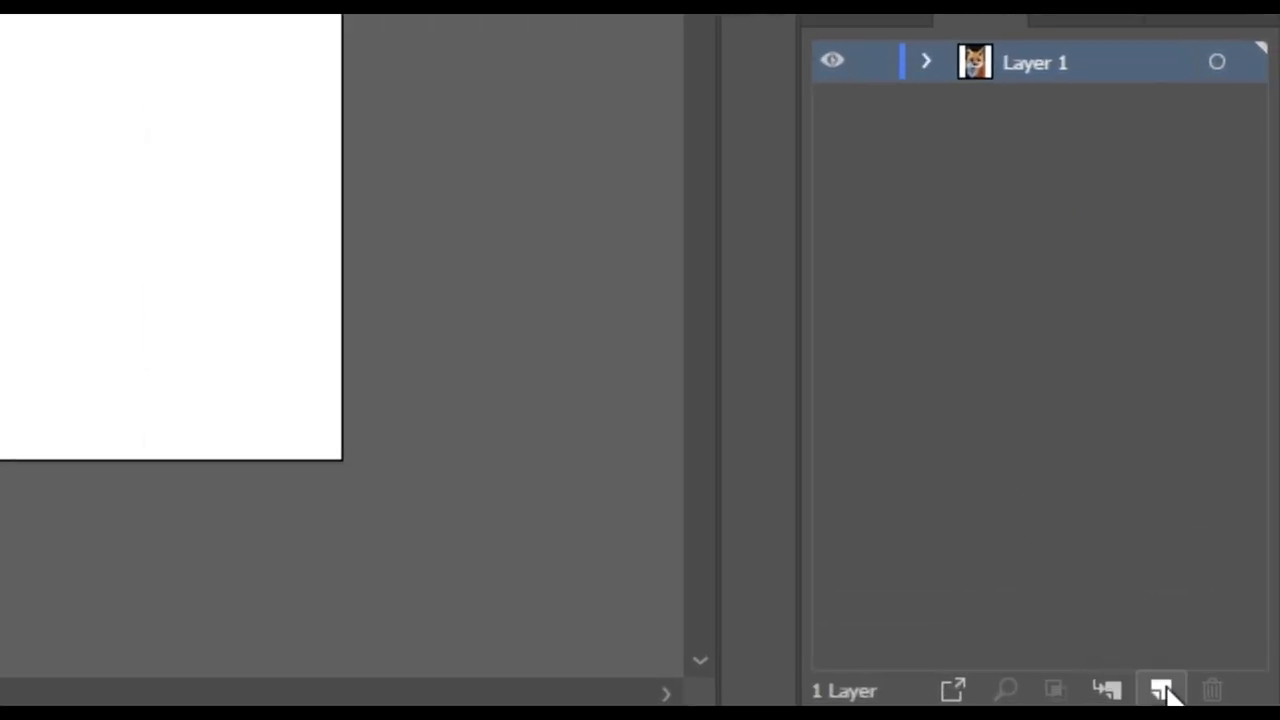
left_click(1160, 690)
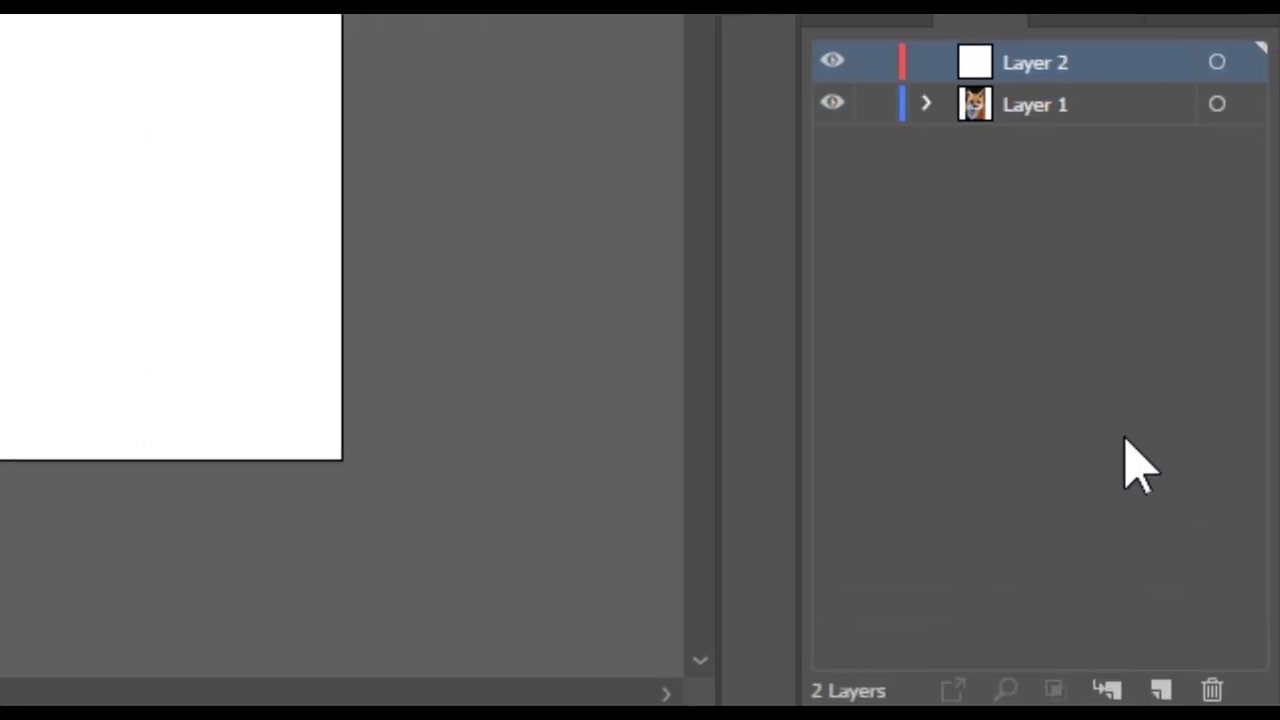
left_click(875, 104)
double_click(1035, 62)
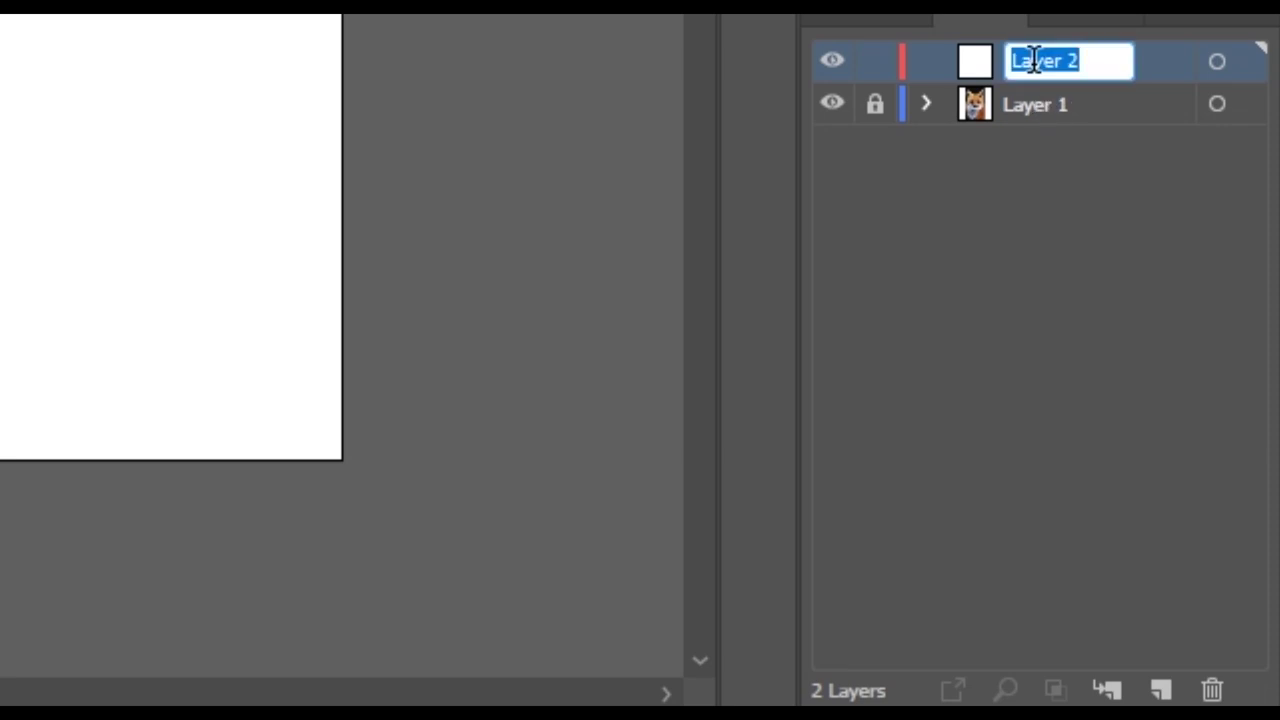
type("white l")
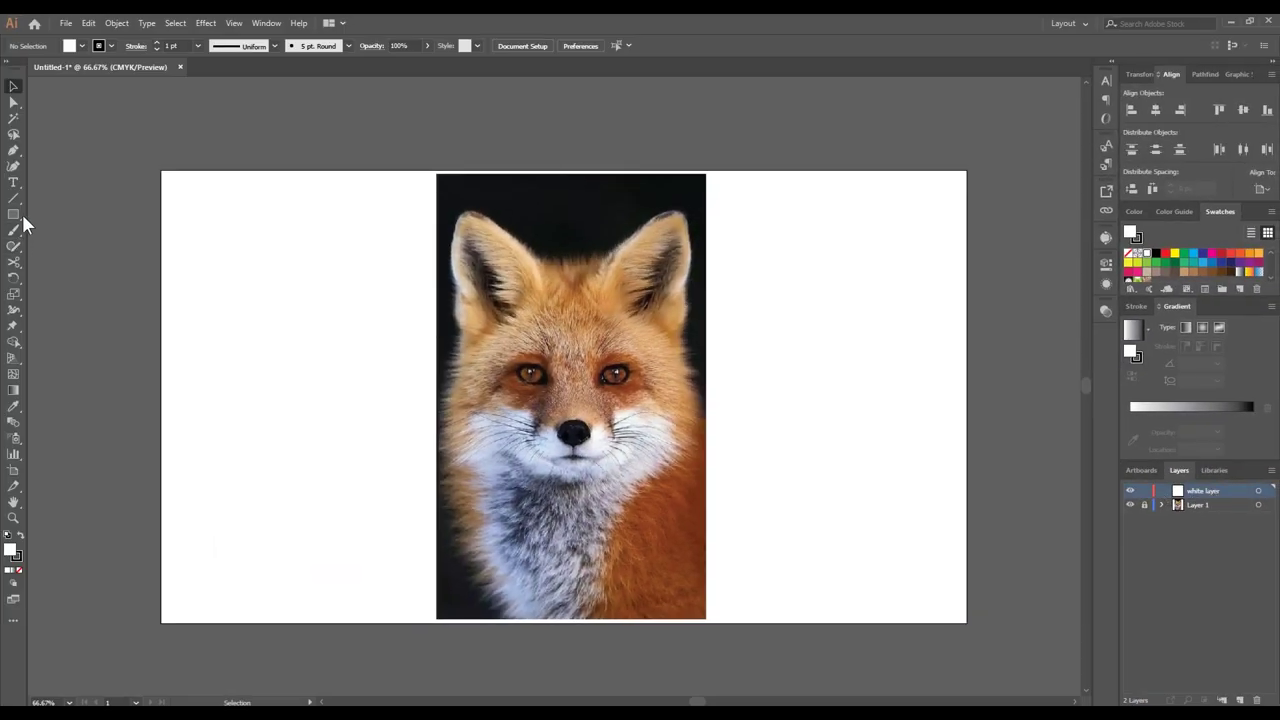
- Draw a white rectangle over the whole fox photo with its stroke set to None
left_click(14, 214)
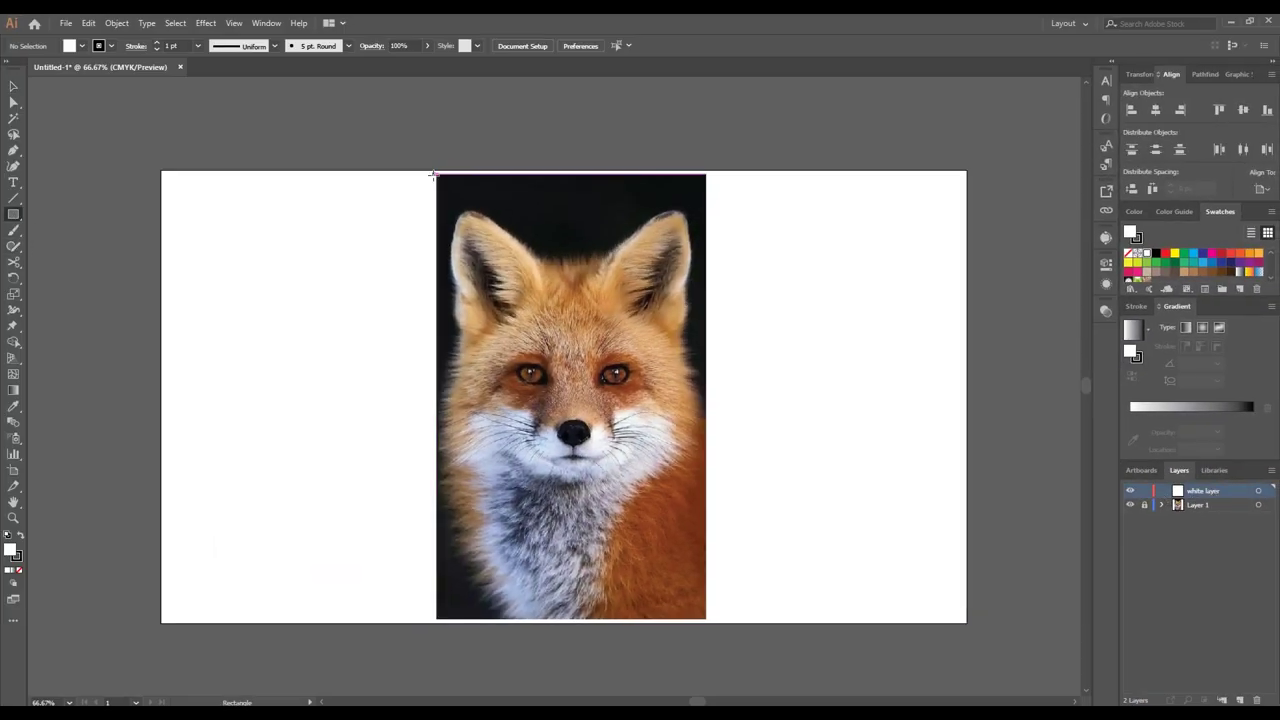
left_click_drag(436, 172, 705, 619)
left_click(116, 46)
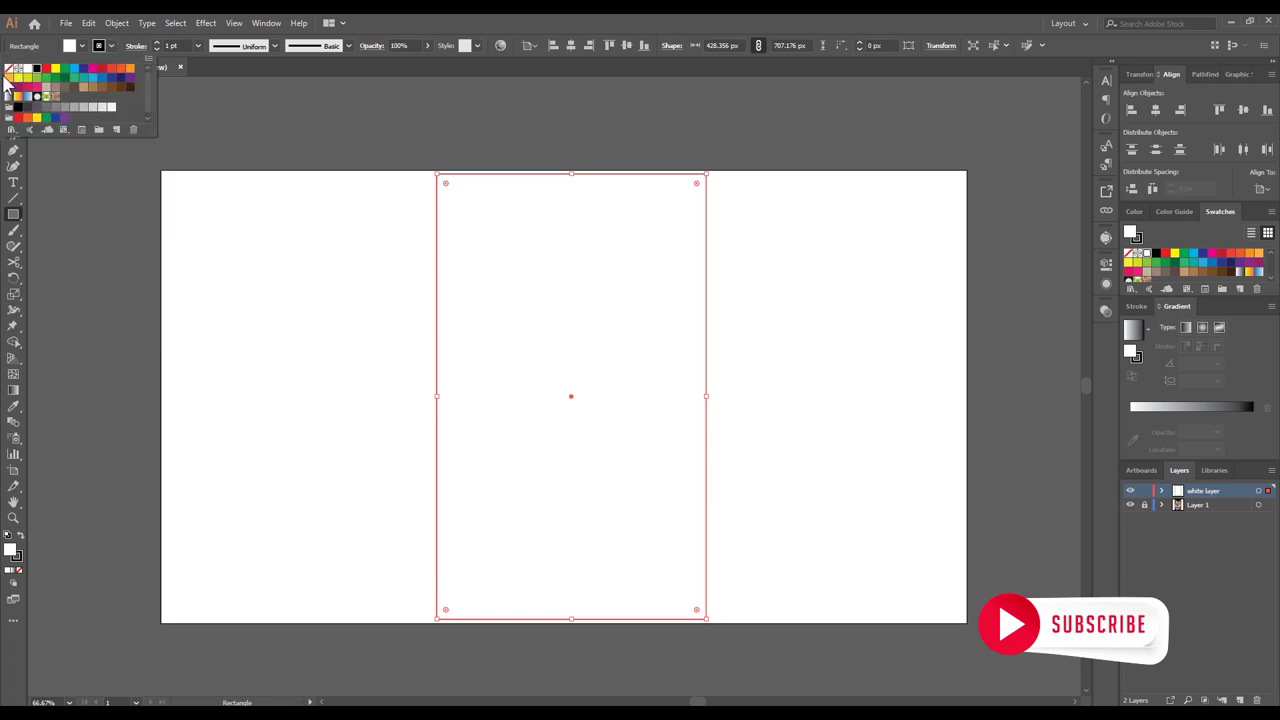
left_click(10, 72)
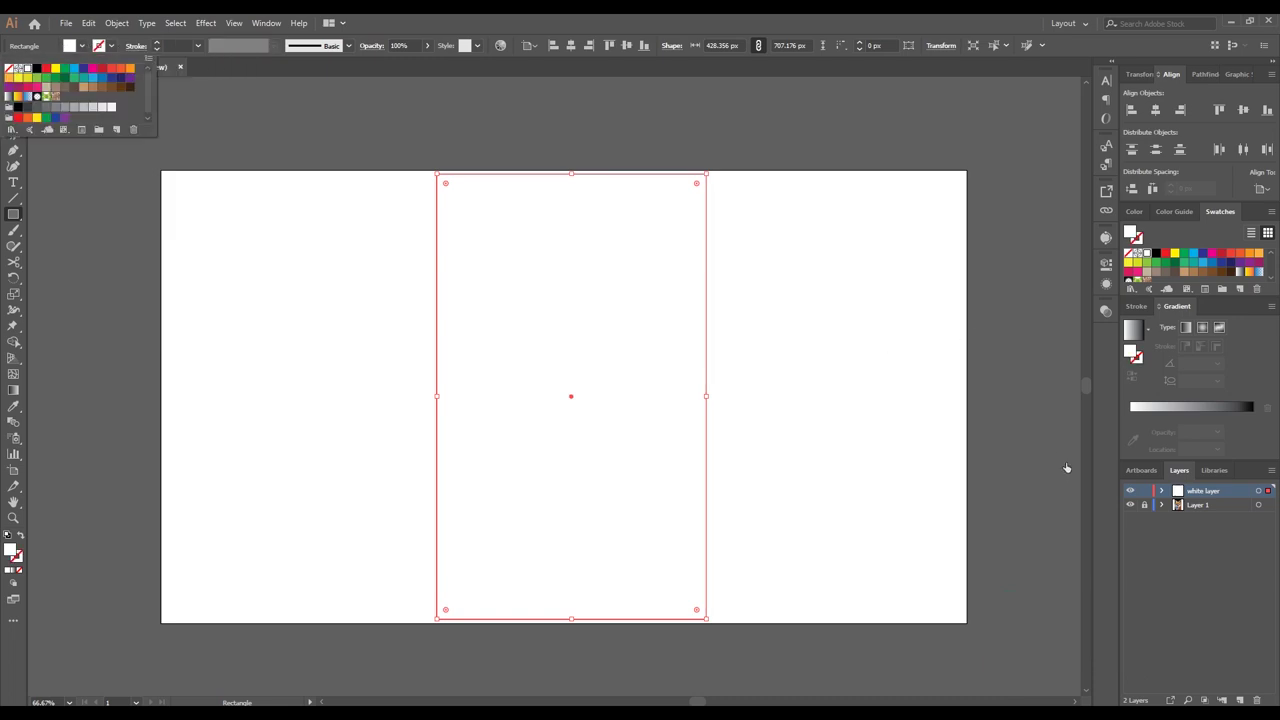
left_click(1102, 453)
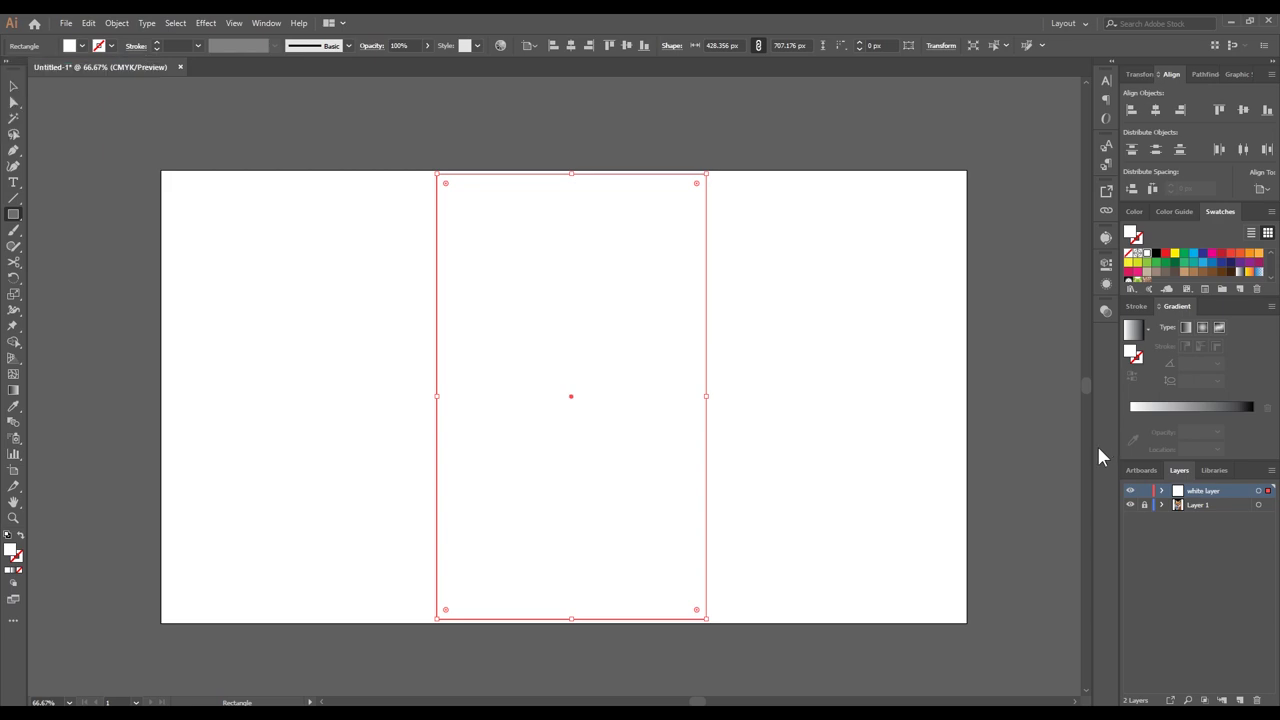
- Lower the rectangle's opacity to 25% so the fox shows through
left_click(13, 88)
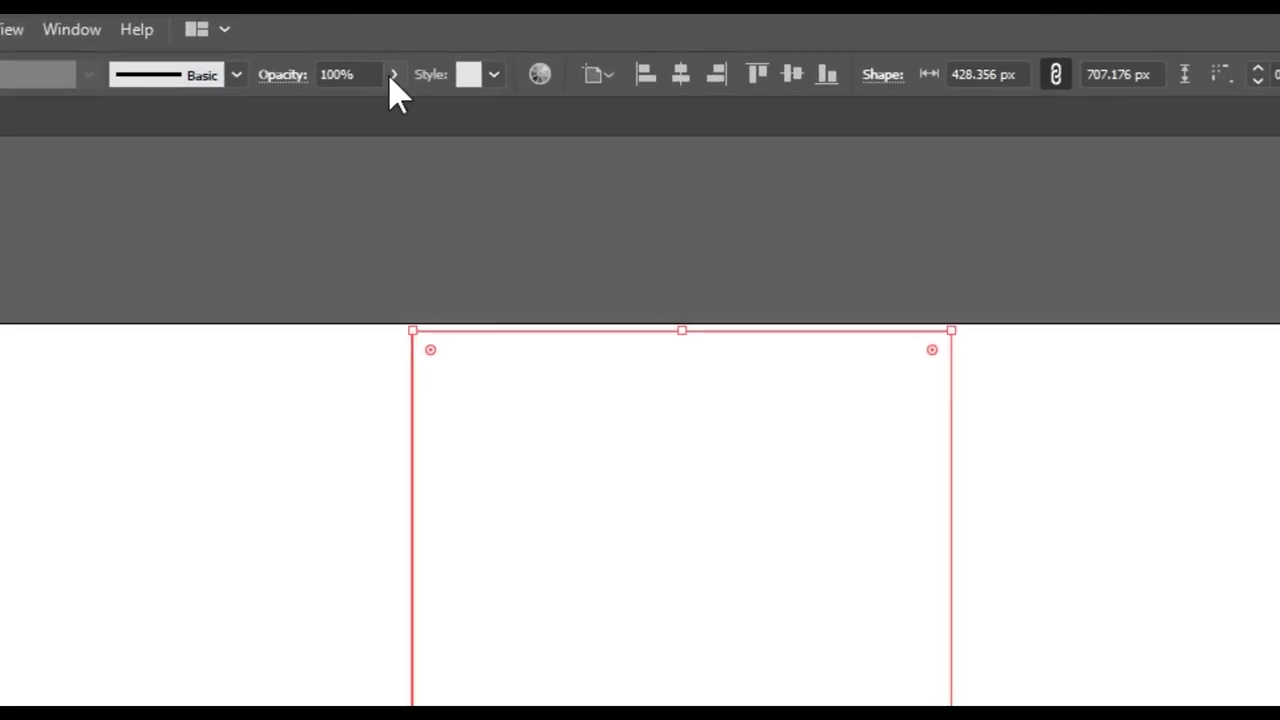
left_click(390, 74)
mouse_move(386, 106)
left_mouse_down()
mouse_move(297, 107)
mouse_move(315, 106)
left_mouse_up()
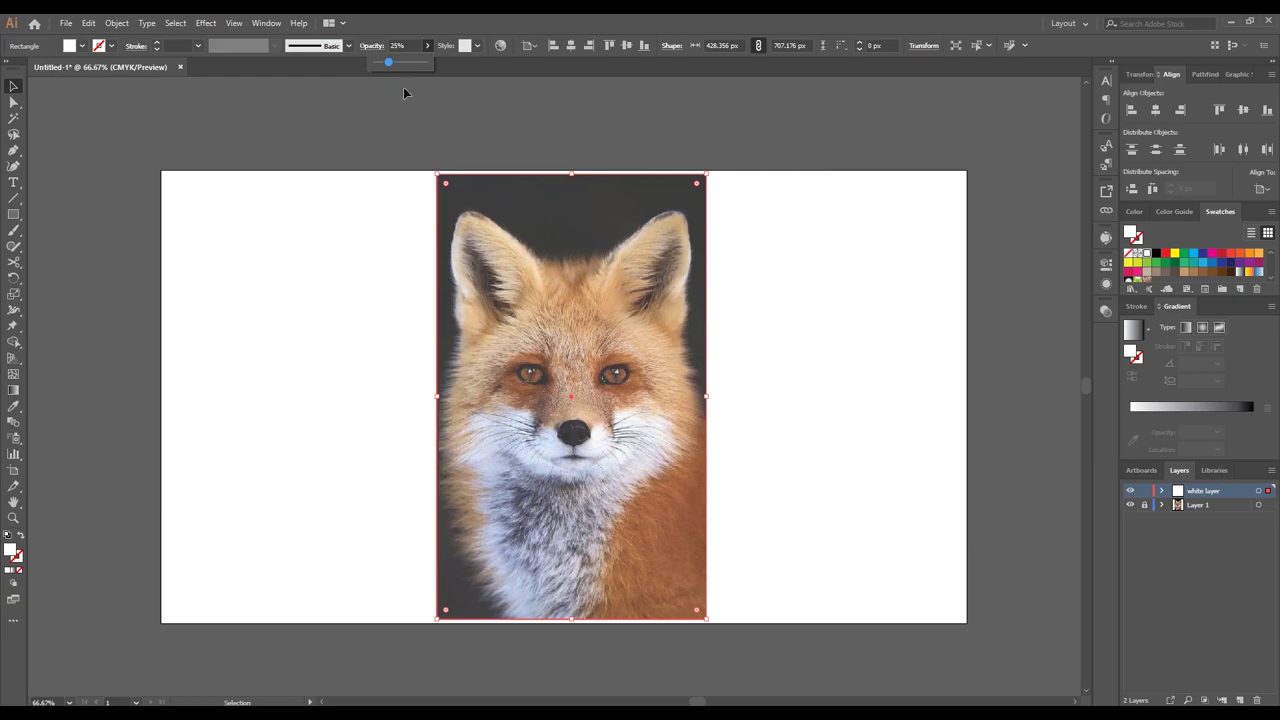
- Lock the white layer, add a top layer named 'low poly art', then unlock white layer
left_click(403, 93)
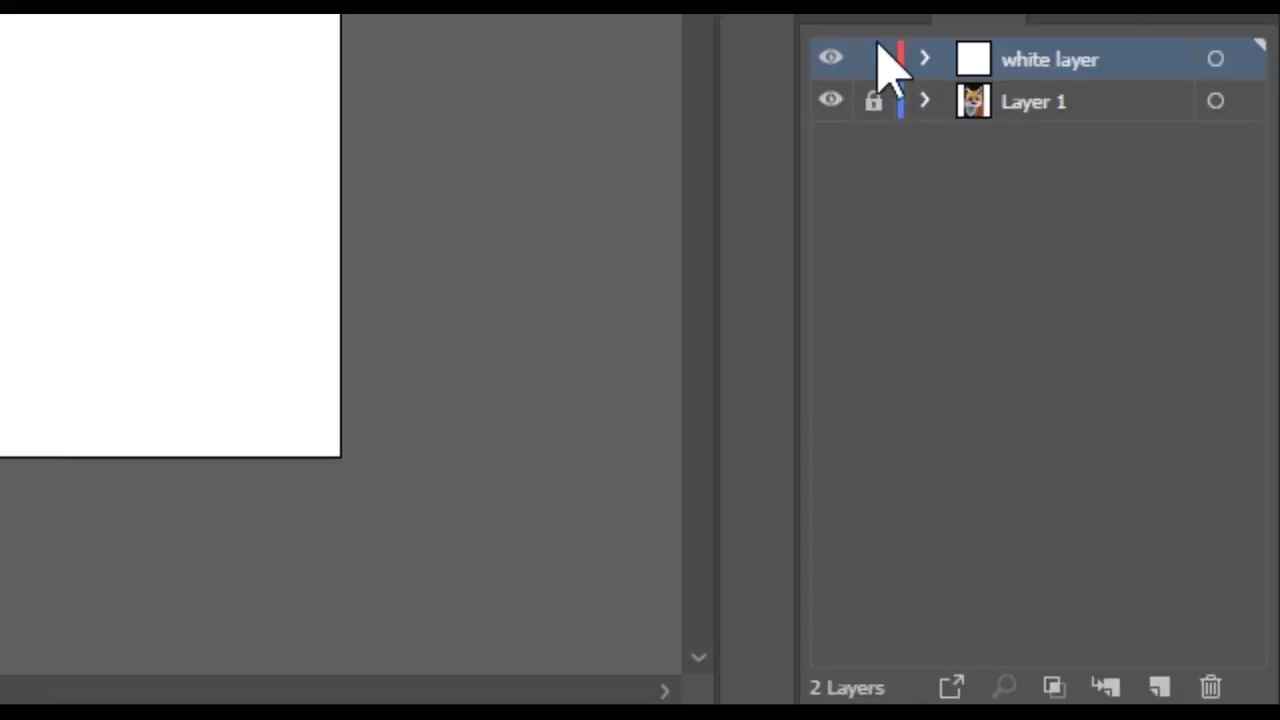
left_click(1145, 490)
left_click(1158, 686)
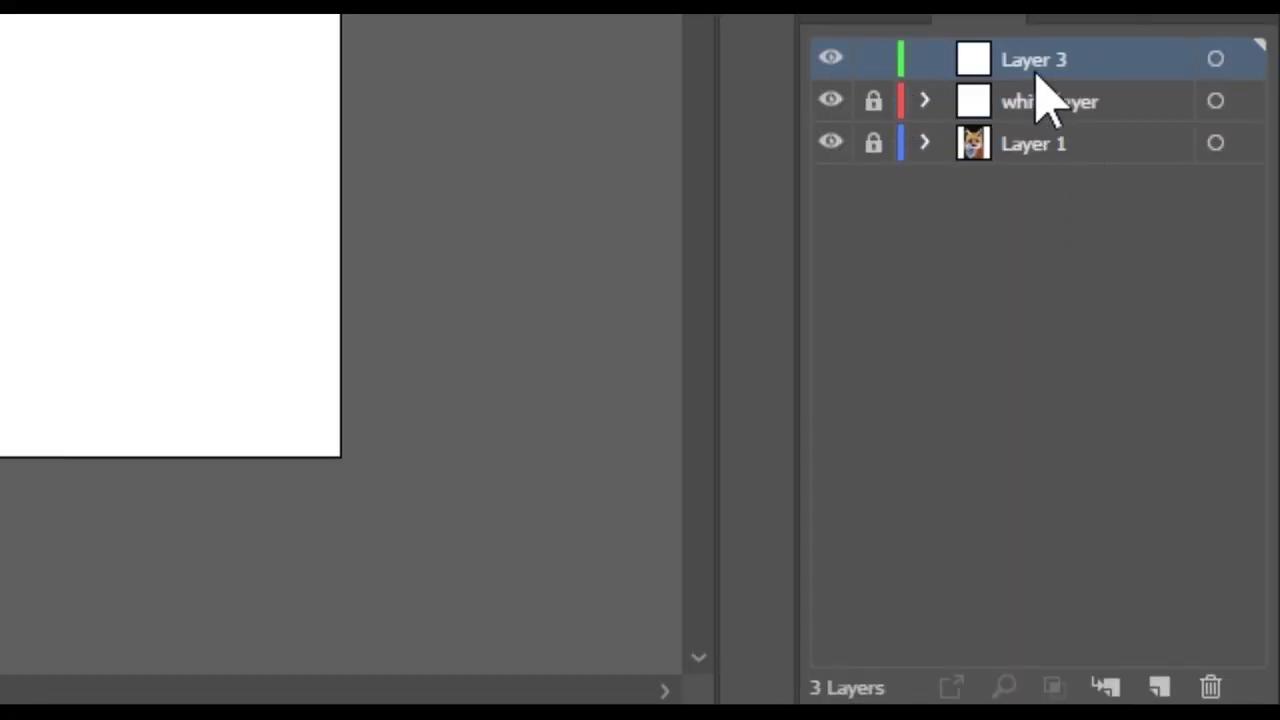
double_click(1038, 58)
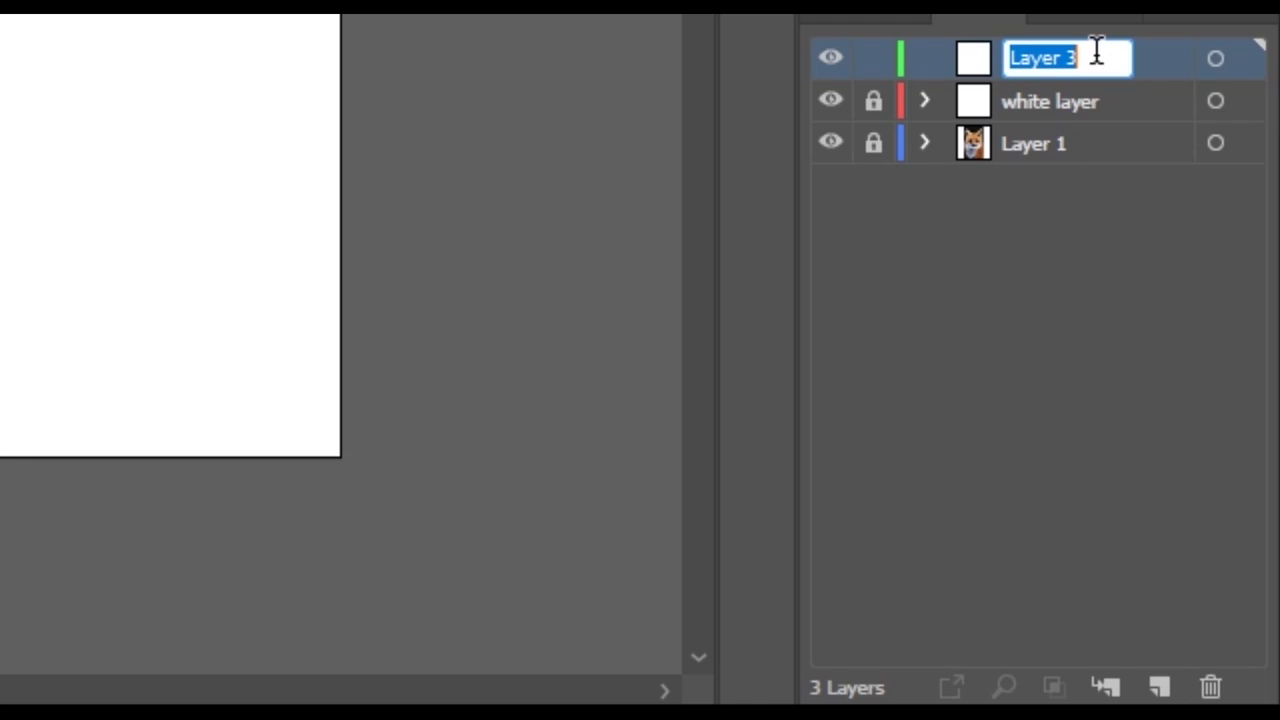
type("low polly")
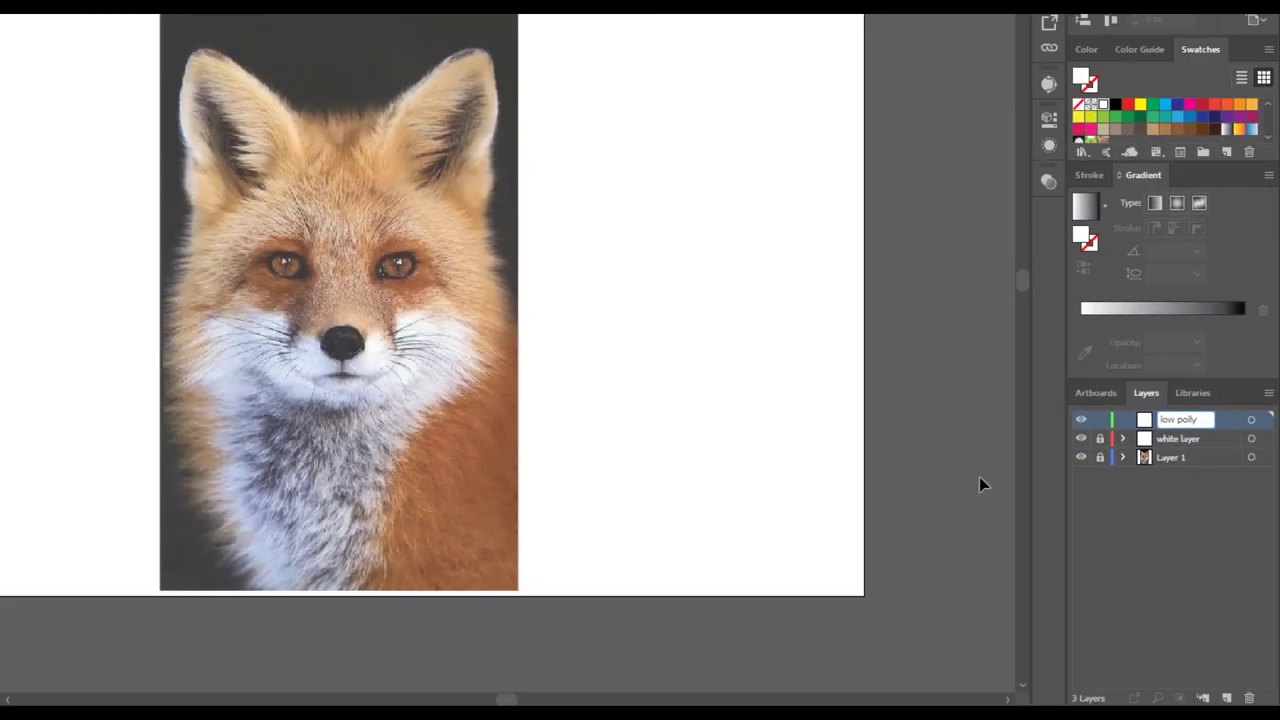
key("Return")
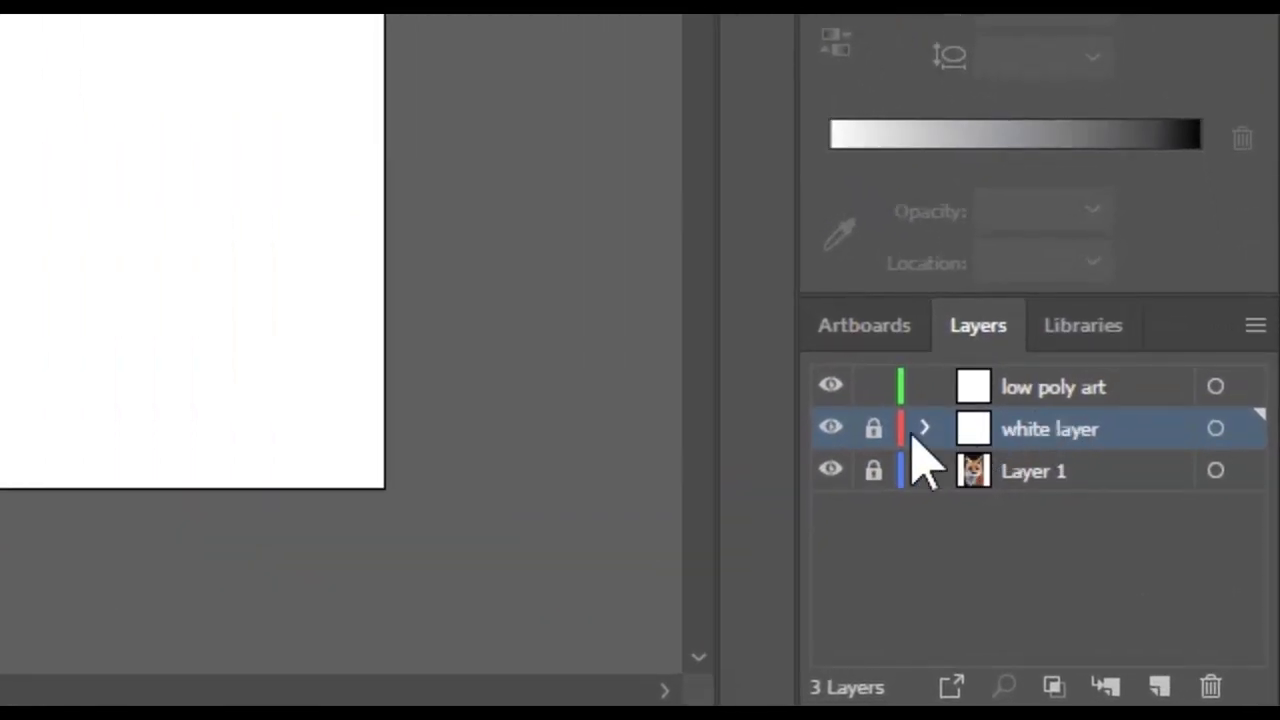
left_click(873, 429)
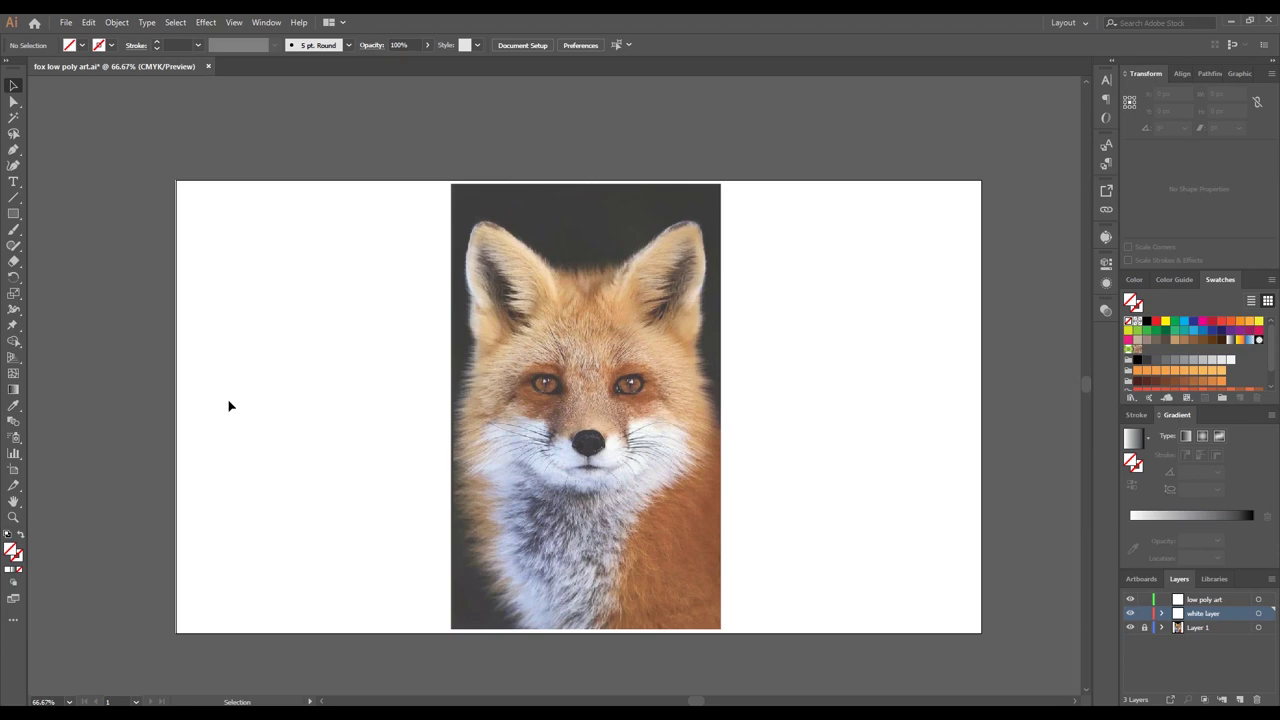
- Show the rulers and place a vertical guide through the fox's nose
key("ctrl+r")
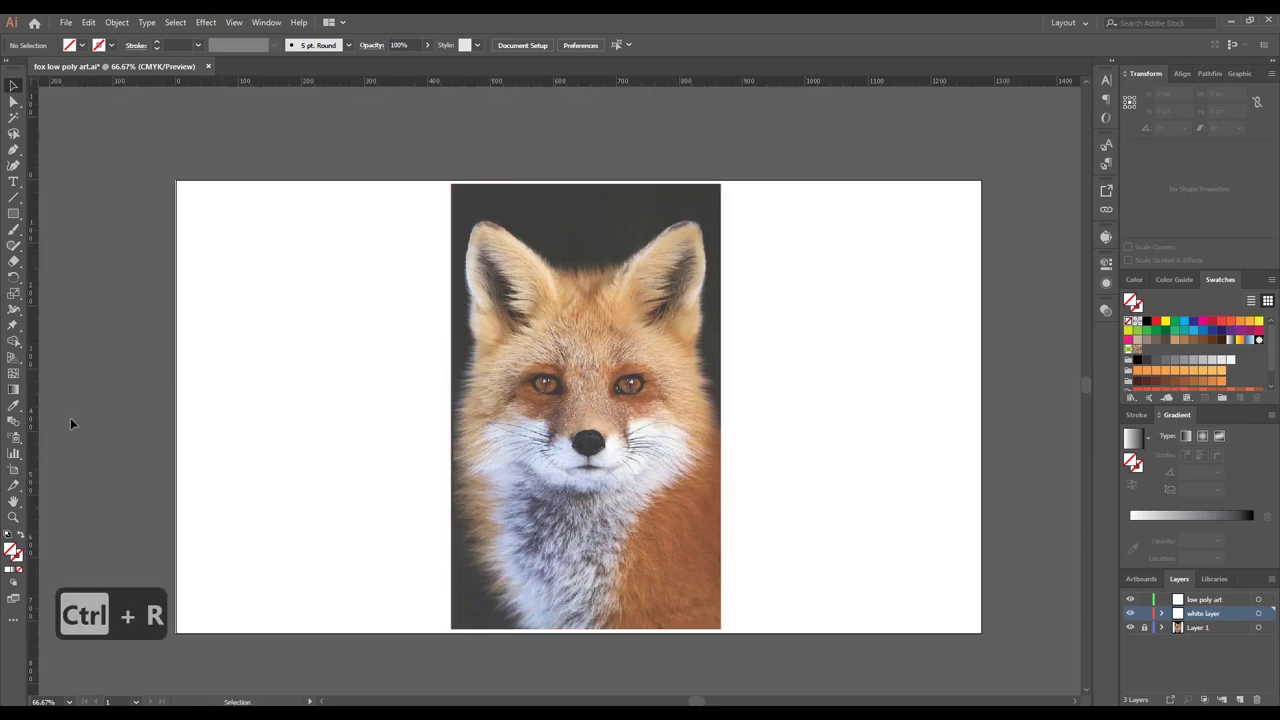
mouse_move(29, 379)
left_mouse_down()
mouse_move(587, 399)
mouse_move(552, 428)
left_mouse_up()
scroll(575, 420, "up", 4, "alt")
scroll(560, 438, "up", 3, "alt")
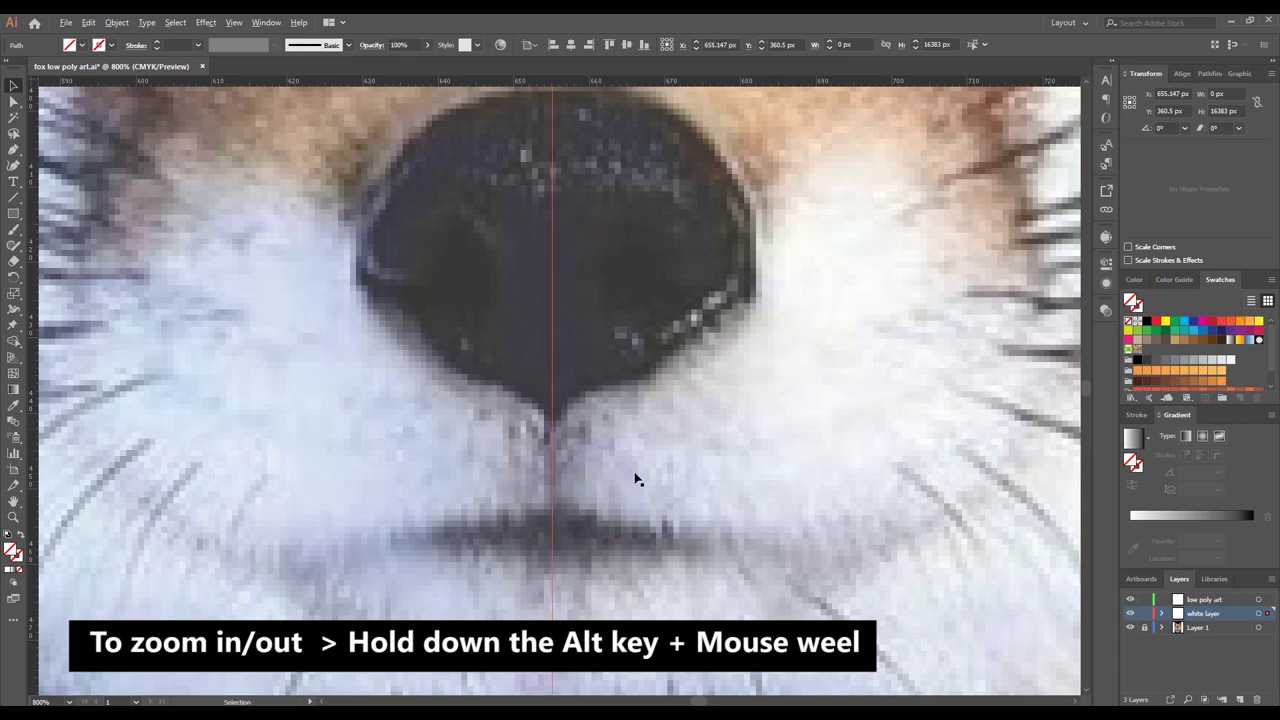
scroll(634, 479, "down", 3, "alt")
scroll(634, 479, "down", 5, "alt")
scroll(557, 450, "up", 1, "alt")
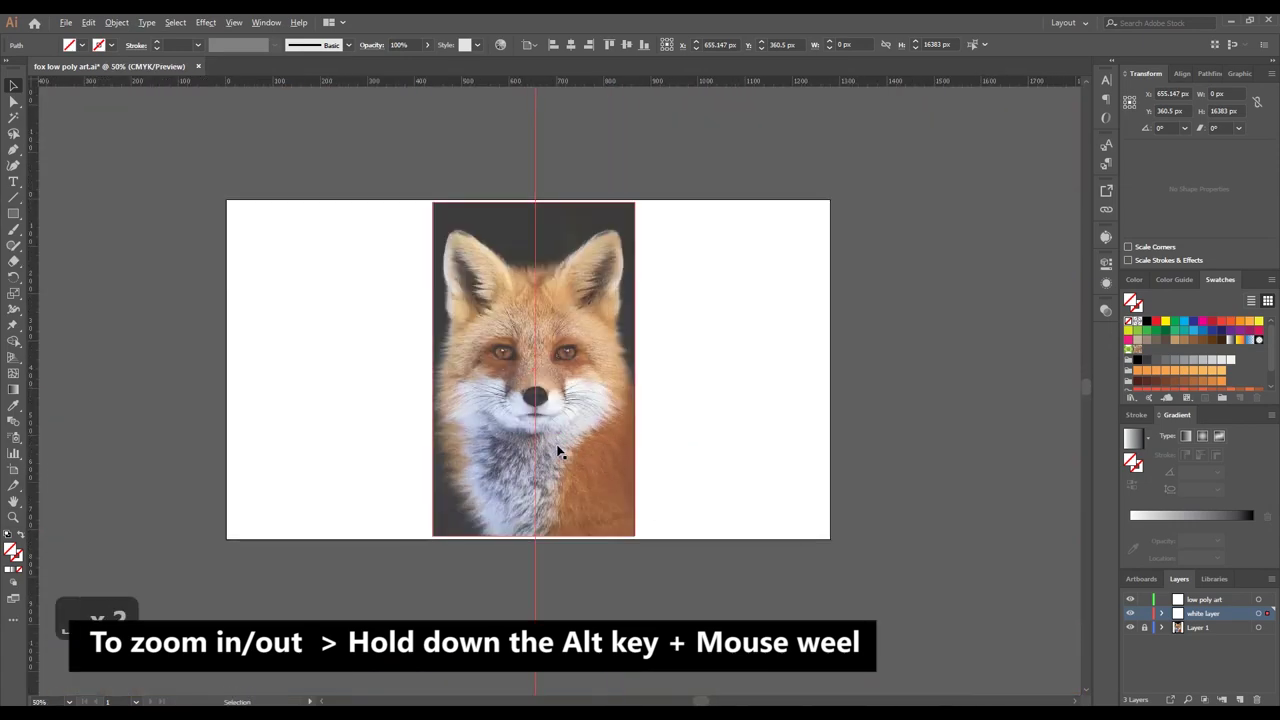
scroll(558, 452, "up", 1, "alt")
scroll(628, 506, "down", 1, "alt")
scroll(634, 509, "up", 1, "alt")
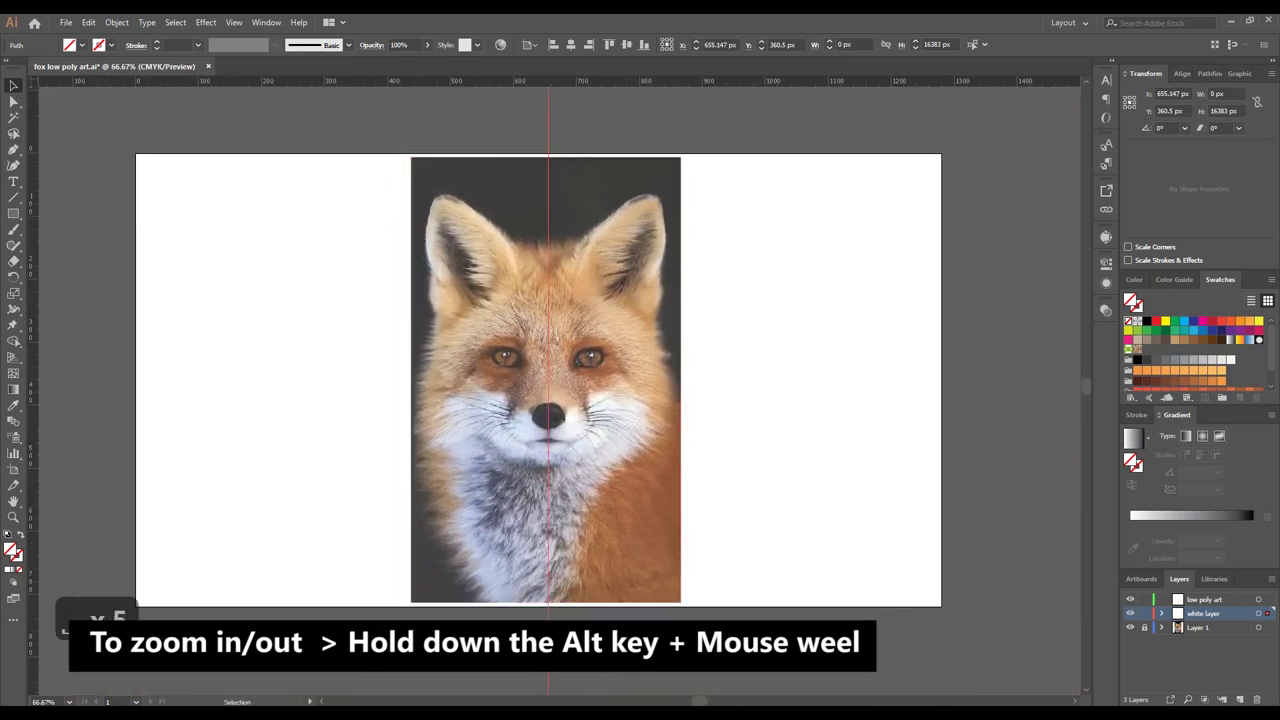
- Relock the white layer and make low poly art the active drawing layer
left_click(634, 506)
left_click(1144, 613)
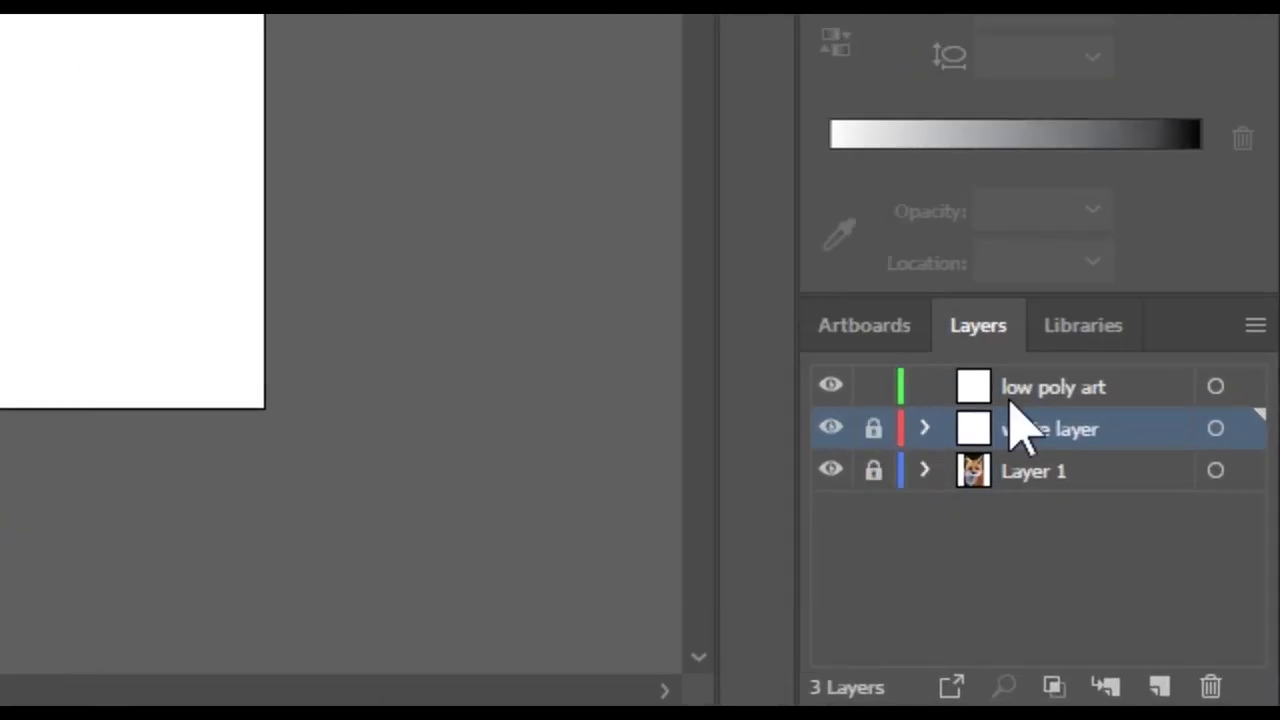
left_click(1198, 601)
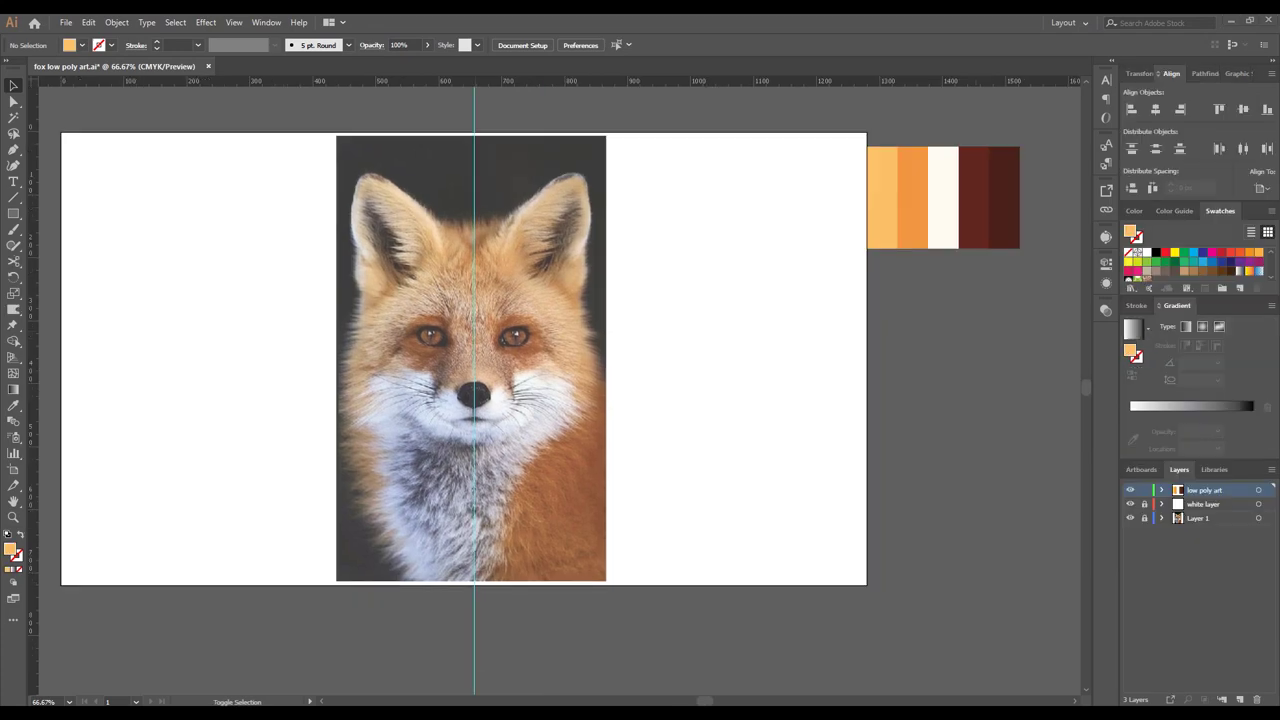
- Draw triangles above the first one with the Pen tool, sharing its left and right corners
left_click(12, 151)
left_click_drag(249, 414, 257, 380)
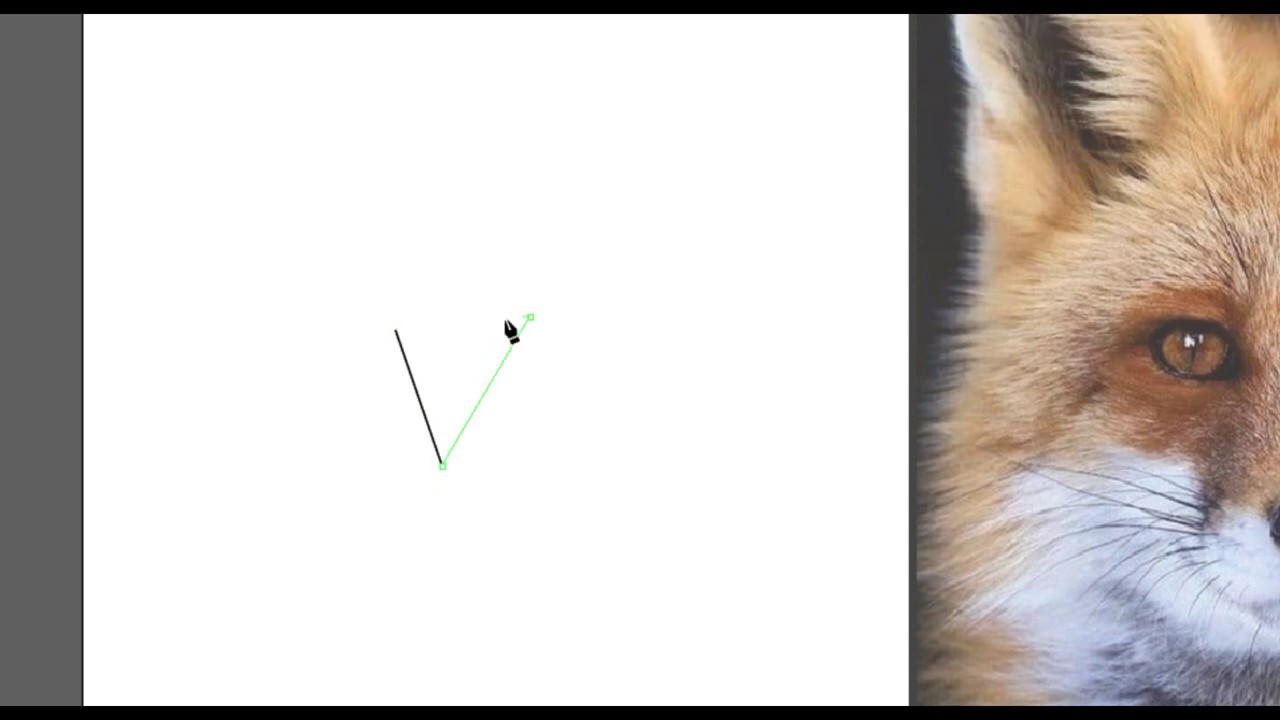
left_click(396, 330)
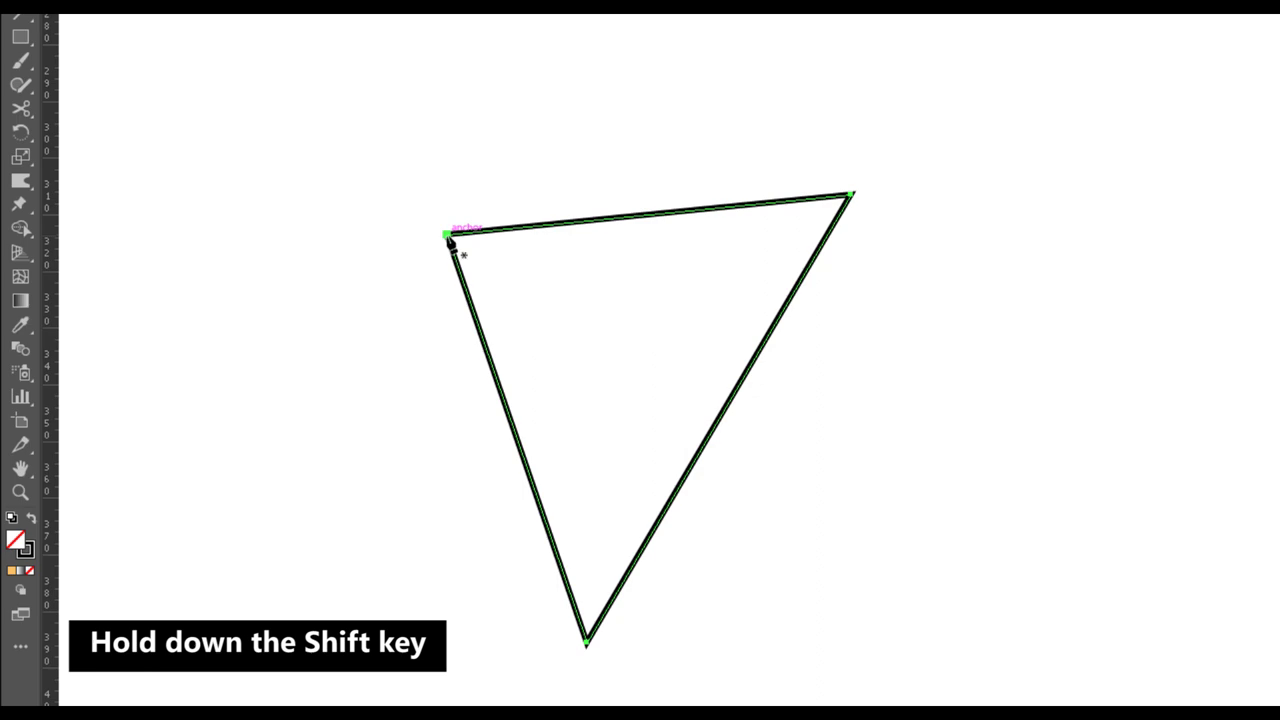
left_click(300, 345)
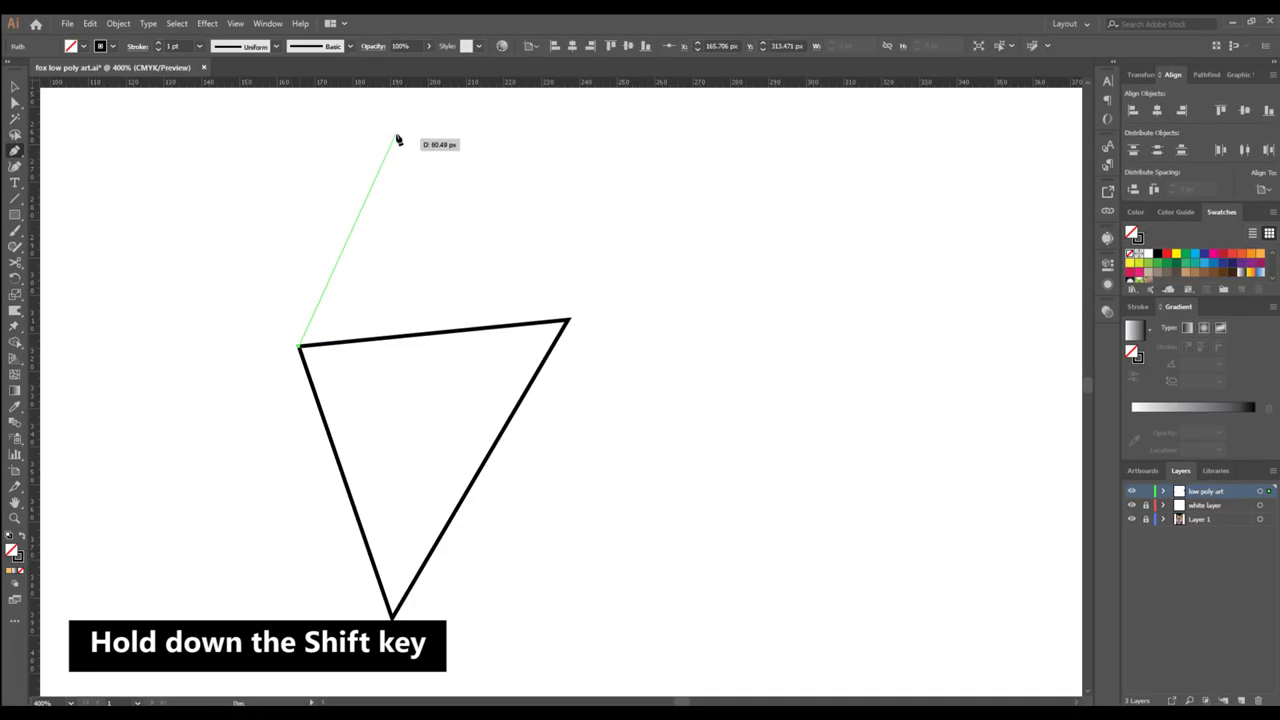
left_click(397, 132)
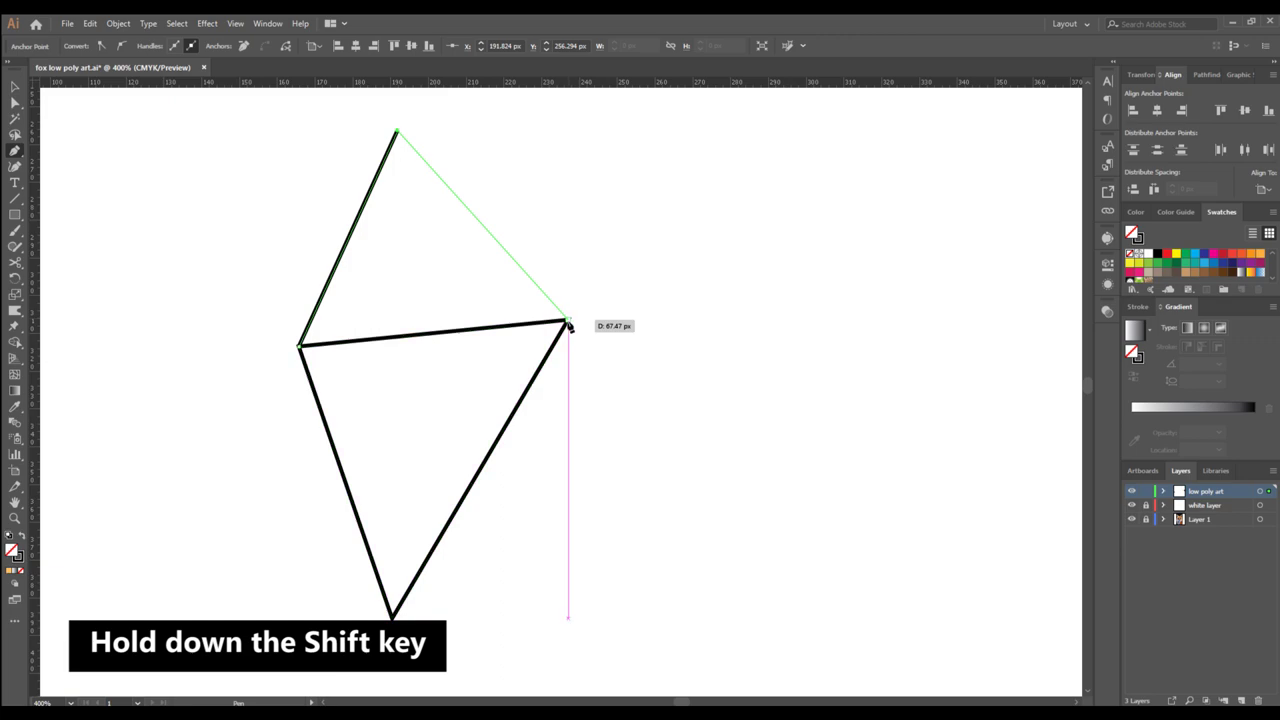
left_click(568, 321)
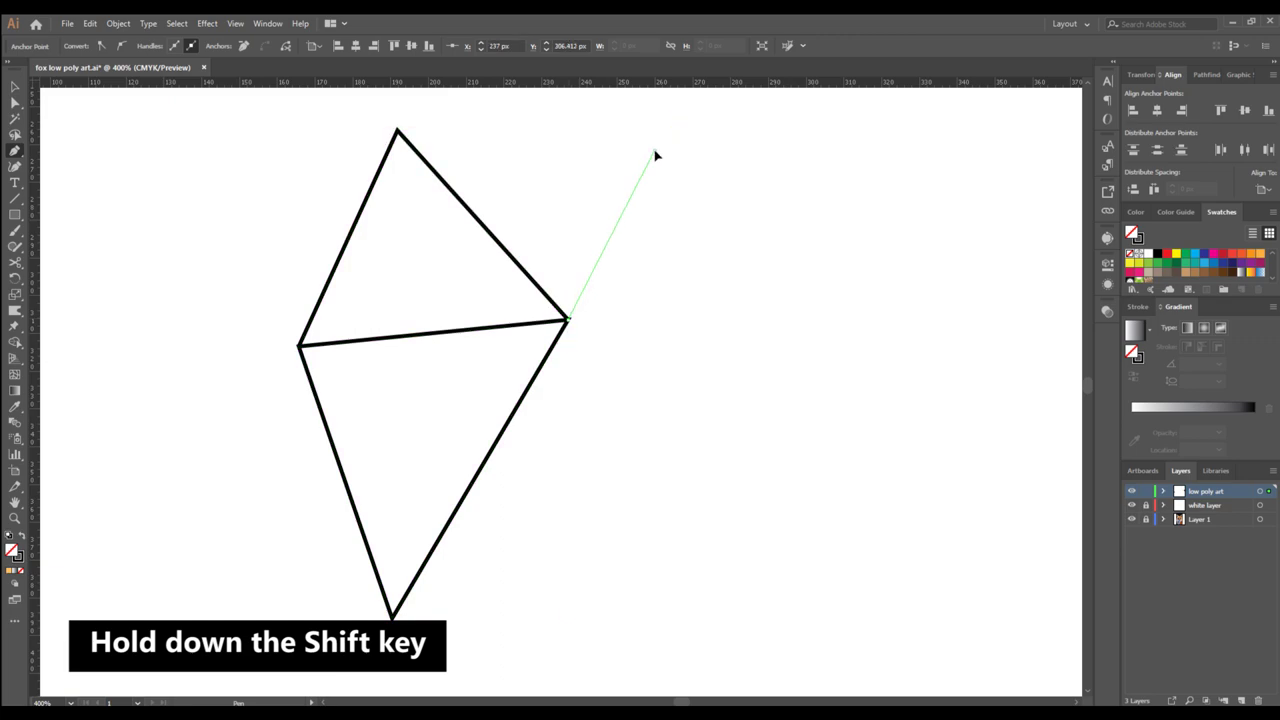
left_click(655, 155)
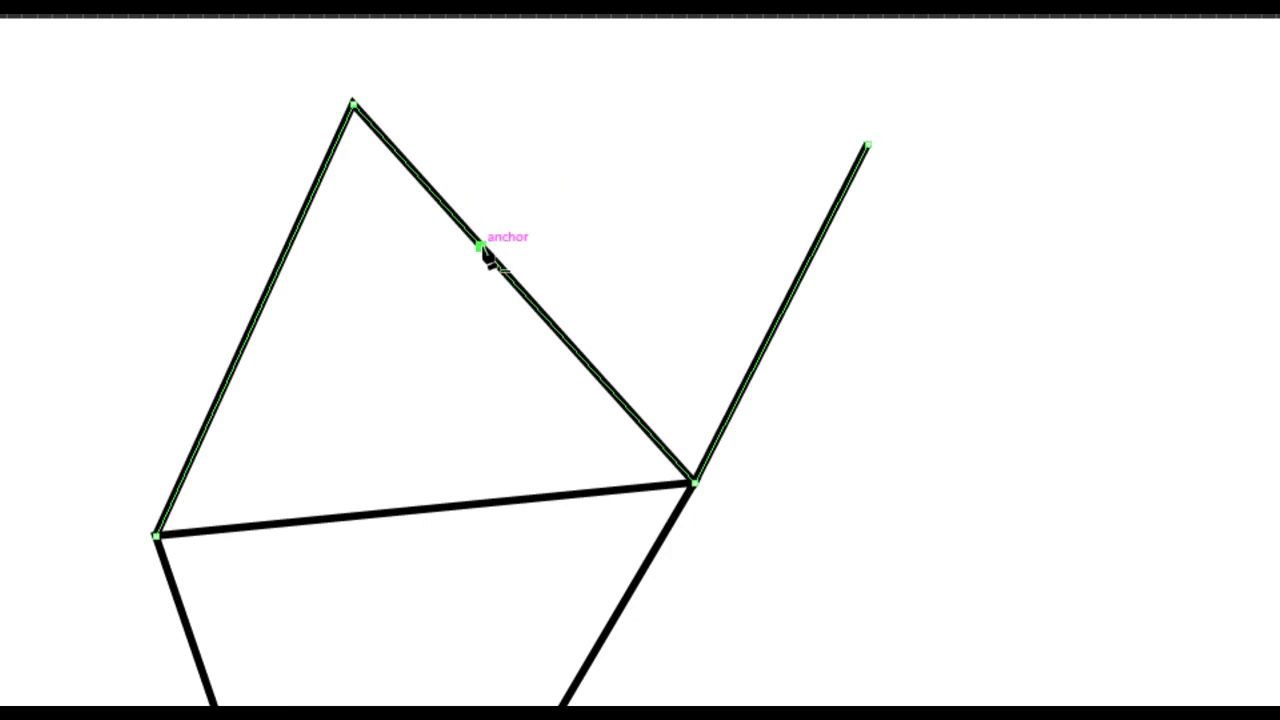
left_click(481, 246)
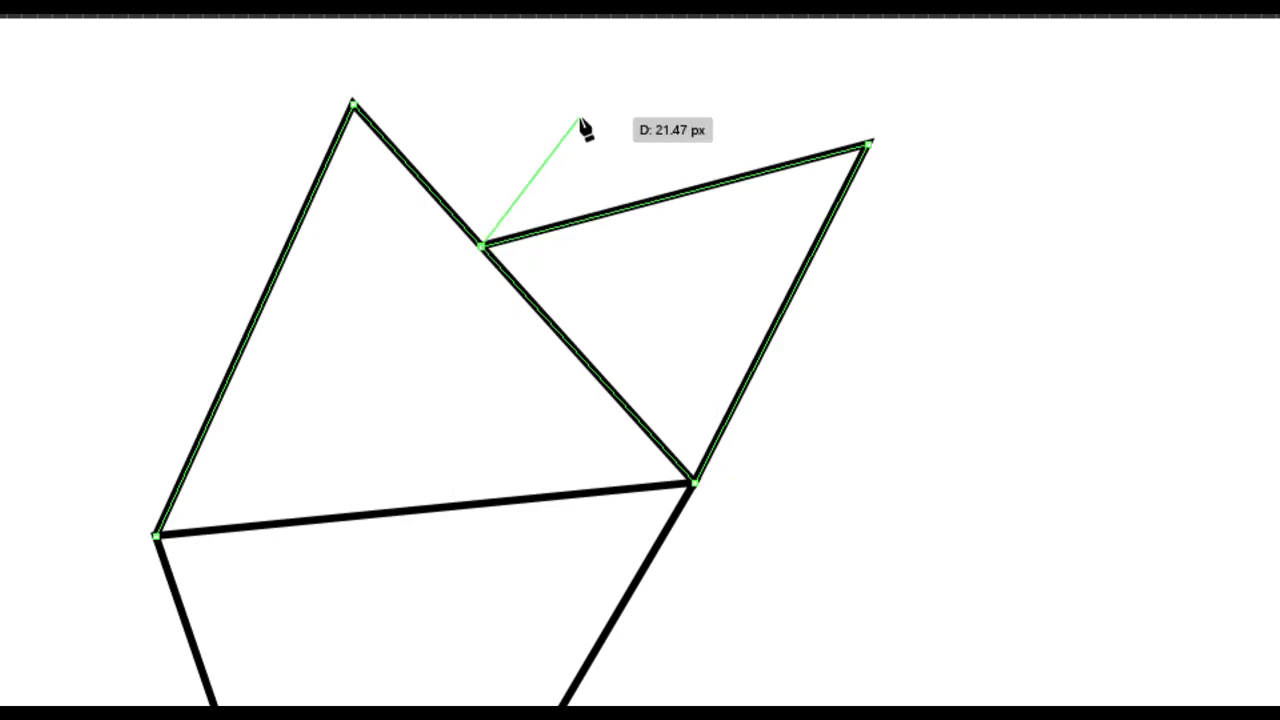
- Add upper-left and top triangles joined to the central vertex and top-right corner, then end the path
scroll(549, 166, "up", 5)
scroll(549, 166, "right", 4)
left_click(485, 233)
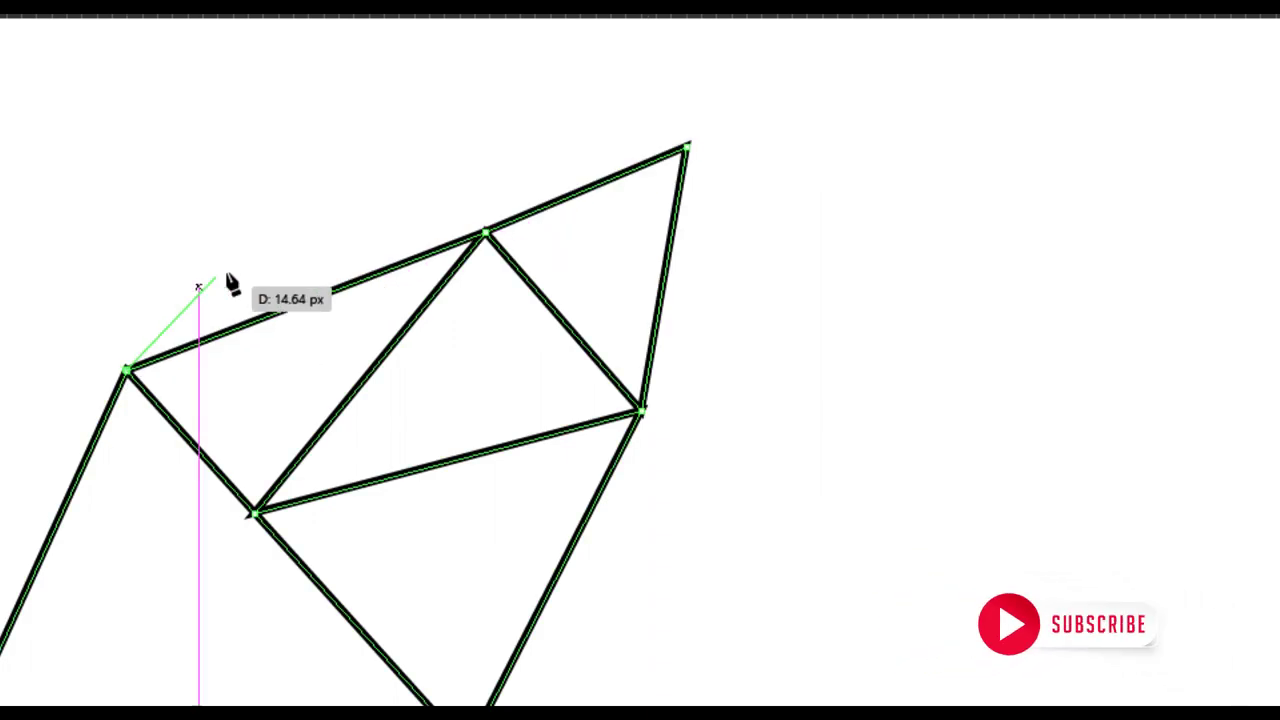
left_click(271, 158)
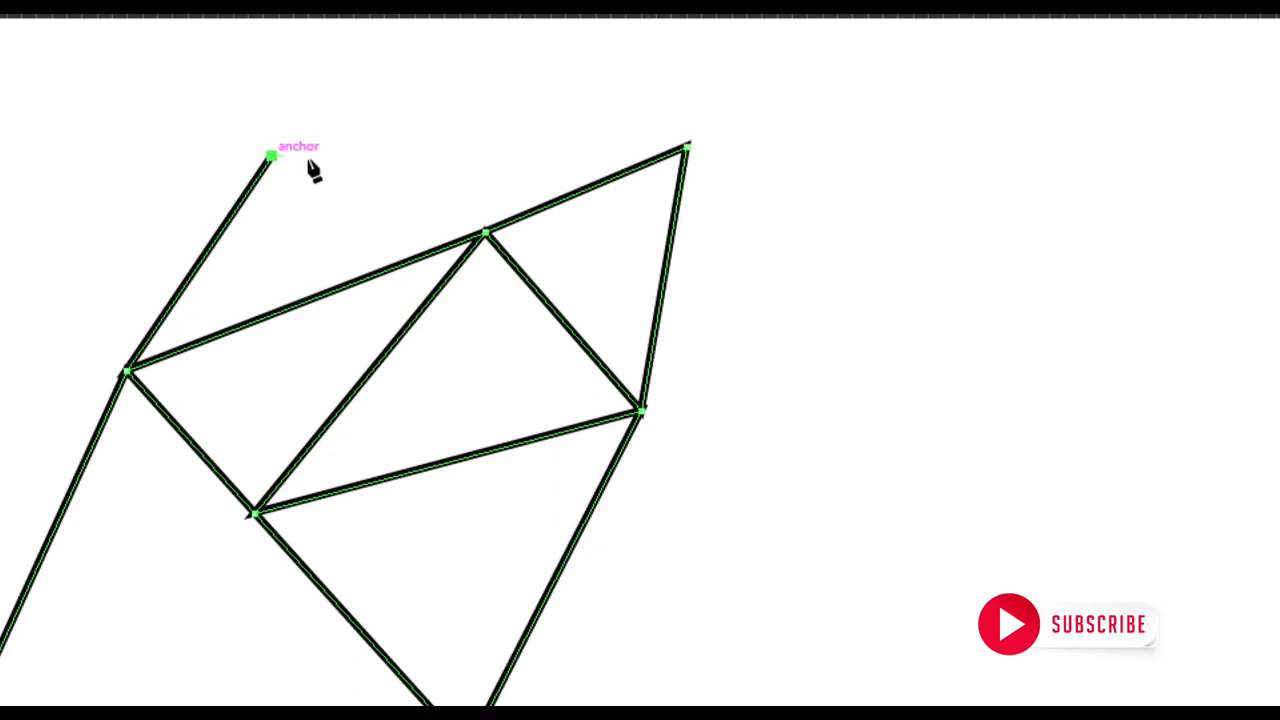
left_click(484, 232)
left_click(513, 64)
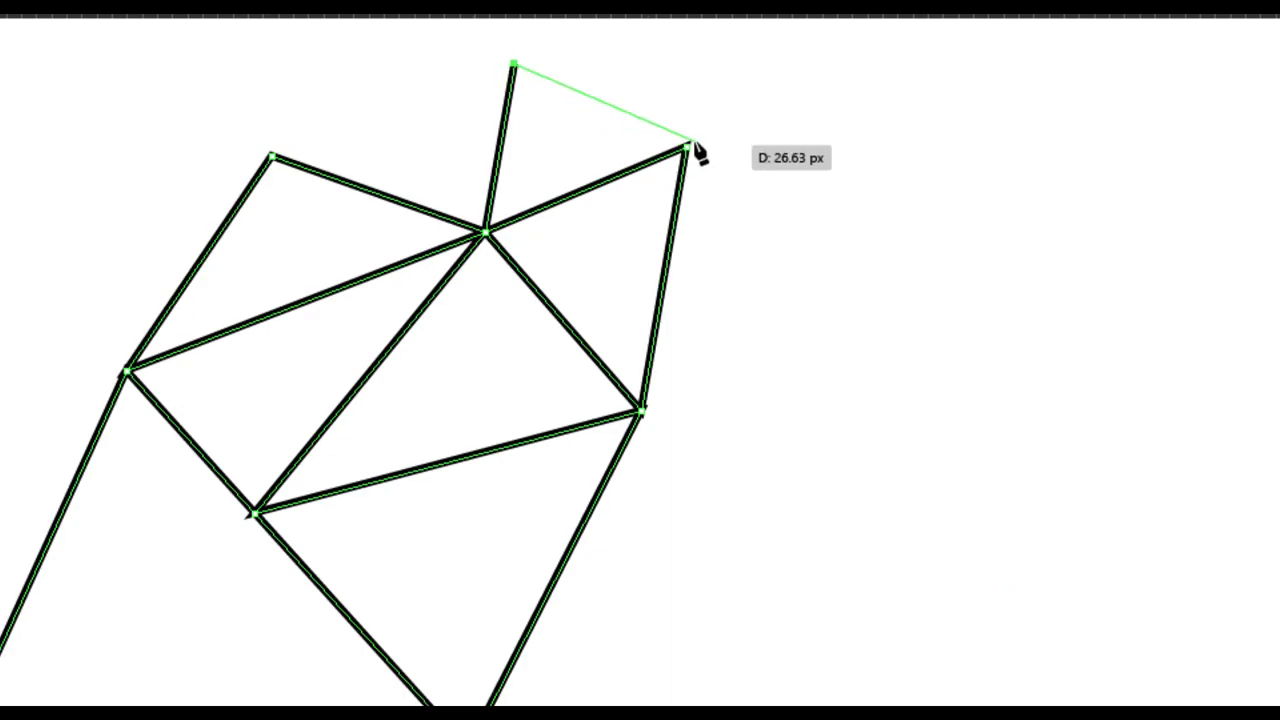
left_click(686, 149)
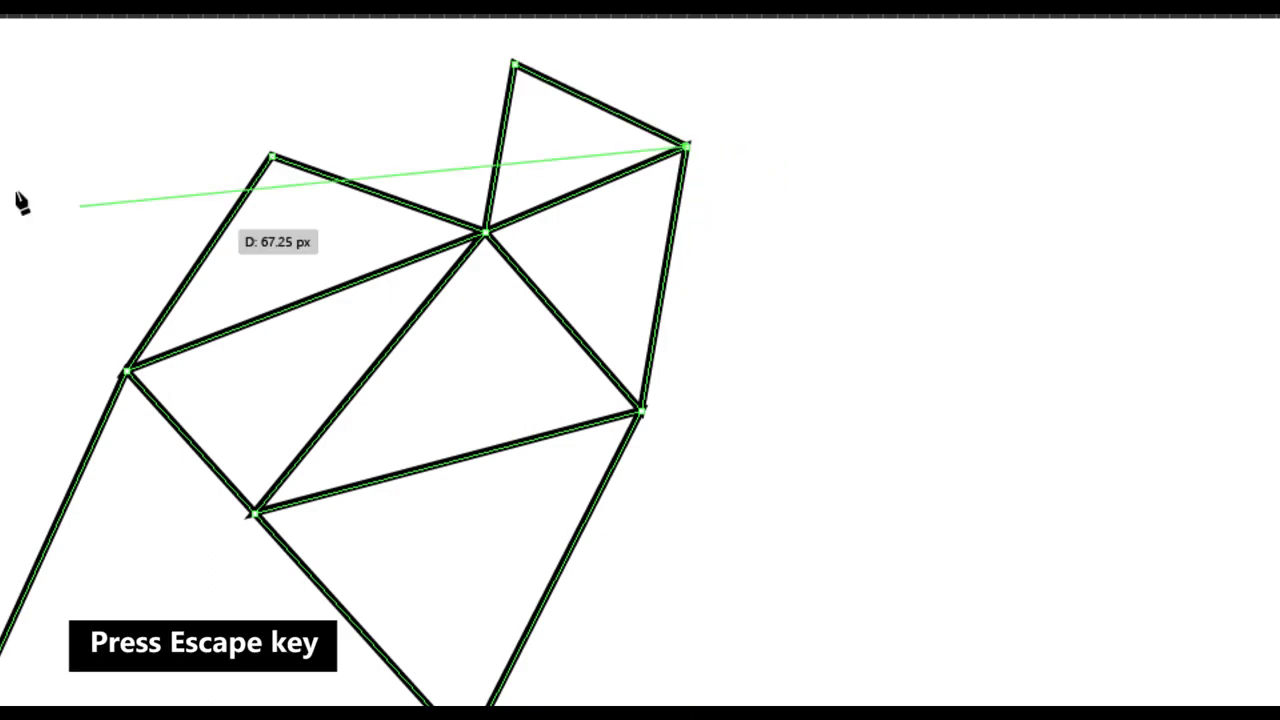
key("Escape")
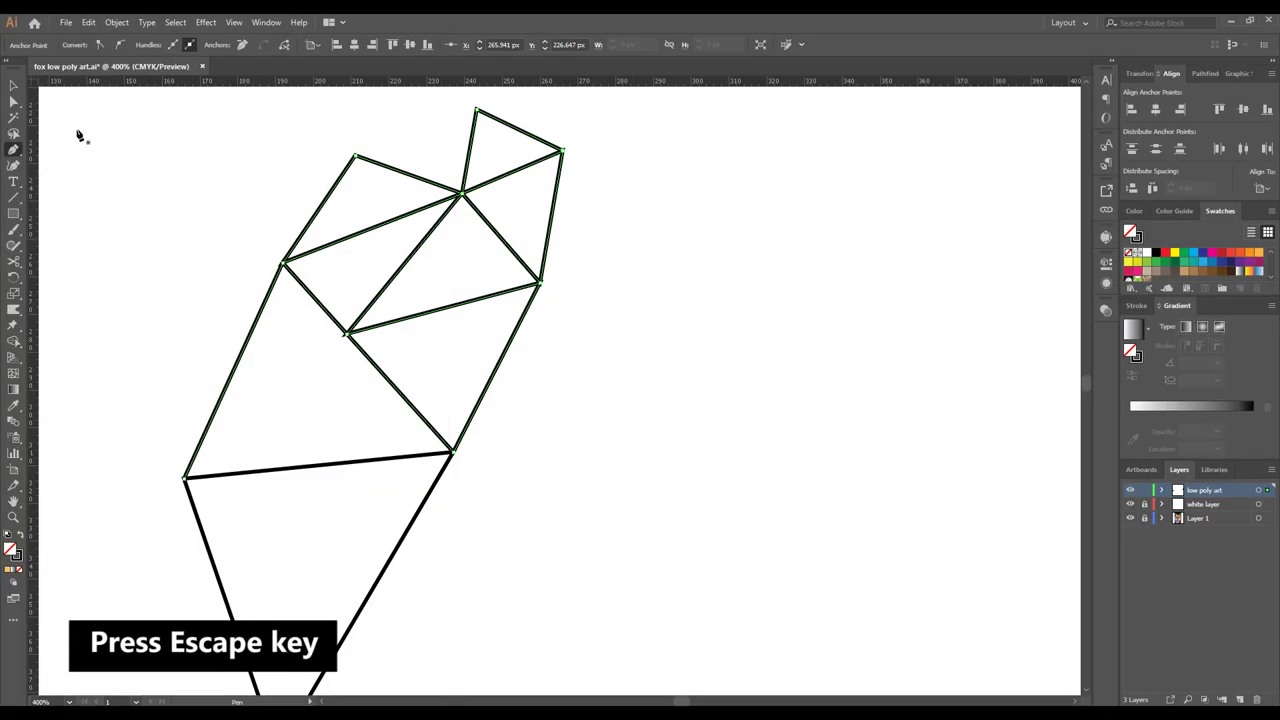
- Select the mesh and inspect its sharp stroke corners up close
left_click(14, 88)
scroll(466, 198, "up", 1)
scroll(466, 198, "up", 1)
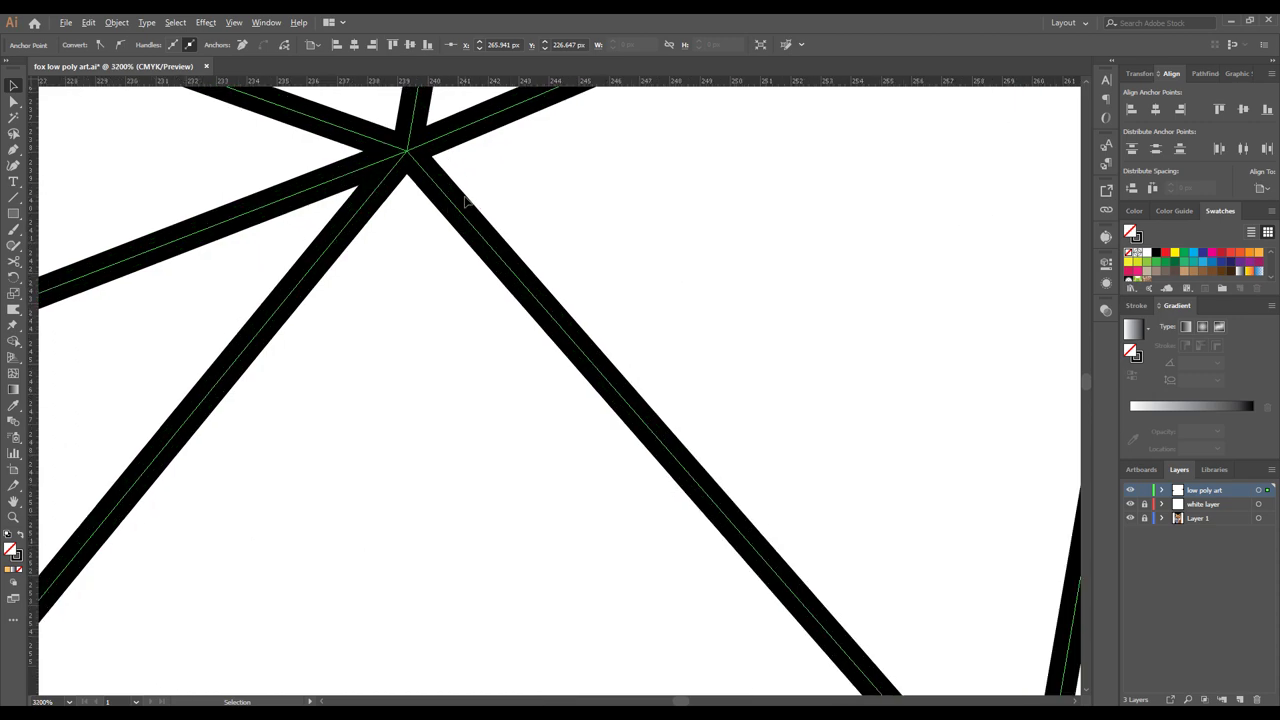
scroll(466, 198, "up", 1)
left_click_drag(544, 189, 565, 428)
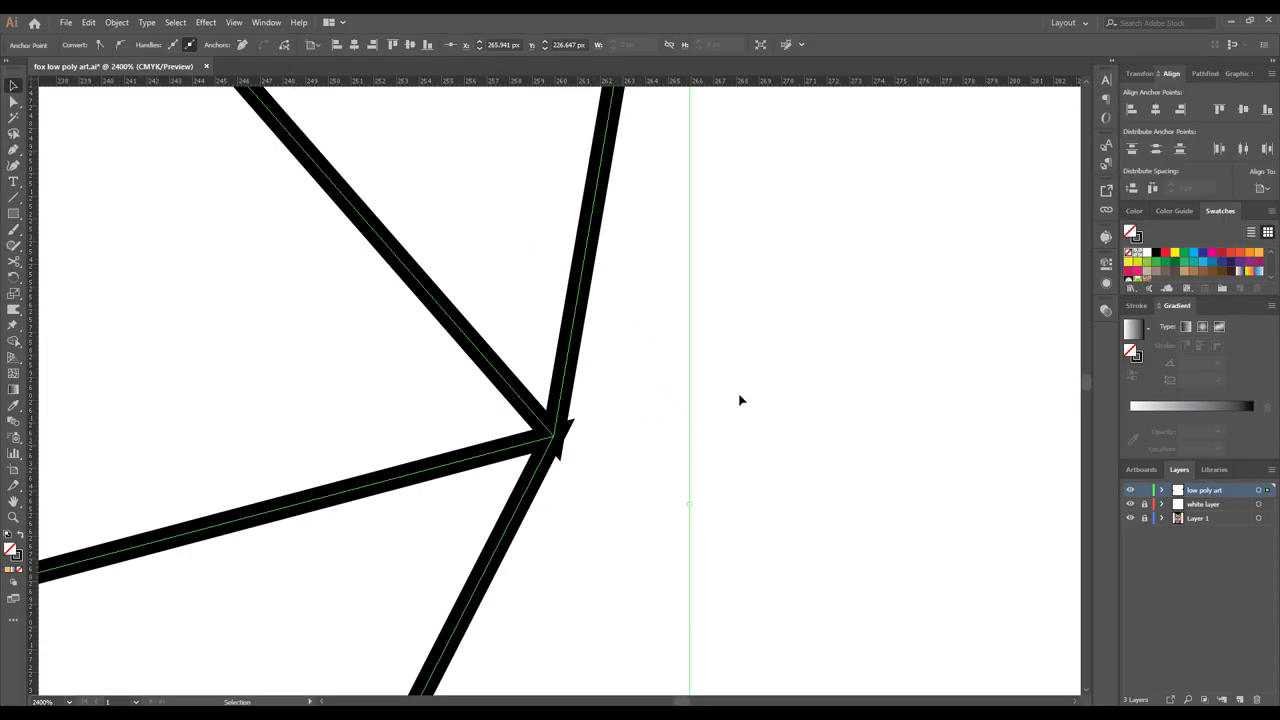
left_click(737, 419)
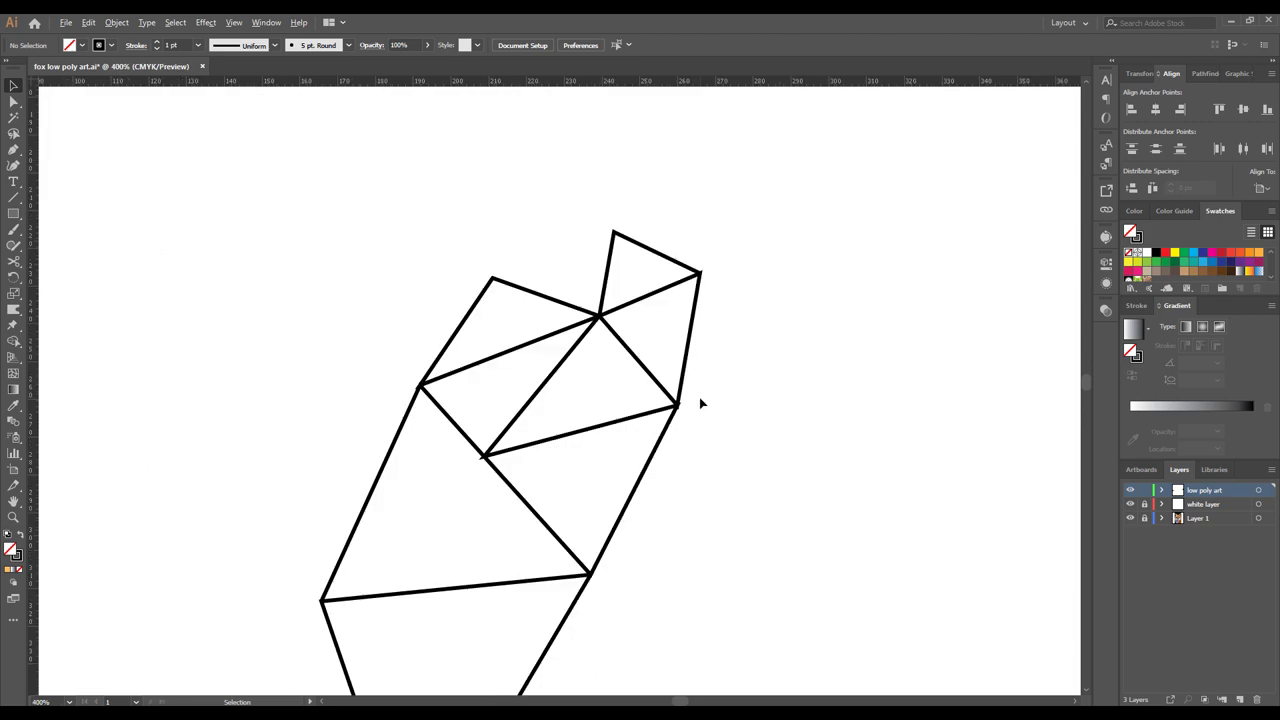
- Marquee-select all triangle paths and set their stroke corners to Round Join
scroll(720, 513, "down", 3)
scroll(711, 420, "down", 1)
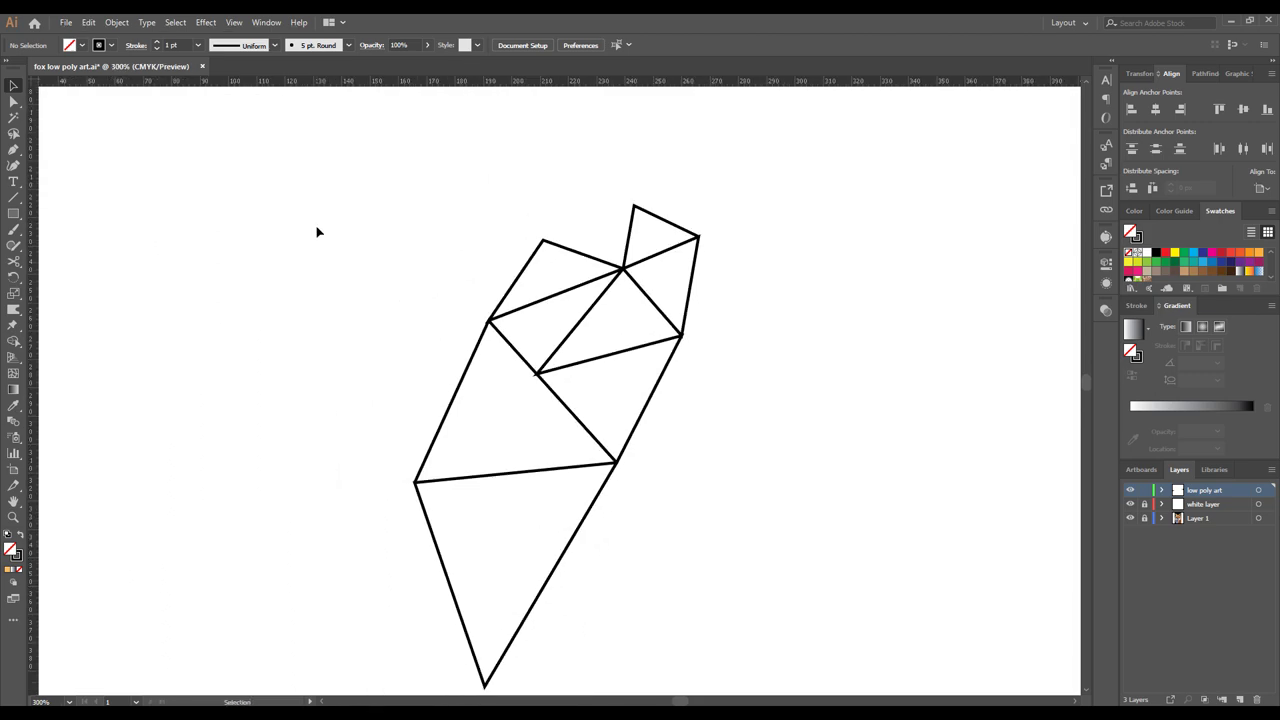
mouse_move(276, 199)
left_mouse_down()
mouse_move(812, 590)
mouse_move(795, 608)
left_mouse_up()
left_click(266, 22)
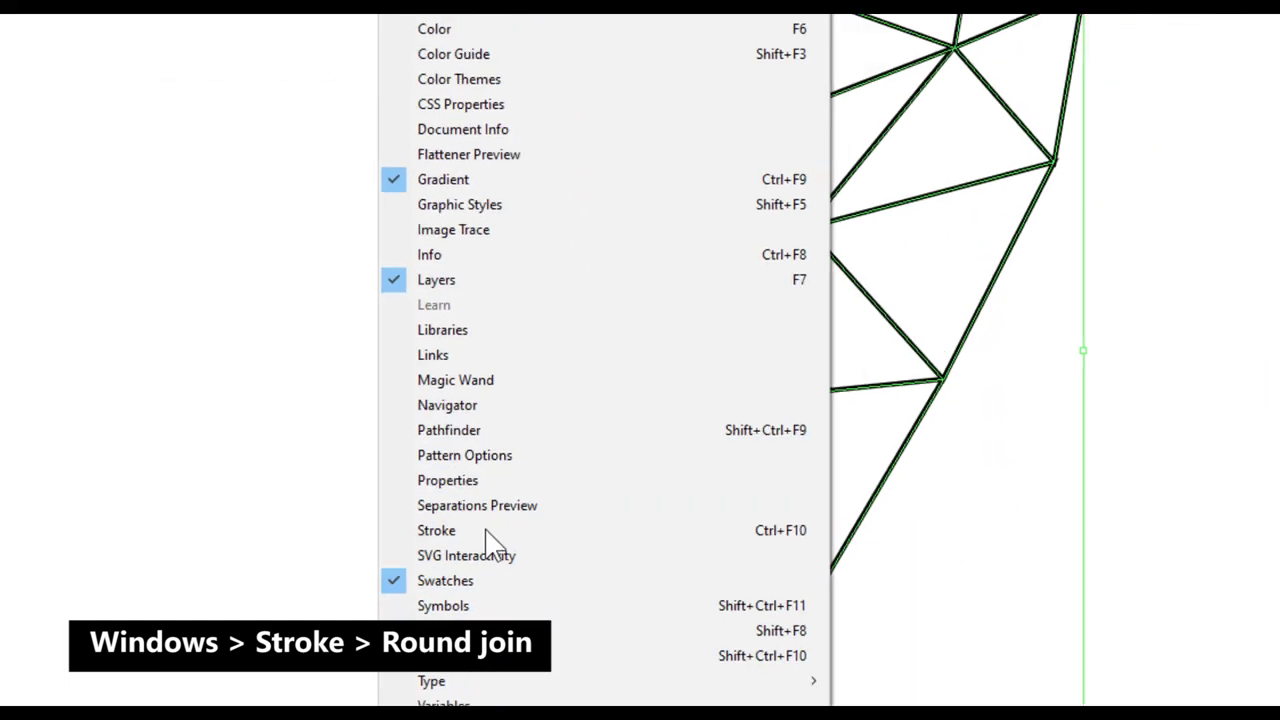
left_click(515, 522)
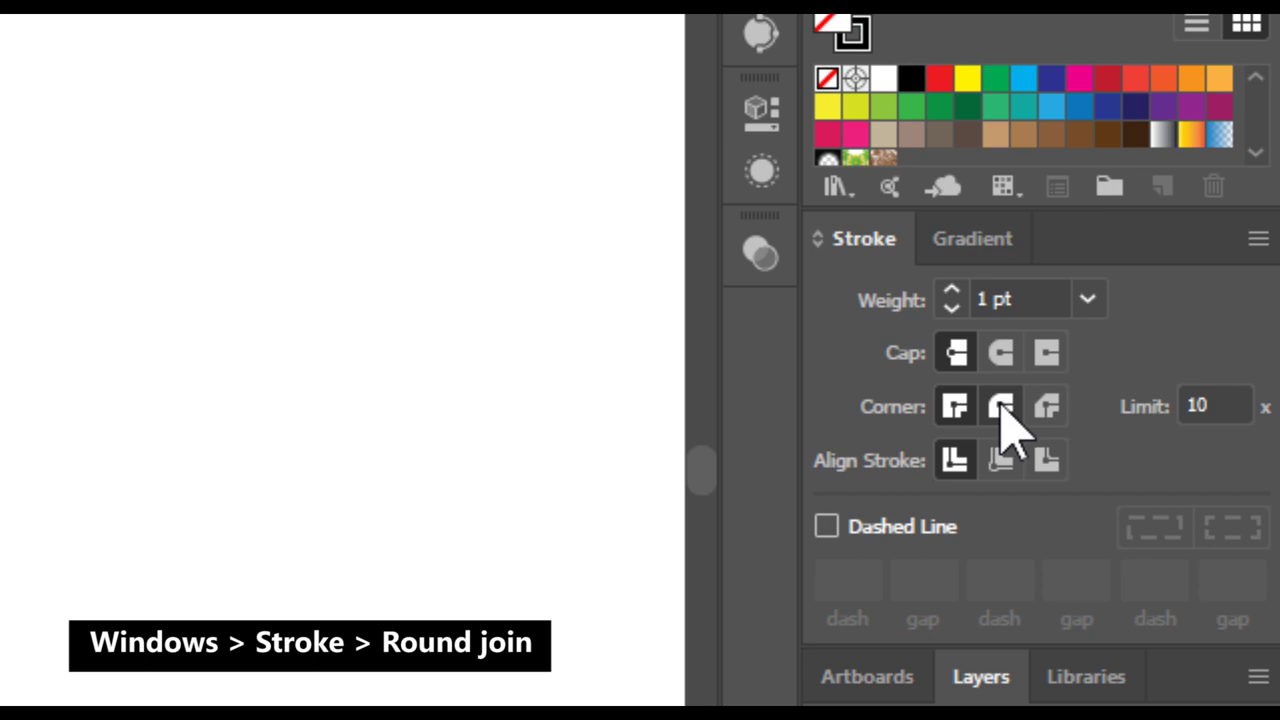
left_click(1001, 407)
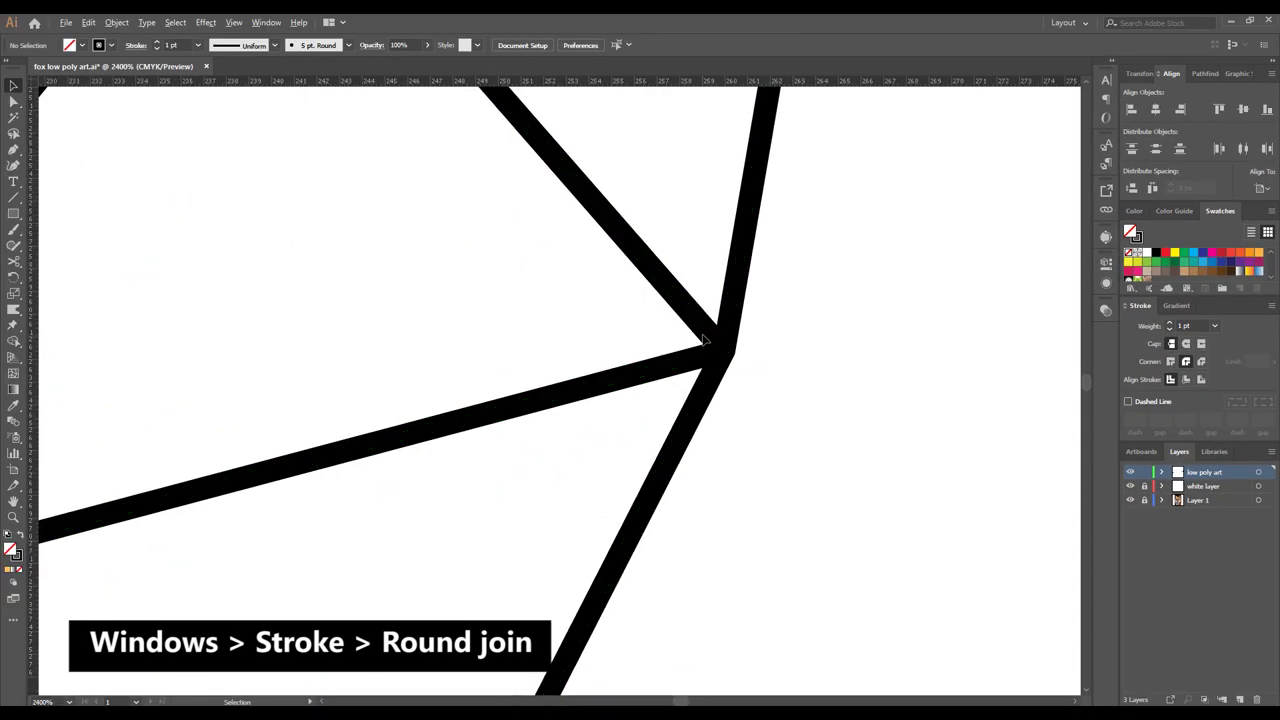
scroll(794, 367, "down", 2)
scroll(794, 367, "down", 3)
scroll(794, 367, "down", 2)
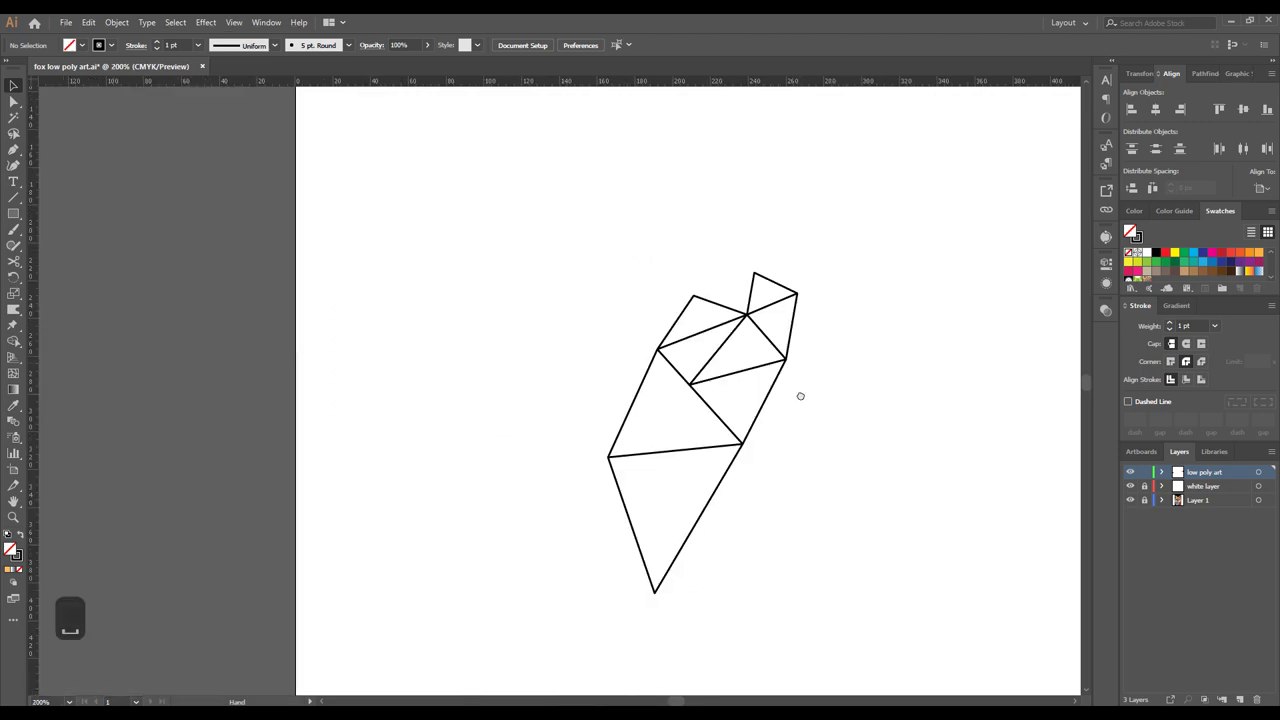
- Delete the practice mesh and pan the view to the fox's nose
left_click_drag(800, 397, 680, 349)
left_click_drag(328, 240, 624, 597)
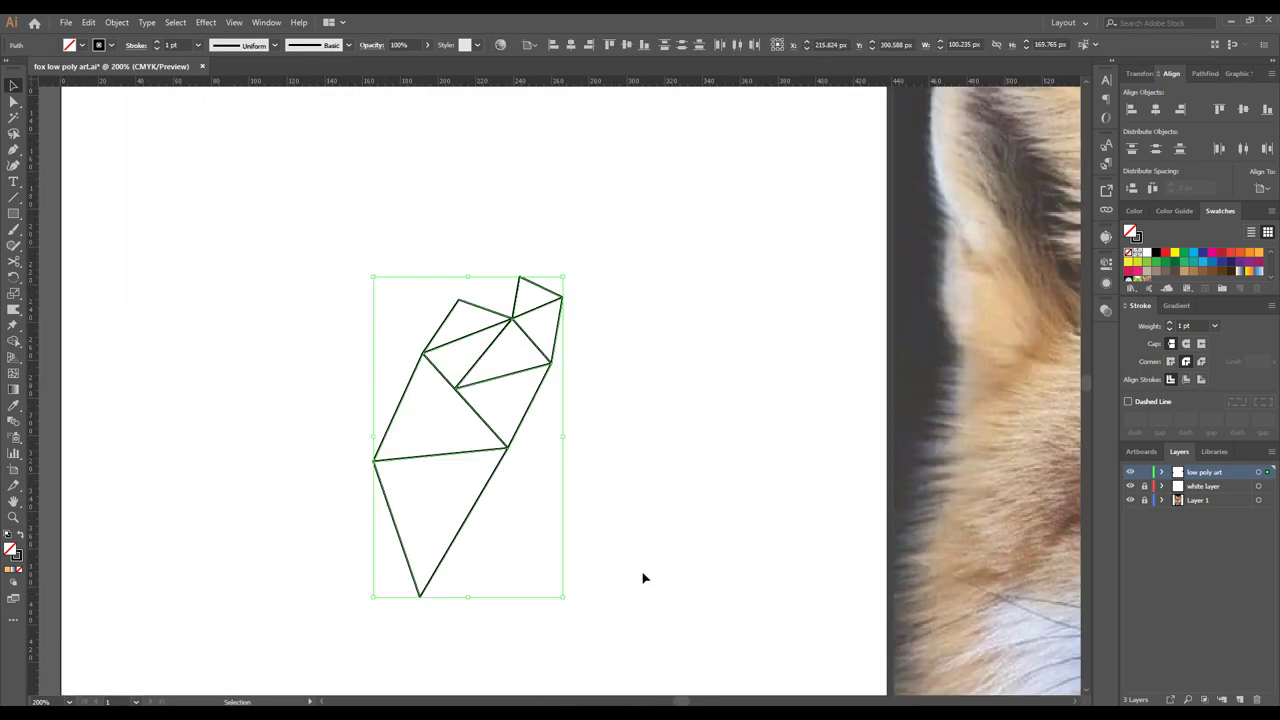
key("Delete")
mouse_move(714, 494)
left_mouse_down()
mouse_move(519, 376)
mouse_move(200, 505)
left_mouse_up()
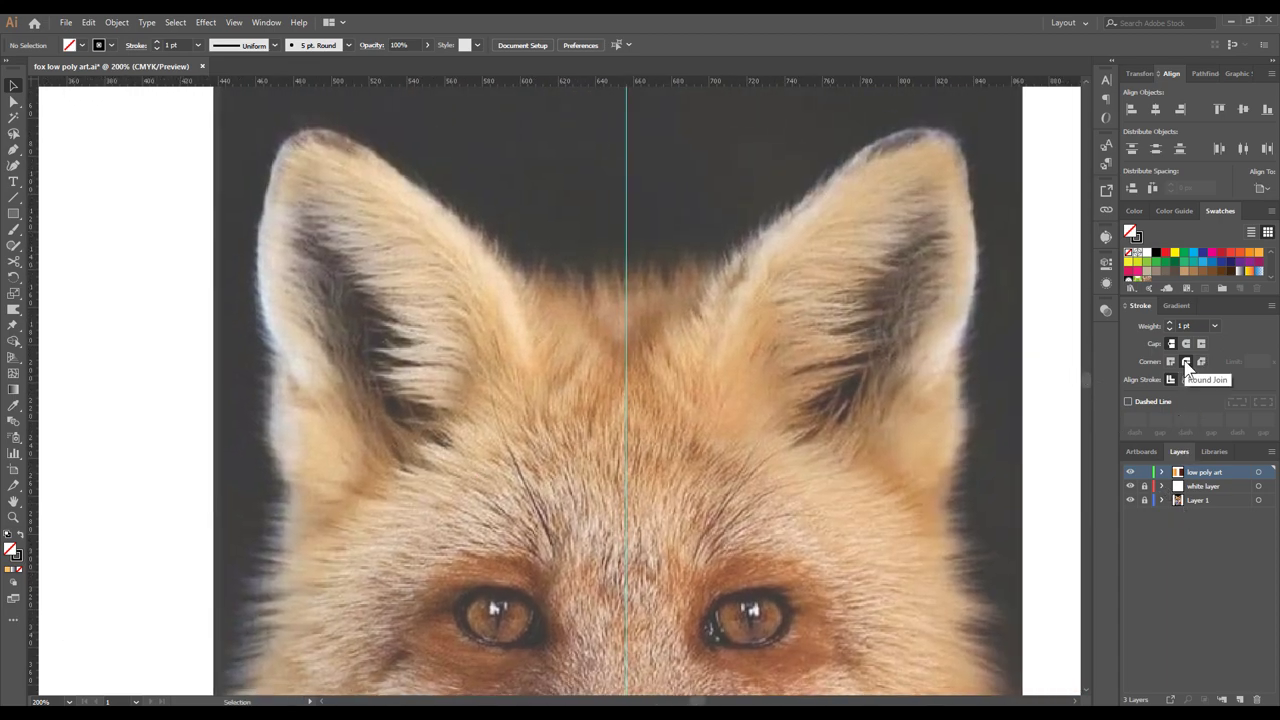
left_click_drag(647, 690, 602, 436)
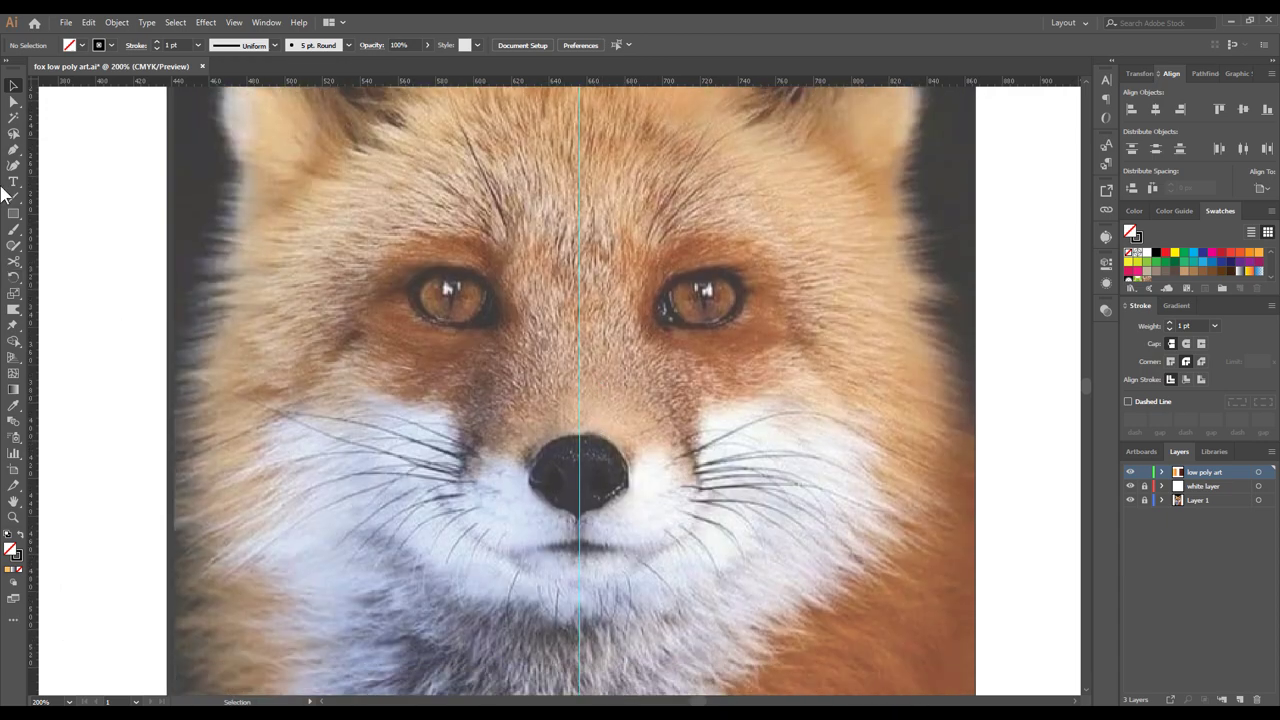
- Trace a triangle over the fox's nose with the Pen tool
left_click(13, 150)
left_click(579, 436)
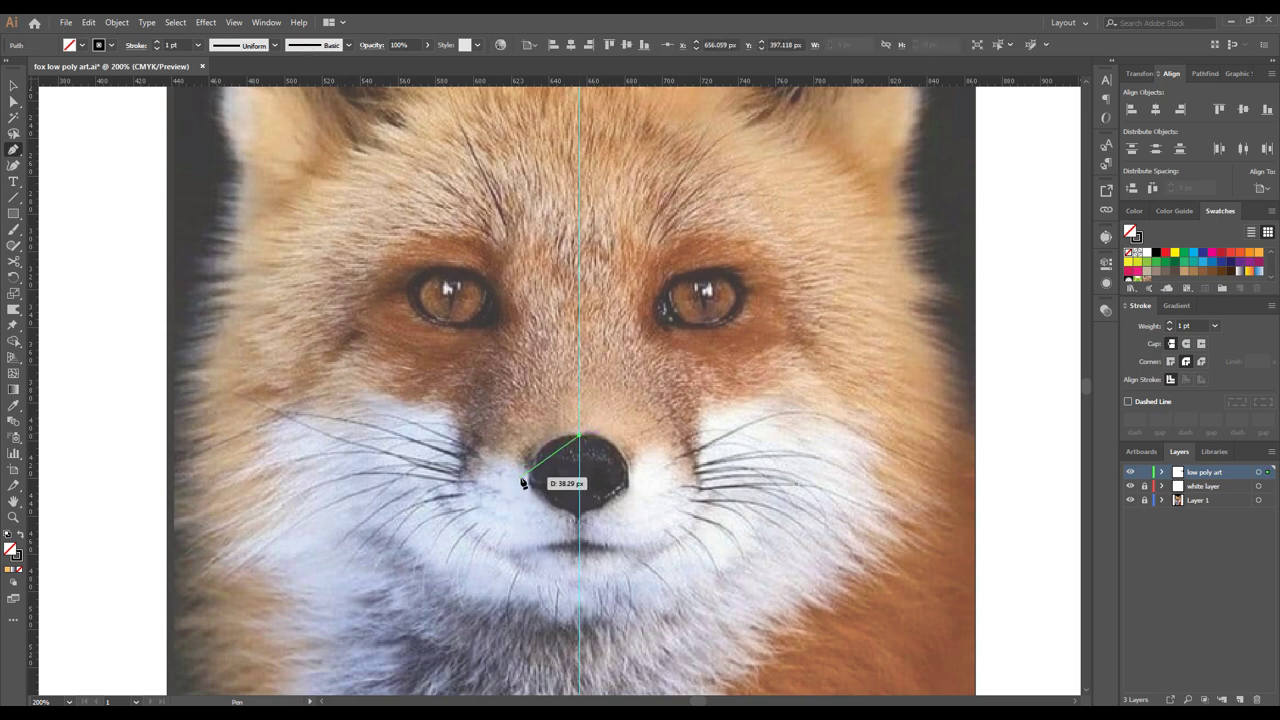
left_click(525, 477)
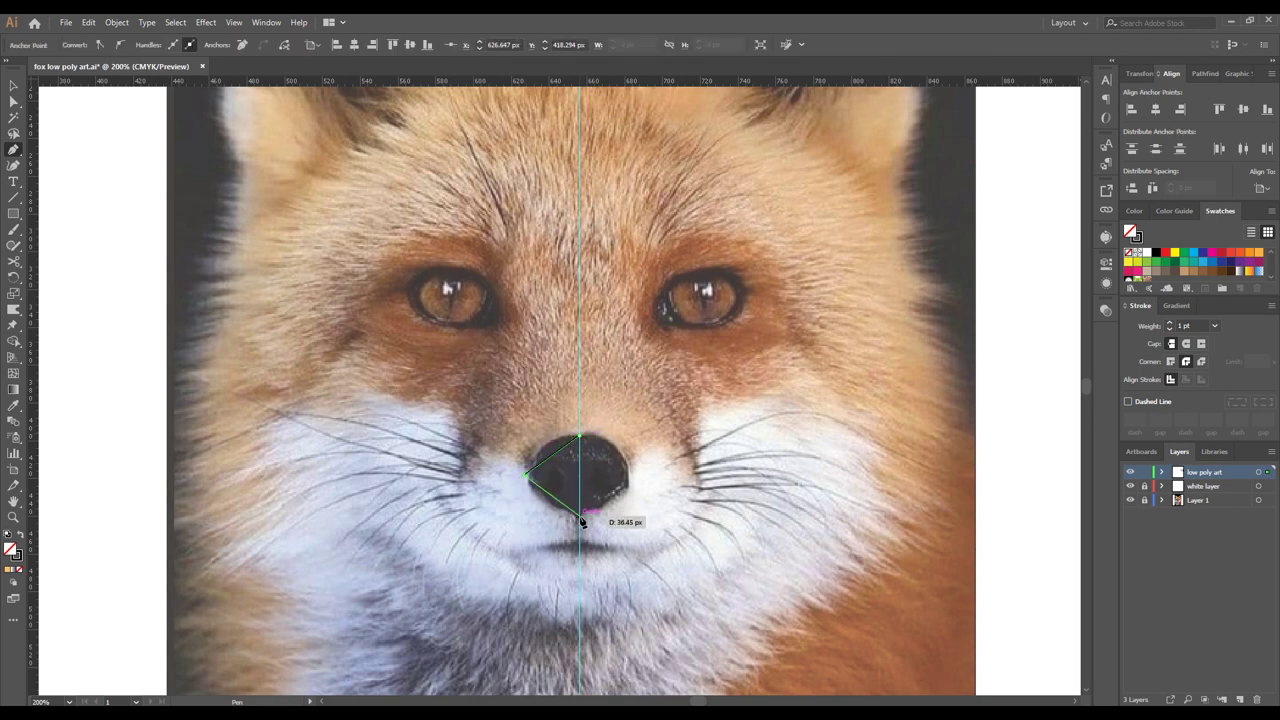
left_click(579, 518)
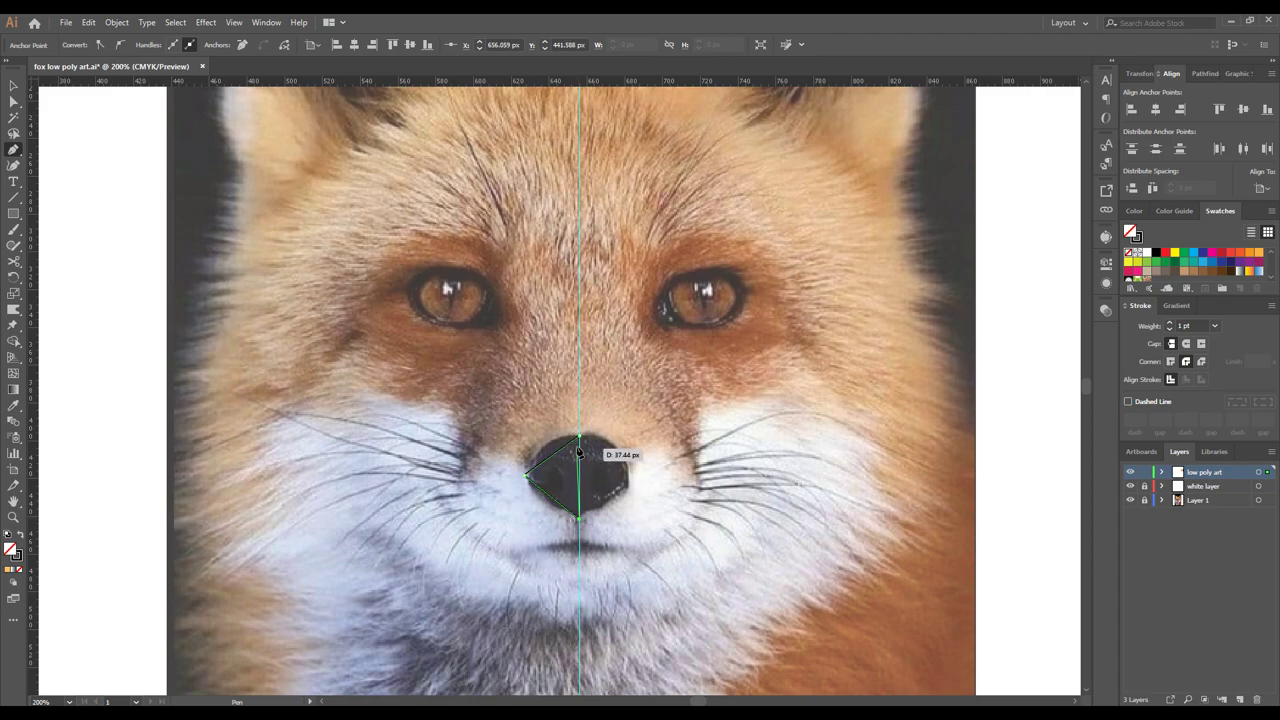
left_click(581, 483)
key("ctrl+plus")
key("ctrl+plus")
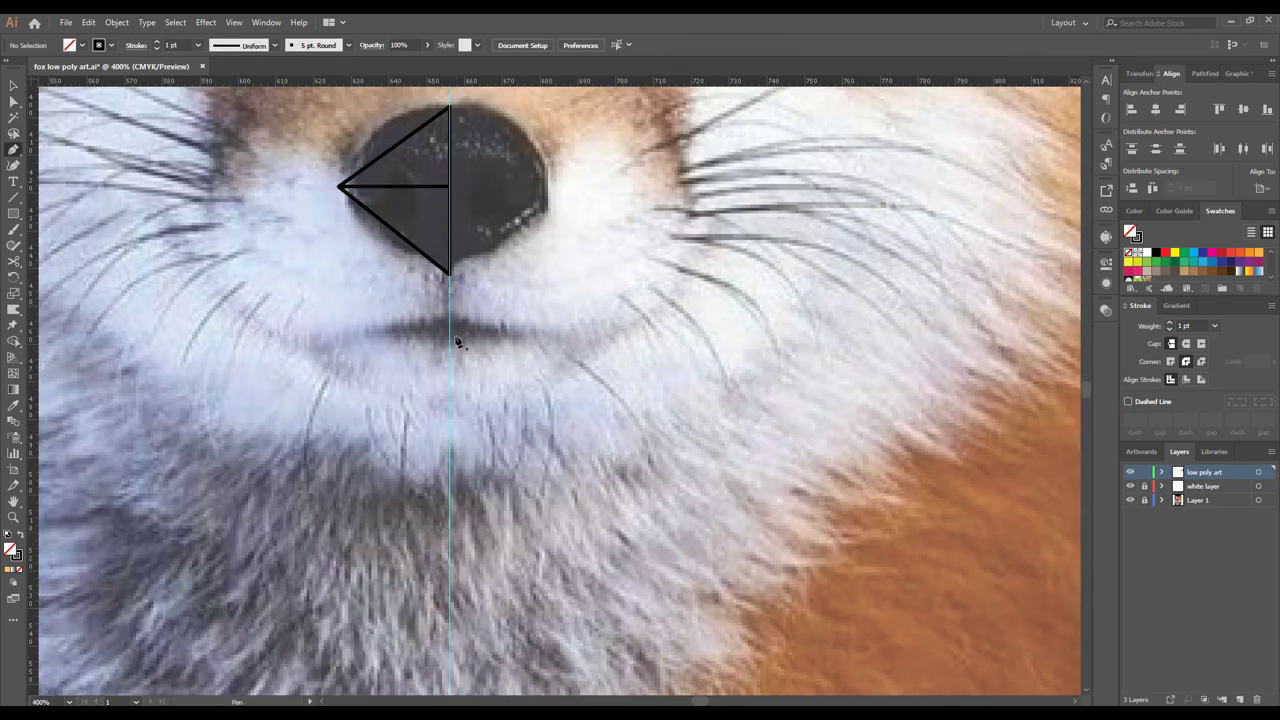
- Add anchors near the mouth and outline the fox's left eye
left_click(371, 329)
left_click(443, 329)
key("ctrl+0")
scroll(478, 305, "up", 3)
left_click(376, 291)
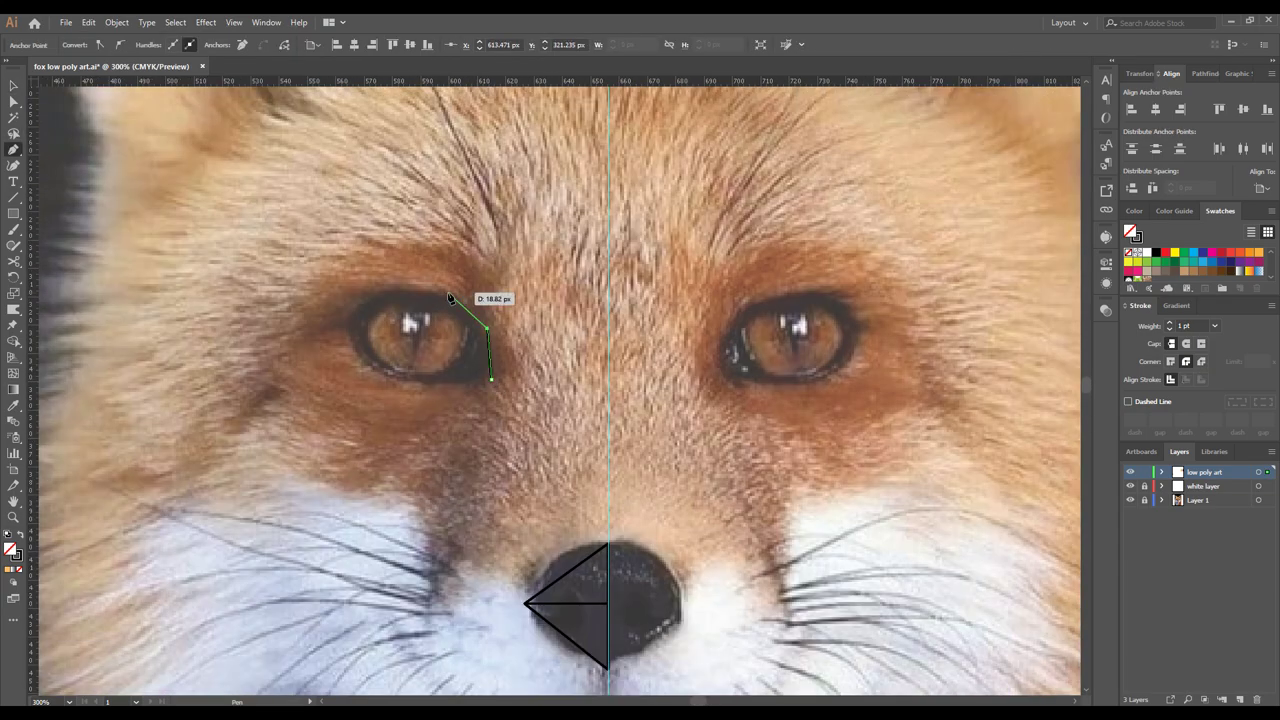
left_click(487, 329)
left_click(416, 384)
left_click(373, 371)
left_click(343, 323)
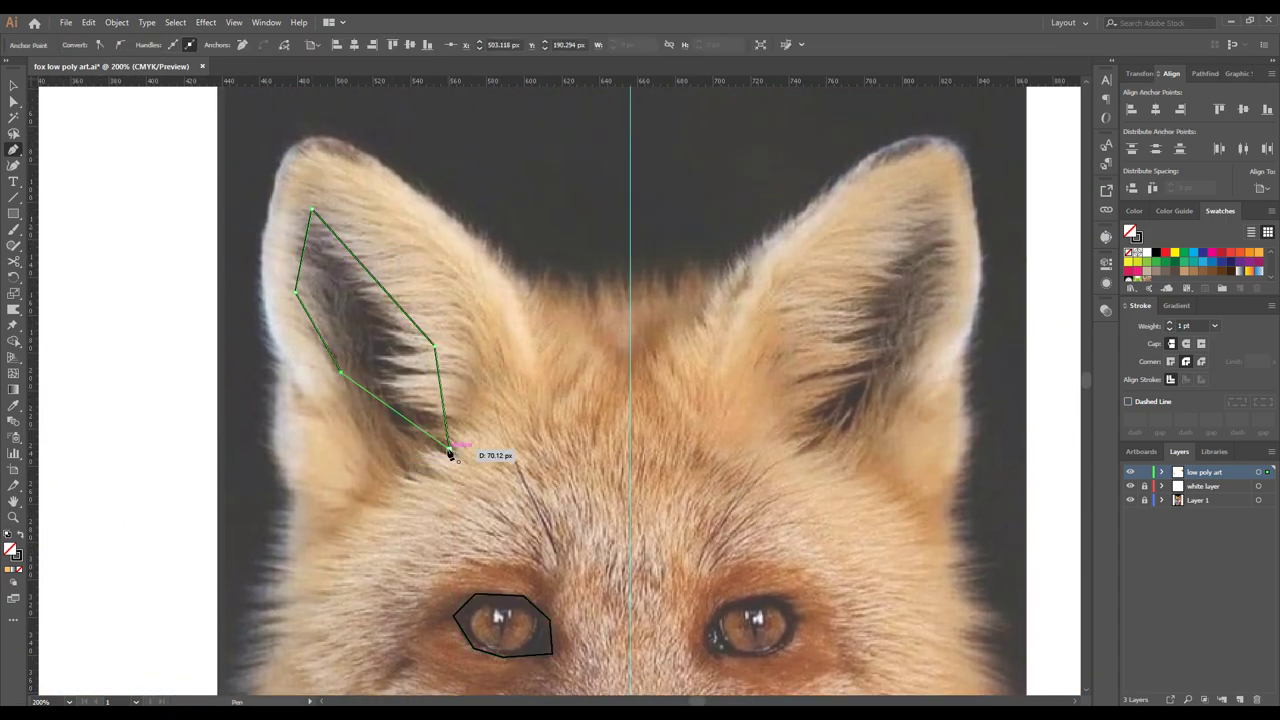
- Close the inner left ear outline and draw a path up to the ear's tip
left_click(449, 451)
scroll(434, 345, "up", 1)
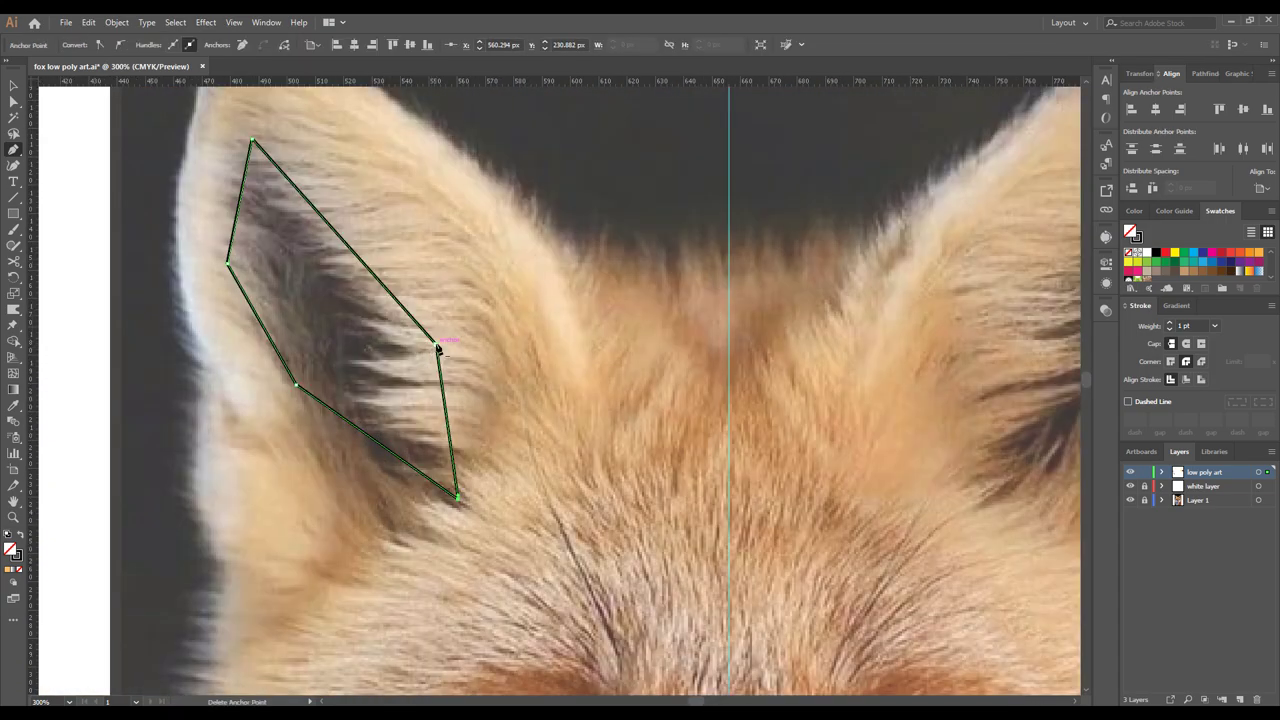
left_click(434, 345)
left_click(296, 382)
left_click(293, 188)
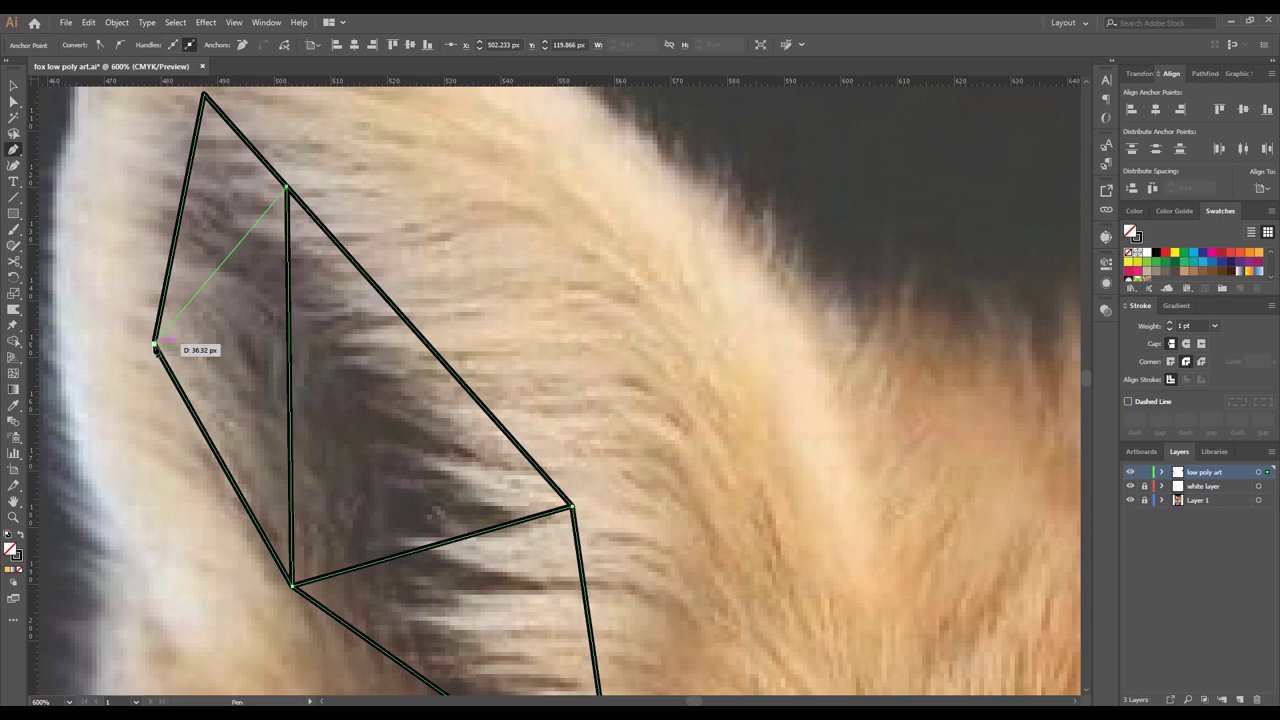
key("Escape")
- Outline the fox's outer left ear along its edges and tip
scroll(257, 508, "down", 2)
left_click(257, 501)
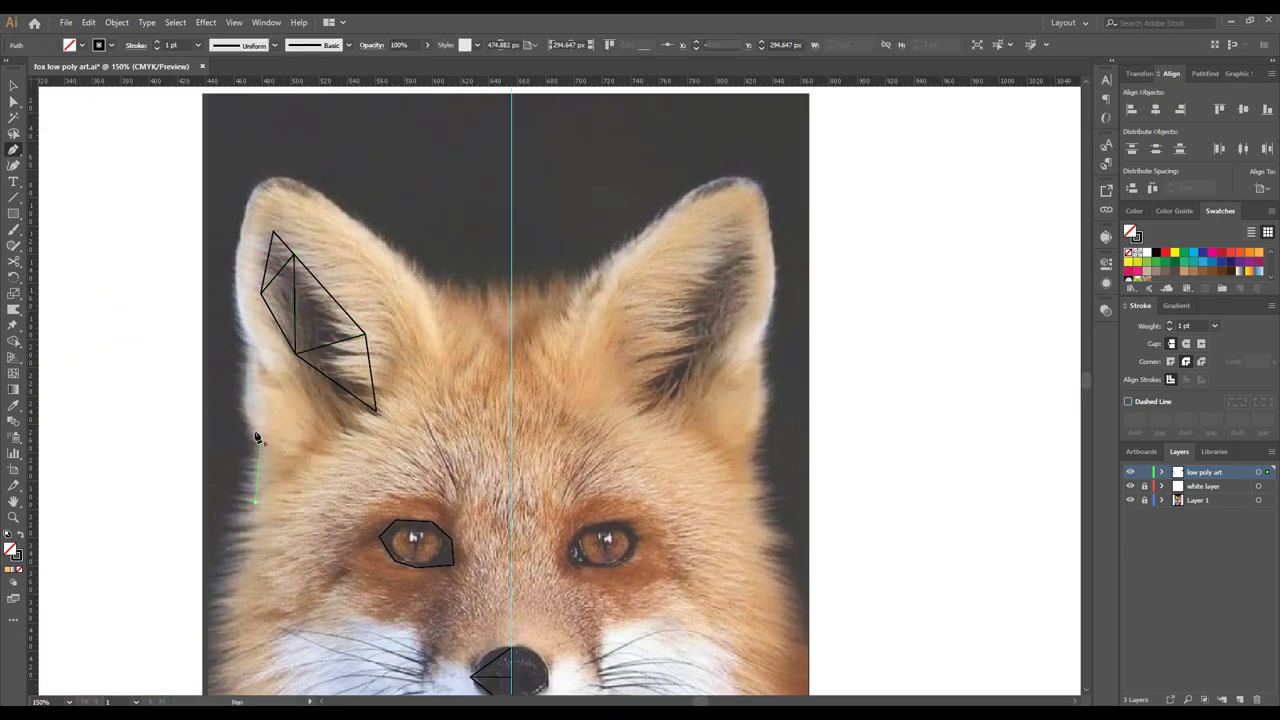
left_click(260, 441)
left_click(245, 407)
left_click(249, 342)
left_click(234, 298)
left_click(255, 156)
left_click(423, 276)
left_click(453, 376)
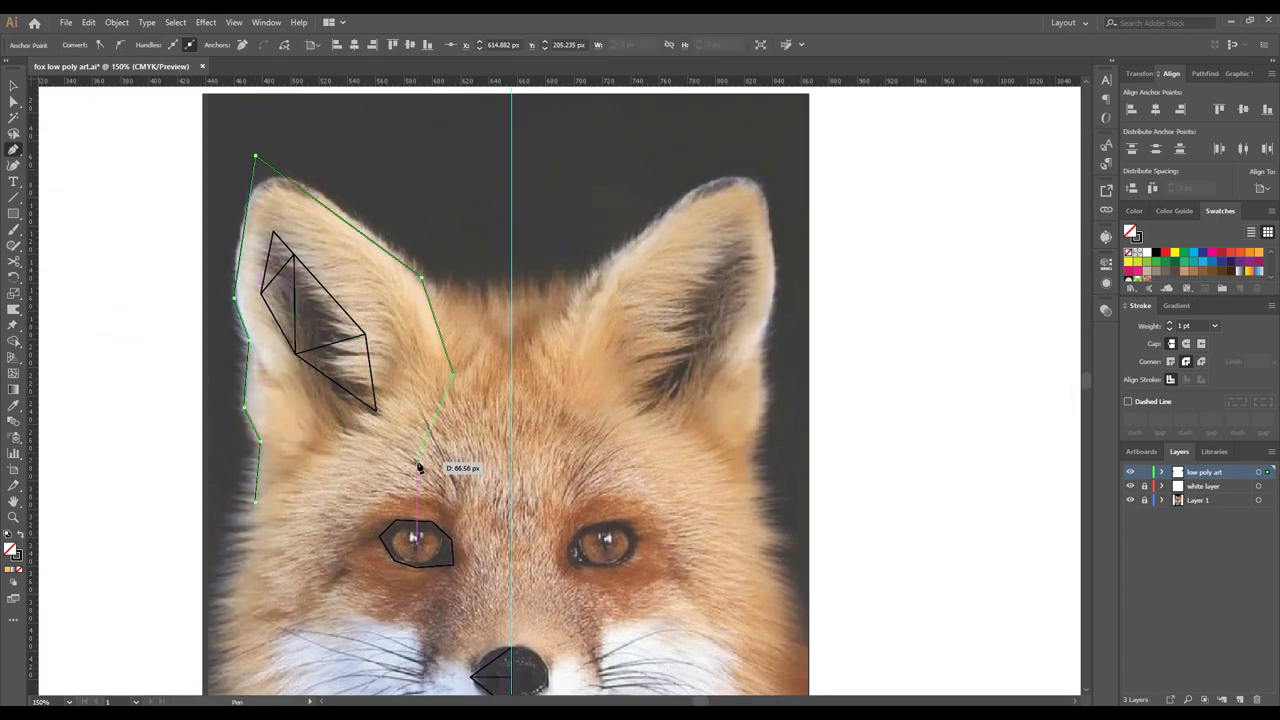
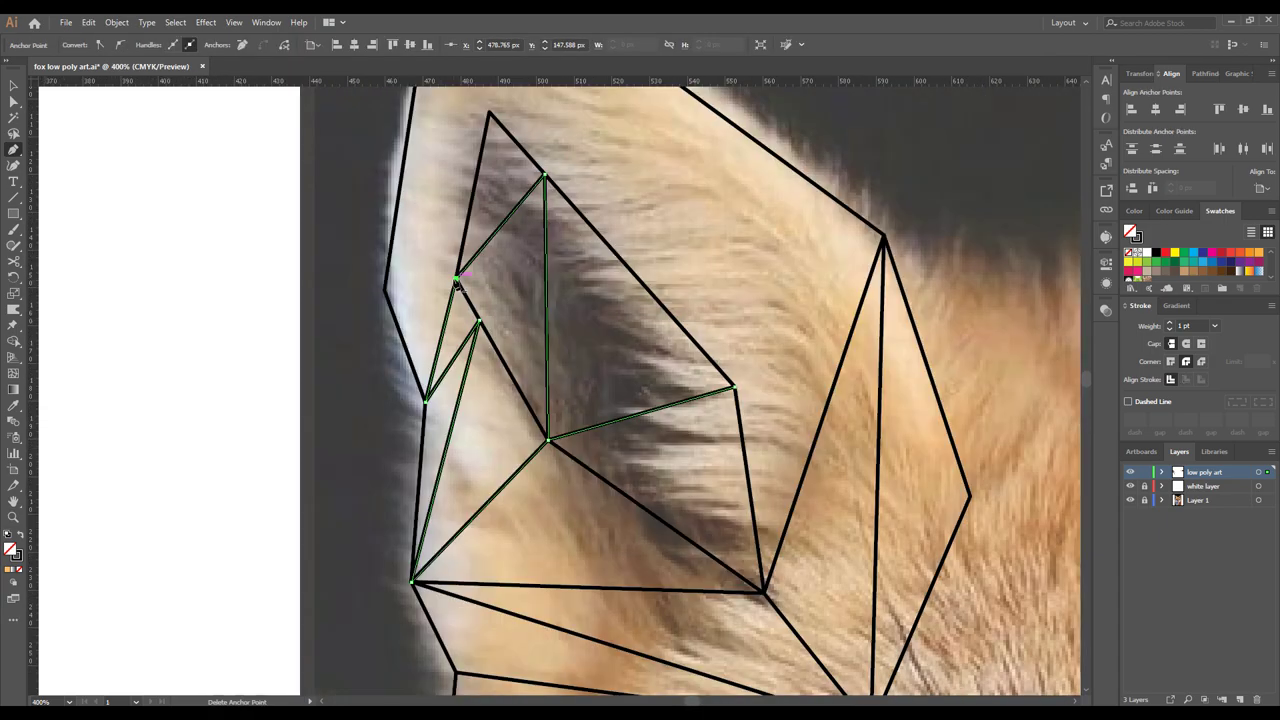
scroll(517, 331, "up", 3)
- Add a corner point to the ear outline and close the triangle at its tip
scroll(494, 223, "down", 1)
left_click(463, 551)
left_click(612, 405)
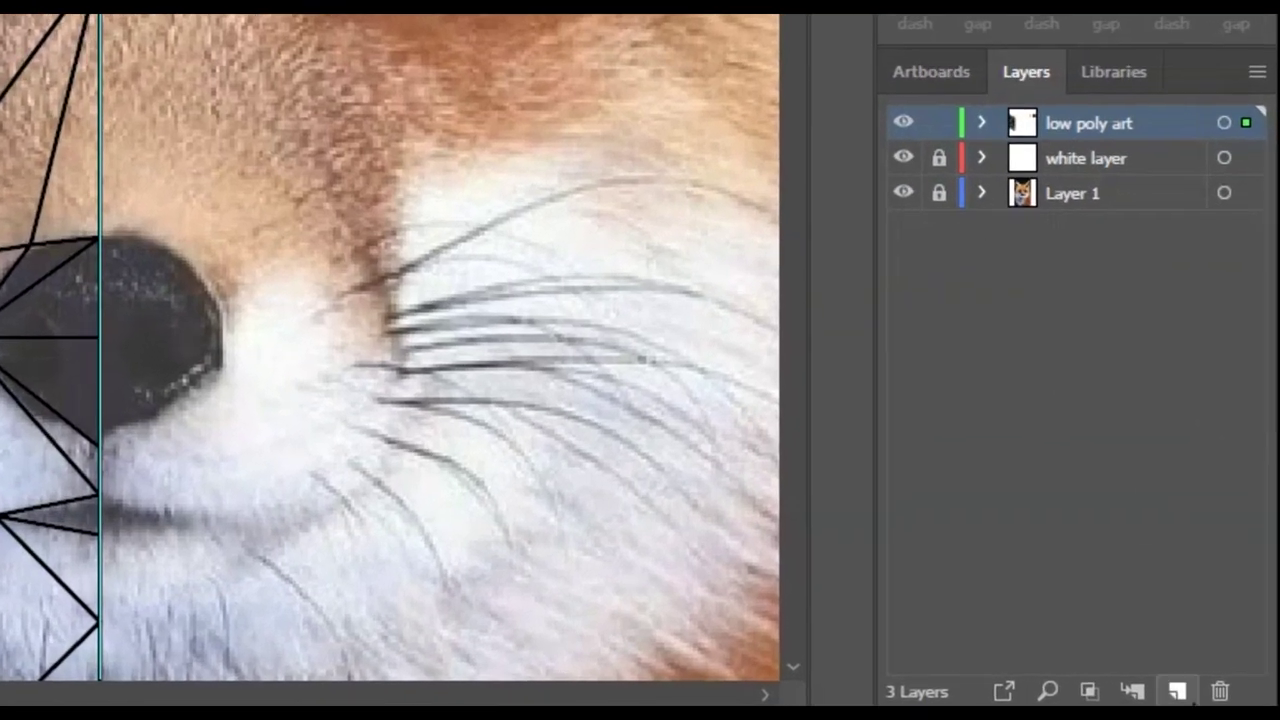
- Create a new layer named 'eyes' and place it beneath 'low poly art'
left_click(1180, 692)
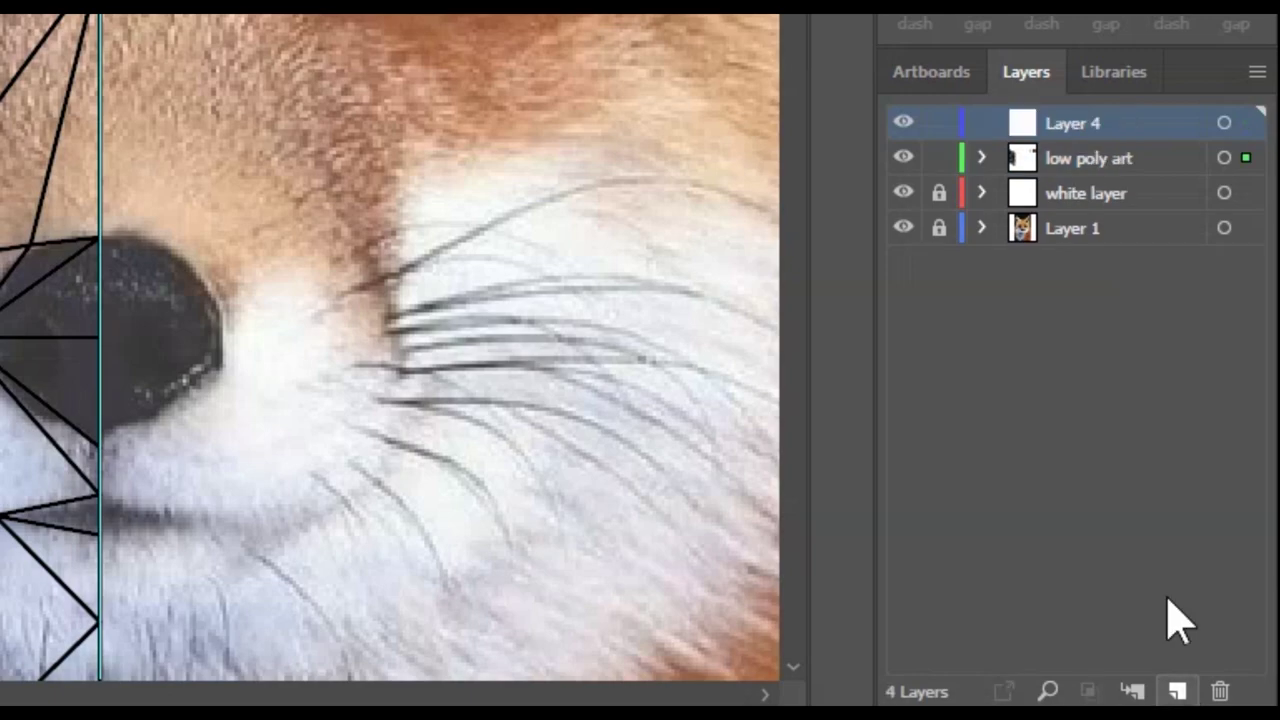
double_click(1083, 121)
type("eyes")
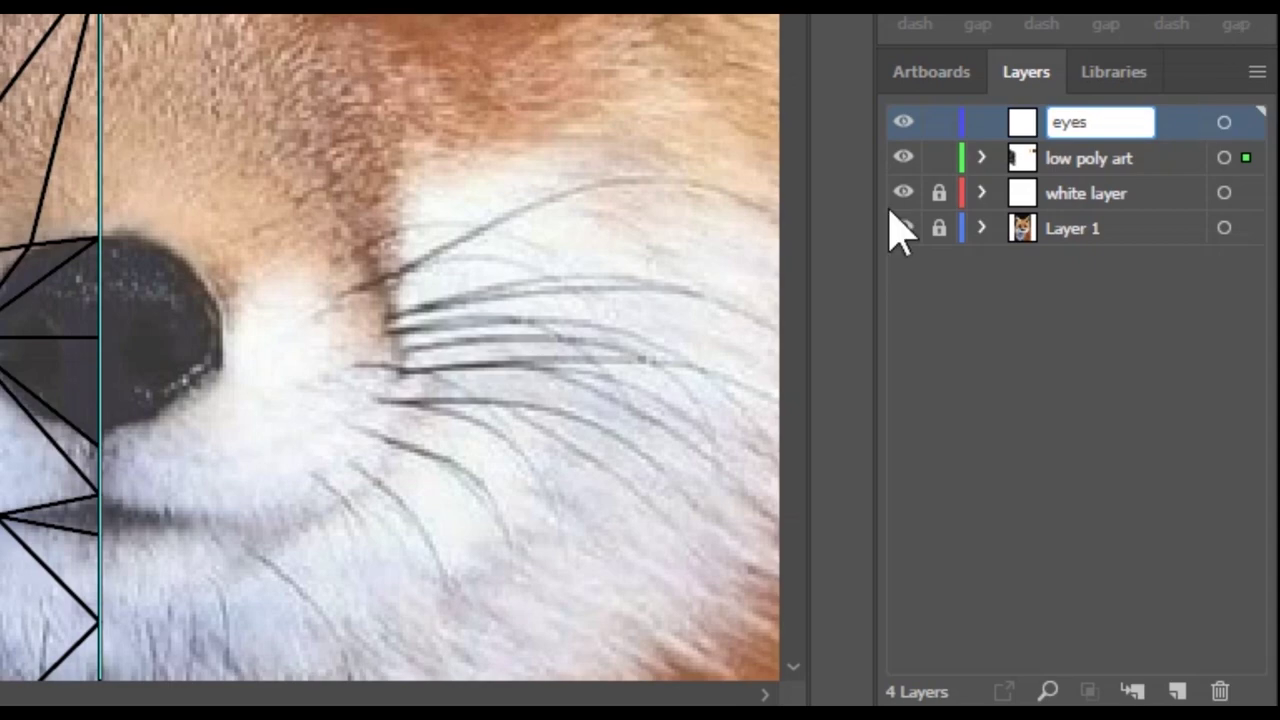
key("Return")
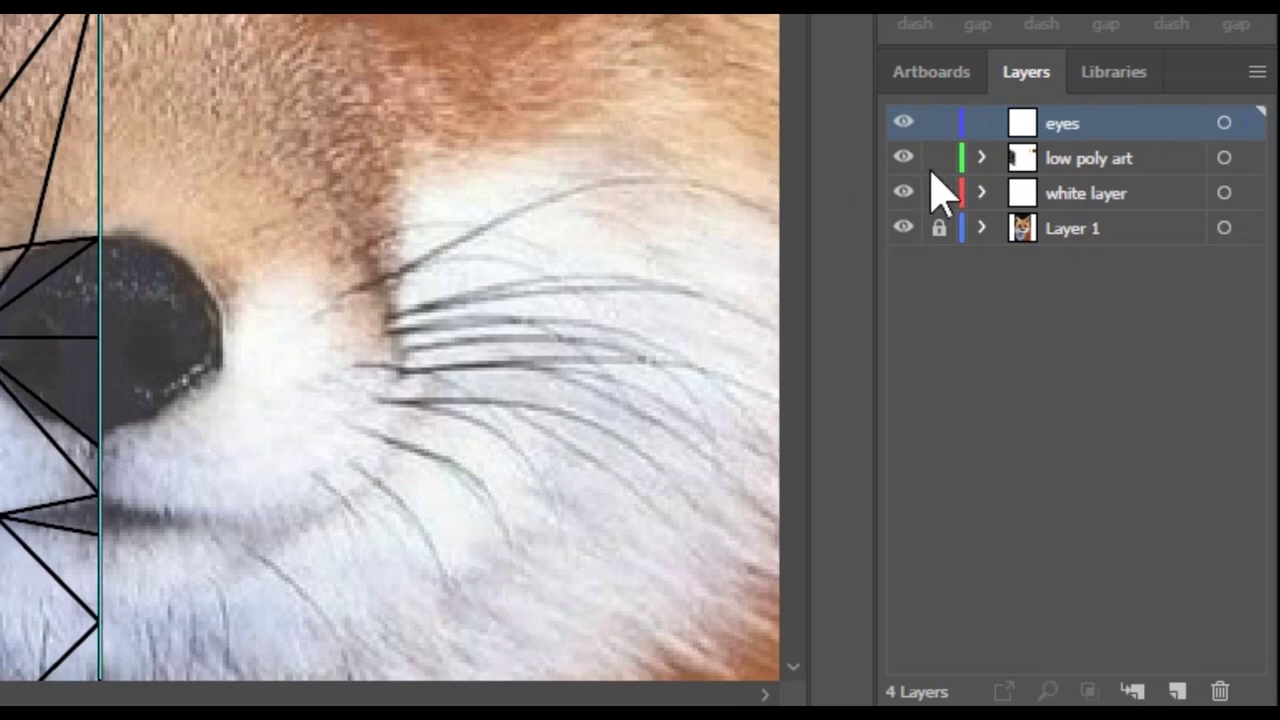
left_click_drag(1132, 126, 1140, 170)
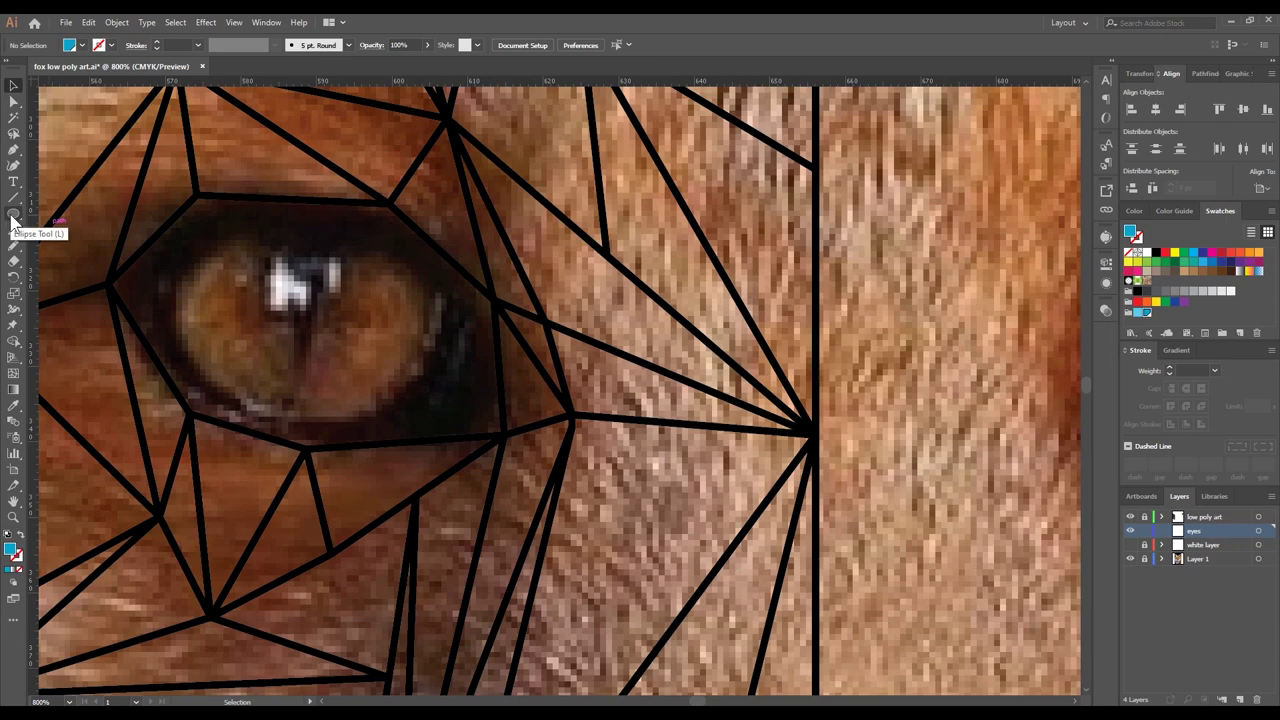
- Pencil-draw two highlight shapes over the eye's catchlight
left_click_drag(14, 248, 70, 258)
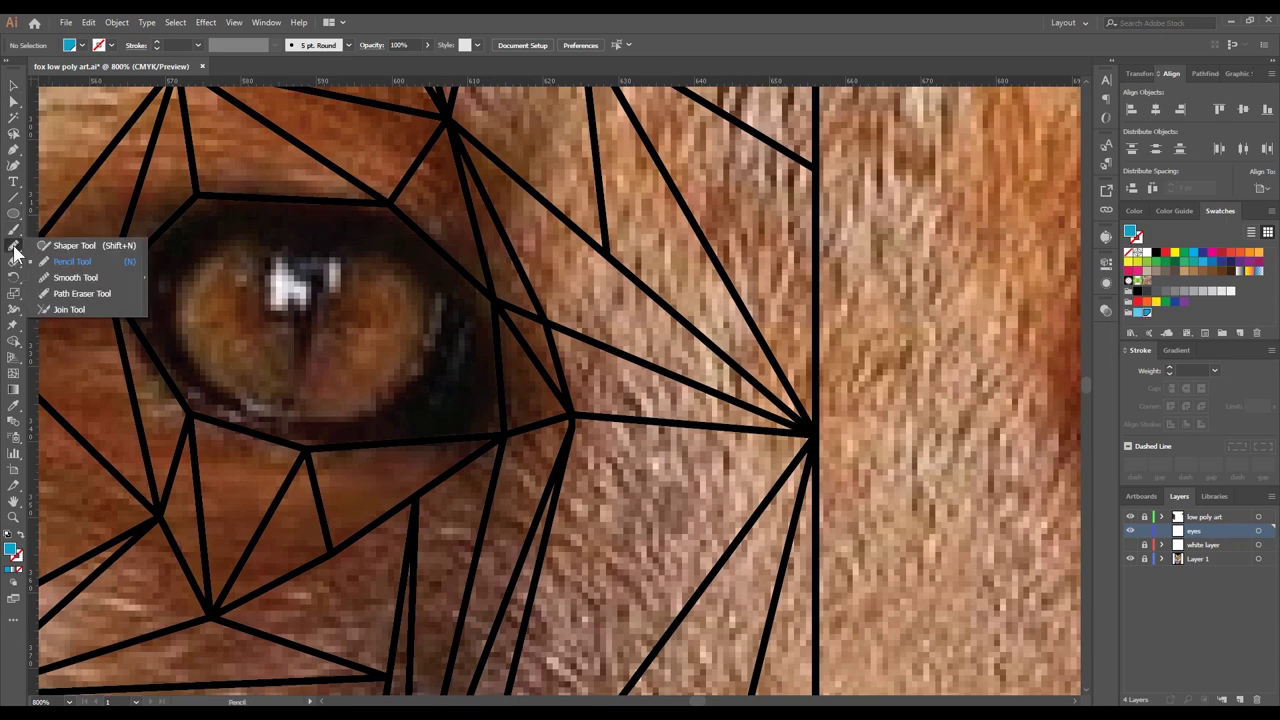
scroll(356, 272, "up", 1)
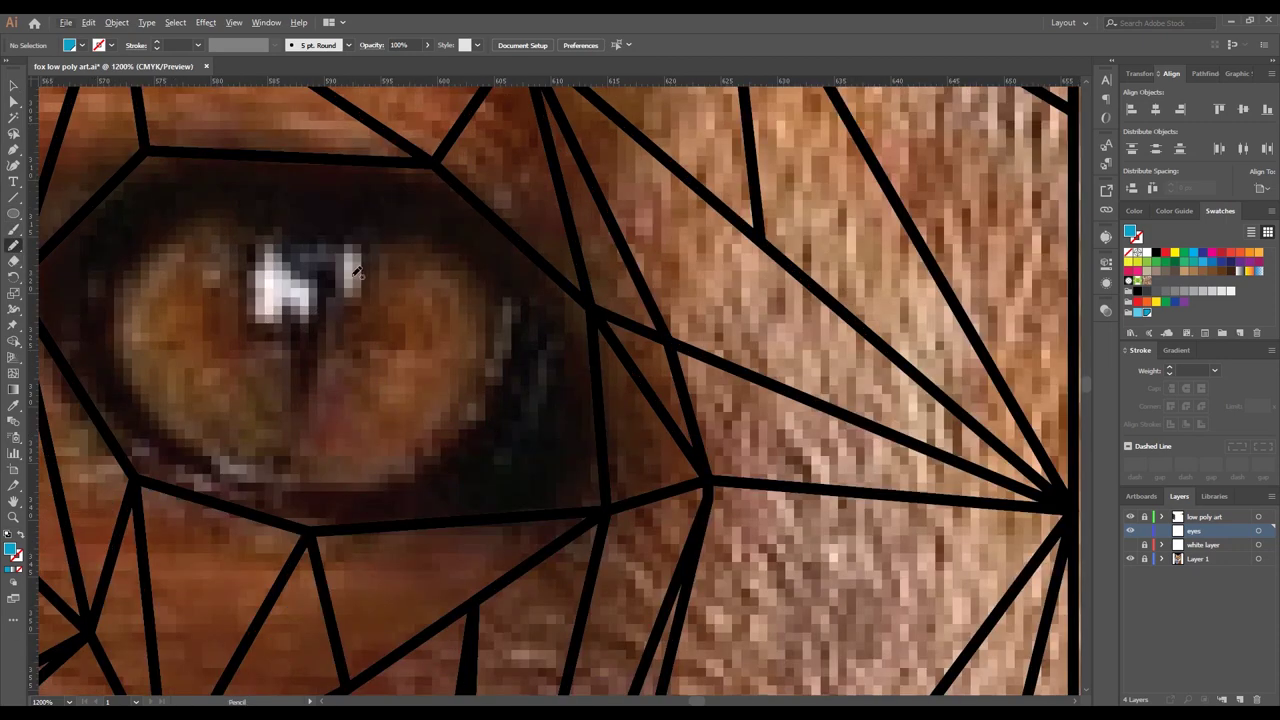
mouse_move(349, 238)
left_mouse_down()
mouse_move(362, 290)
mouse_move(353, 283)
left_mouse_up()
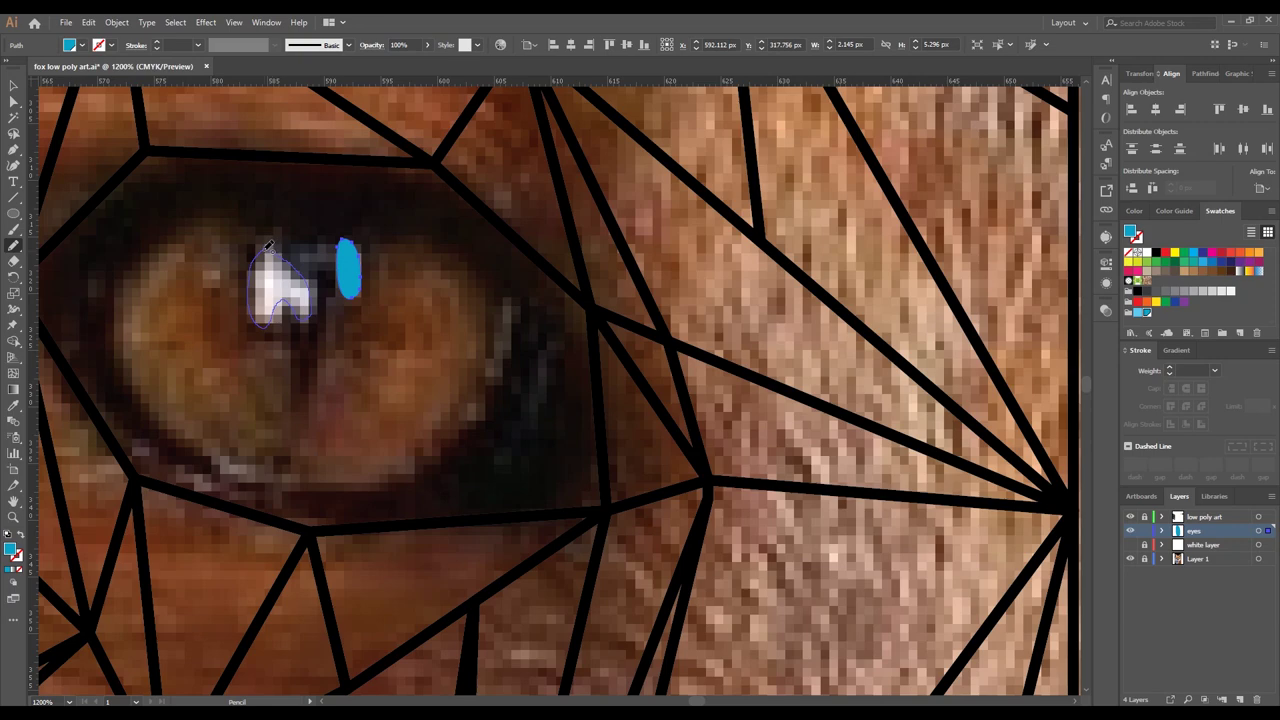
left_click_drag(268, 245, 265, 250)
- Select both highlight shapes and fill them with white
left_click(13, 85)
left_click_drag(395, 250, 330, 285)
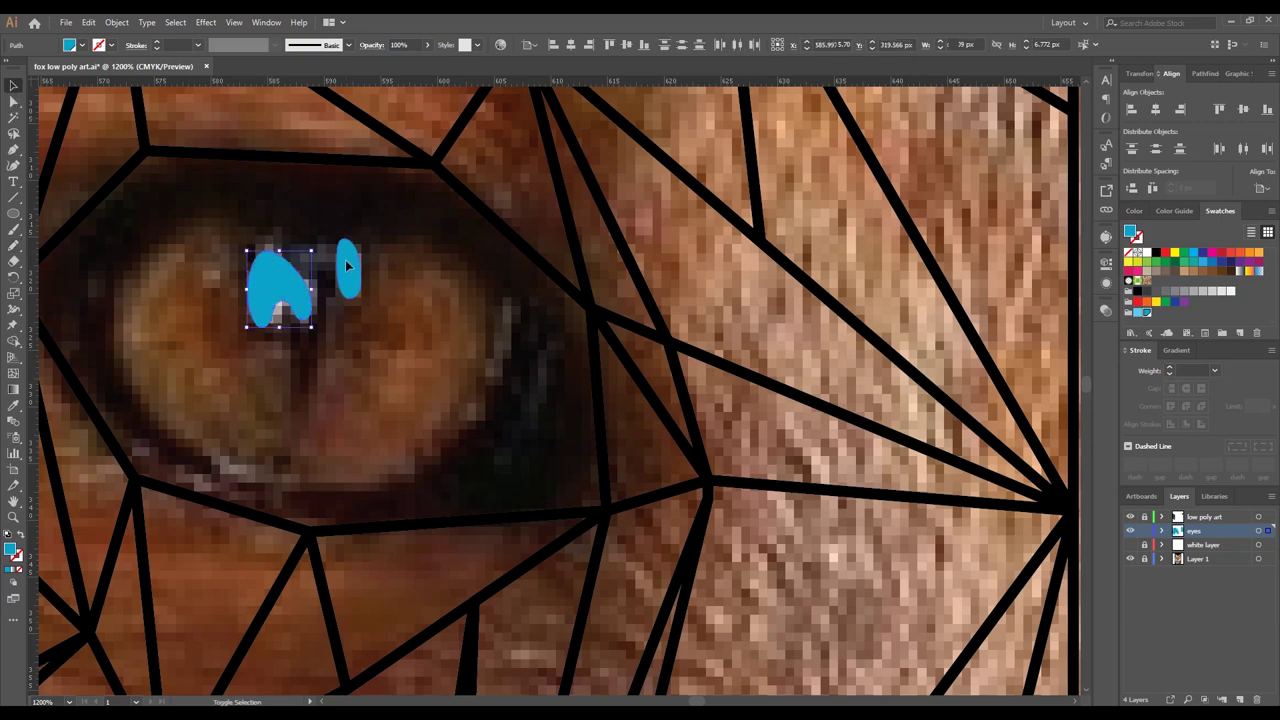
left_click(82, 46)
left_click(111, 101)
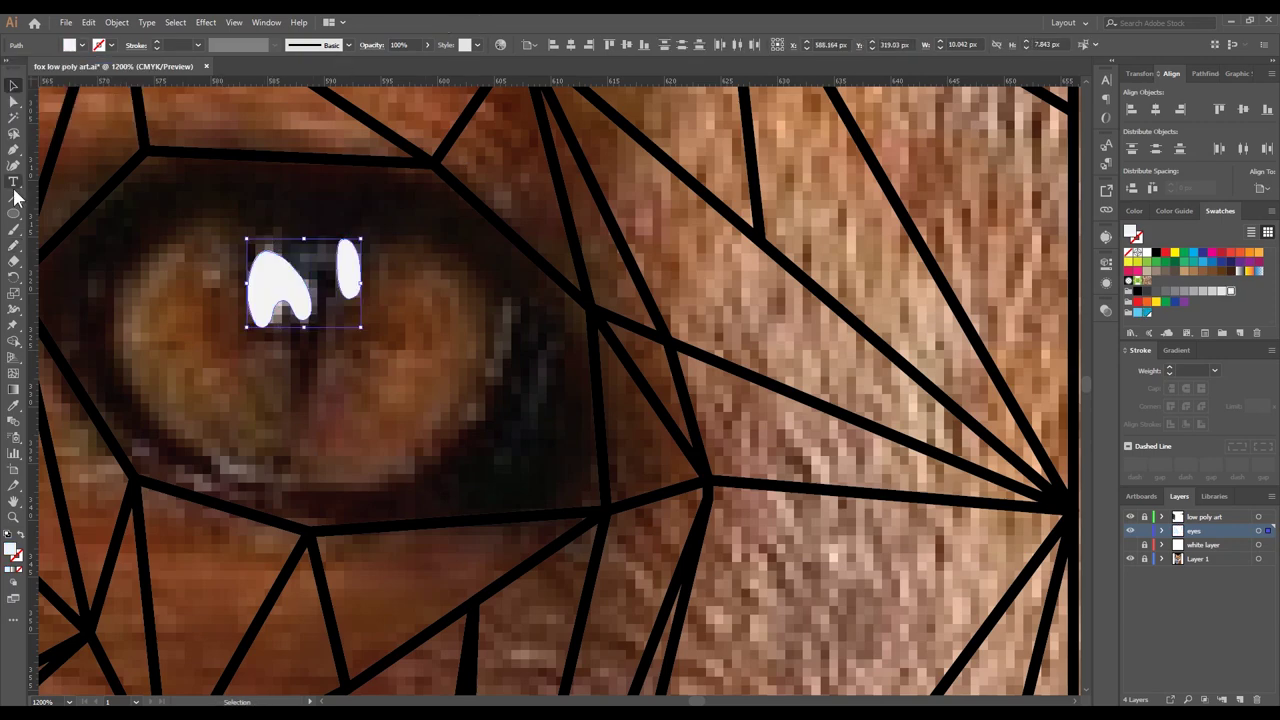
left_click(13, 245)
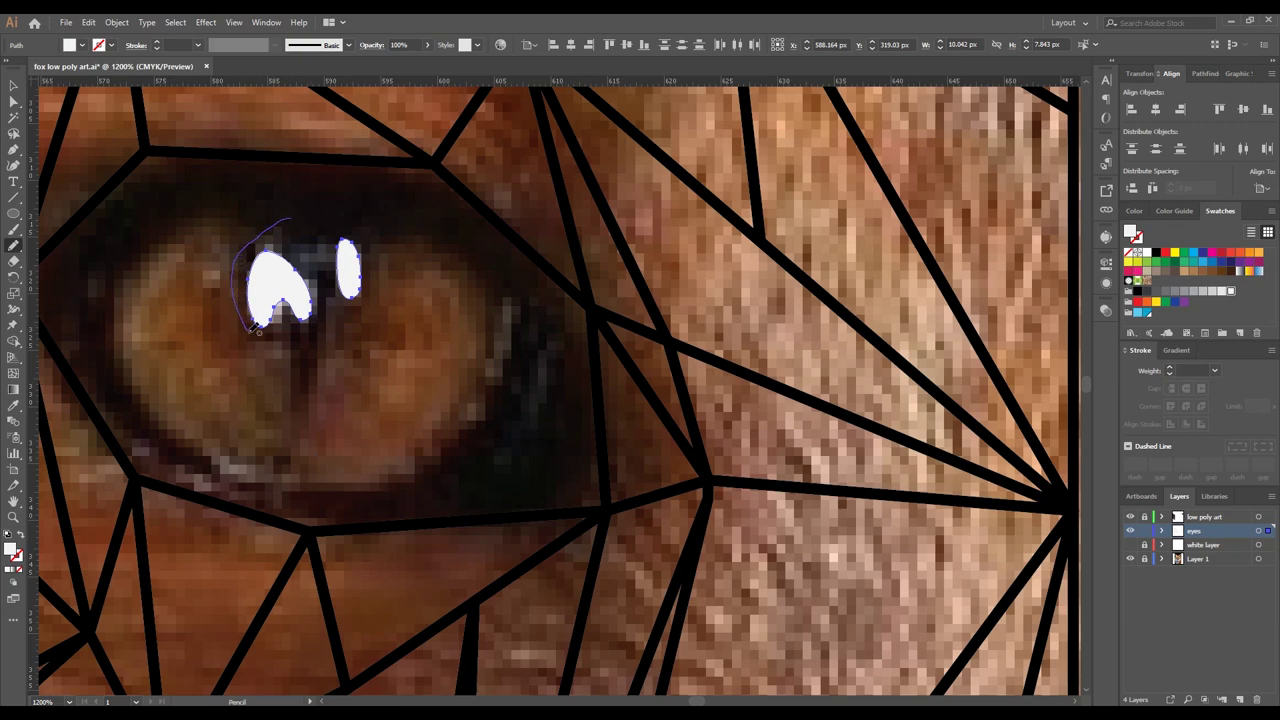
- Draw the pupil outline and send it to the back behind the highlights
mouse_move(252, 330)
left_mouse_down()
mouse_move(307, 383)
mouse_move(374, 258)
mouse_move(315, 214)
mouse_move(295, 216)
left_mouse_up()
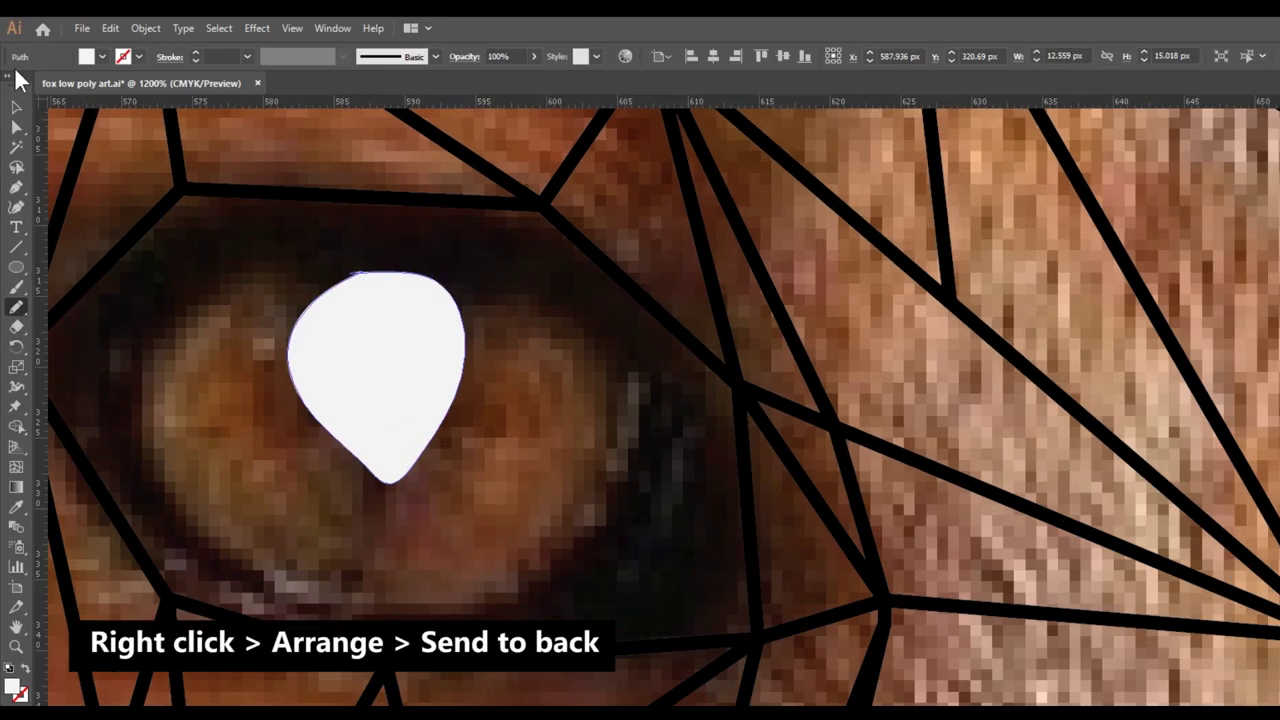
right_click(374, 338)
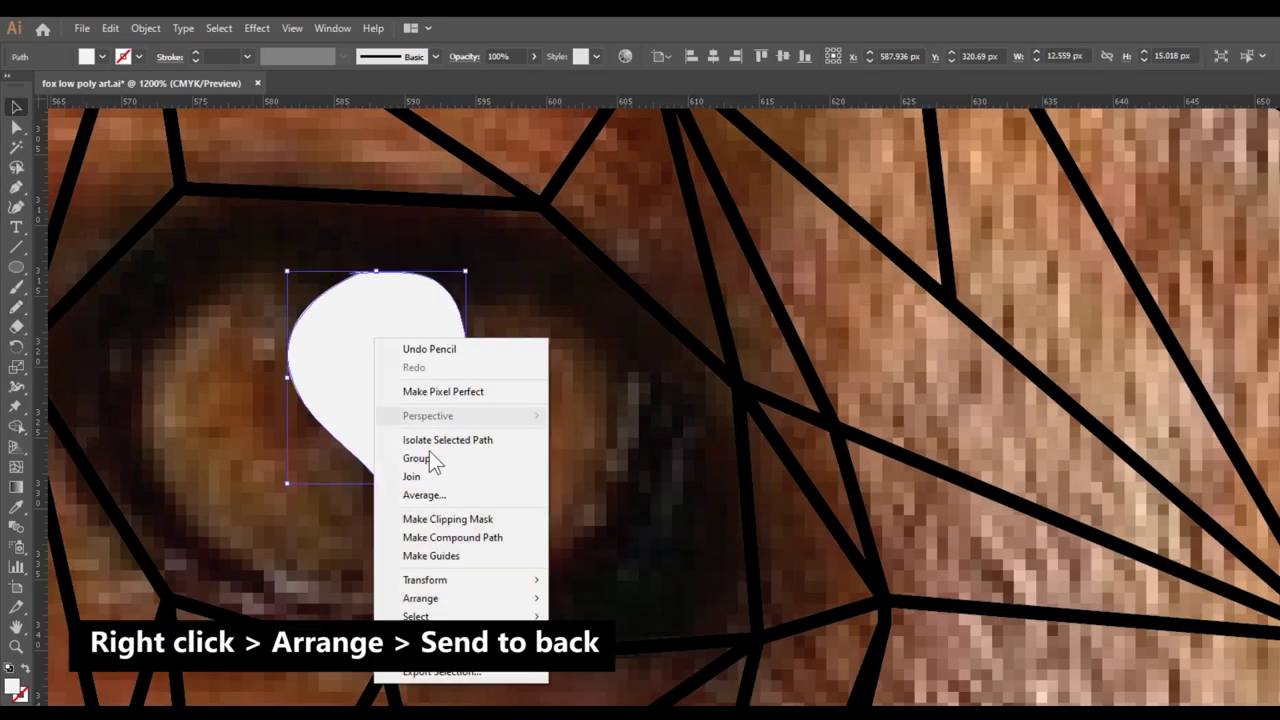
left_click(612, 652)
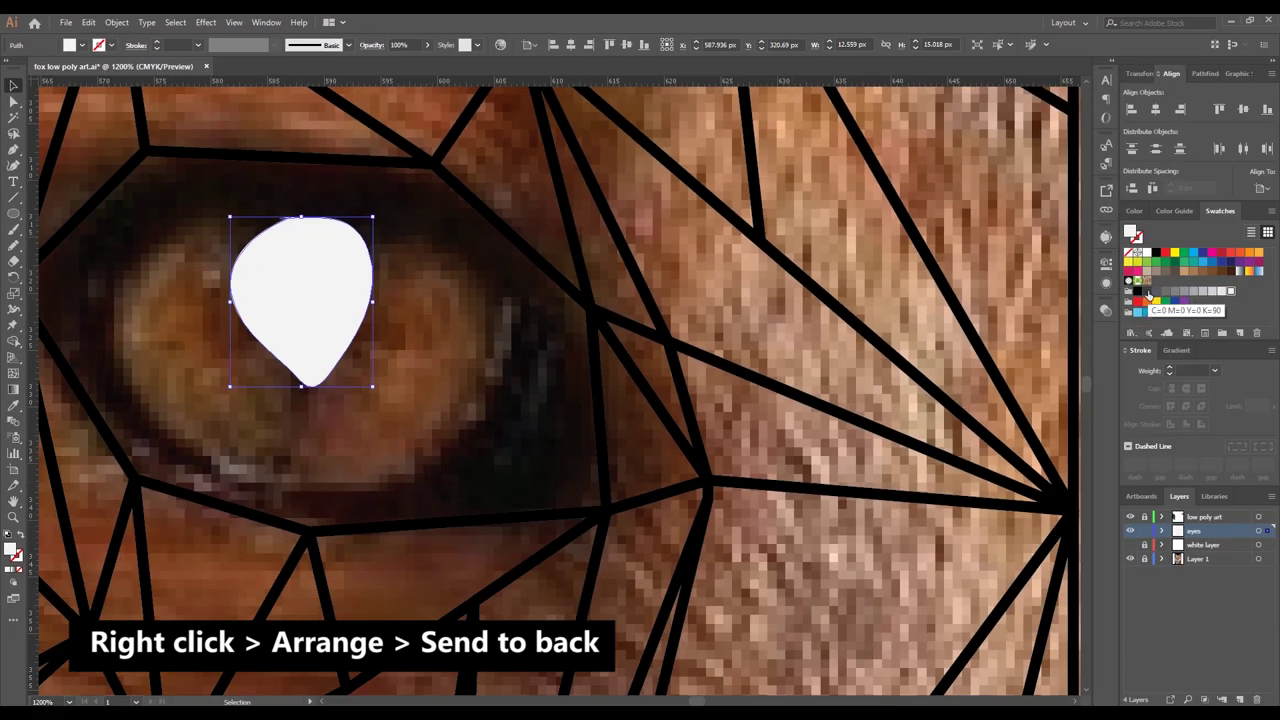
- Fill the pupil black and extend its left side with the Pencil
left_click(1145, 291)
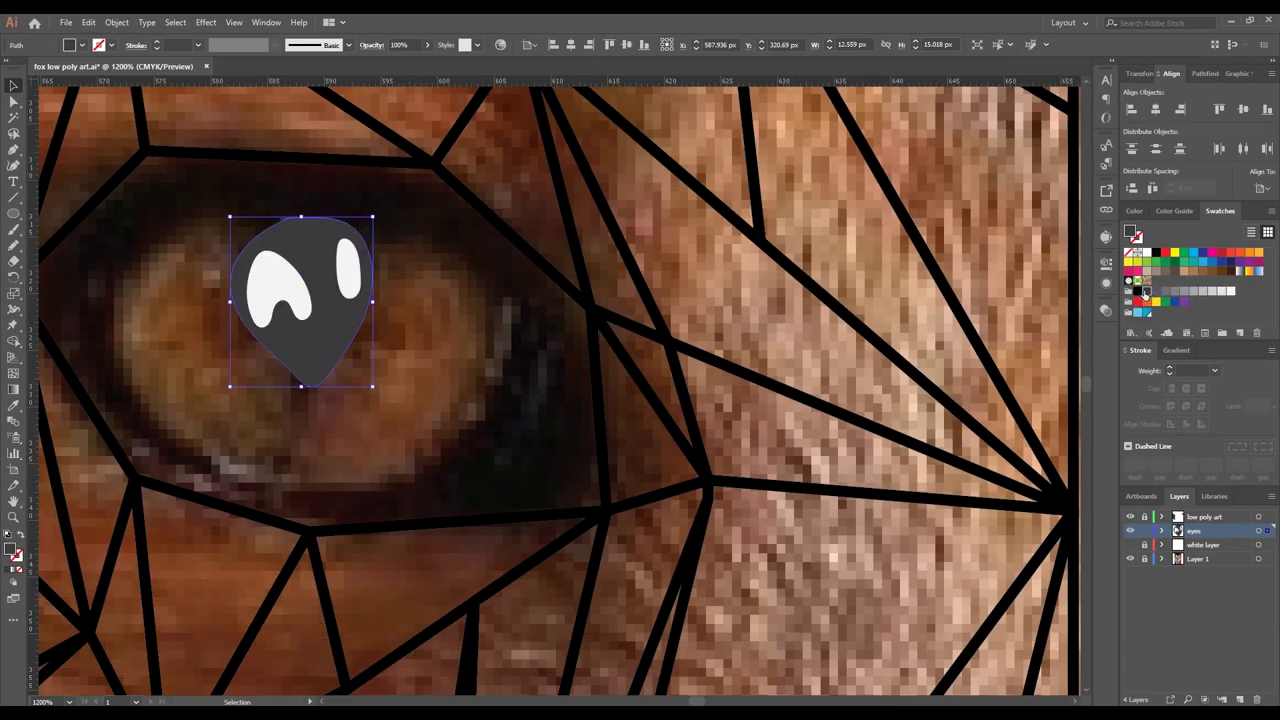
left_click(505, 368)
scroll(505, 366, "down", 2)
scroll(505, 366, "down", 1)
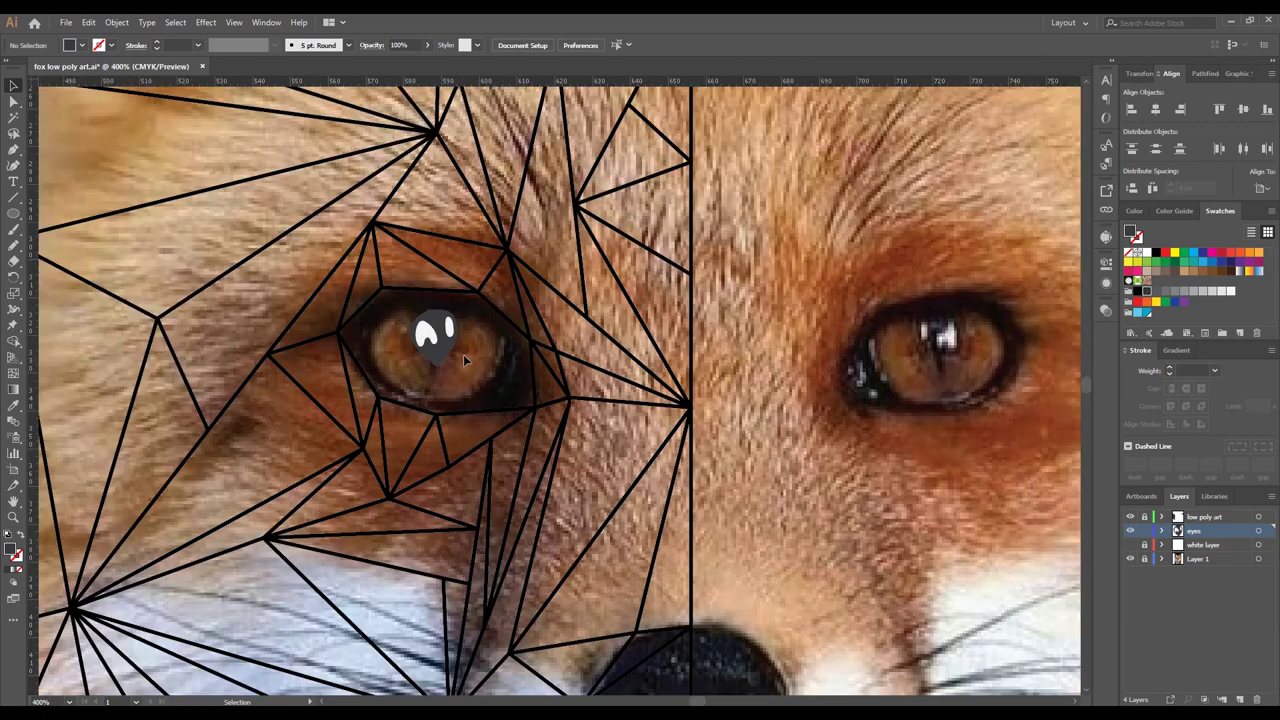
left_click(445, 345)
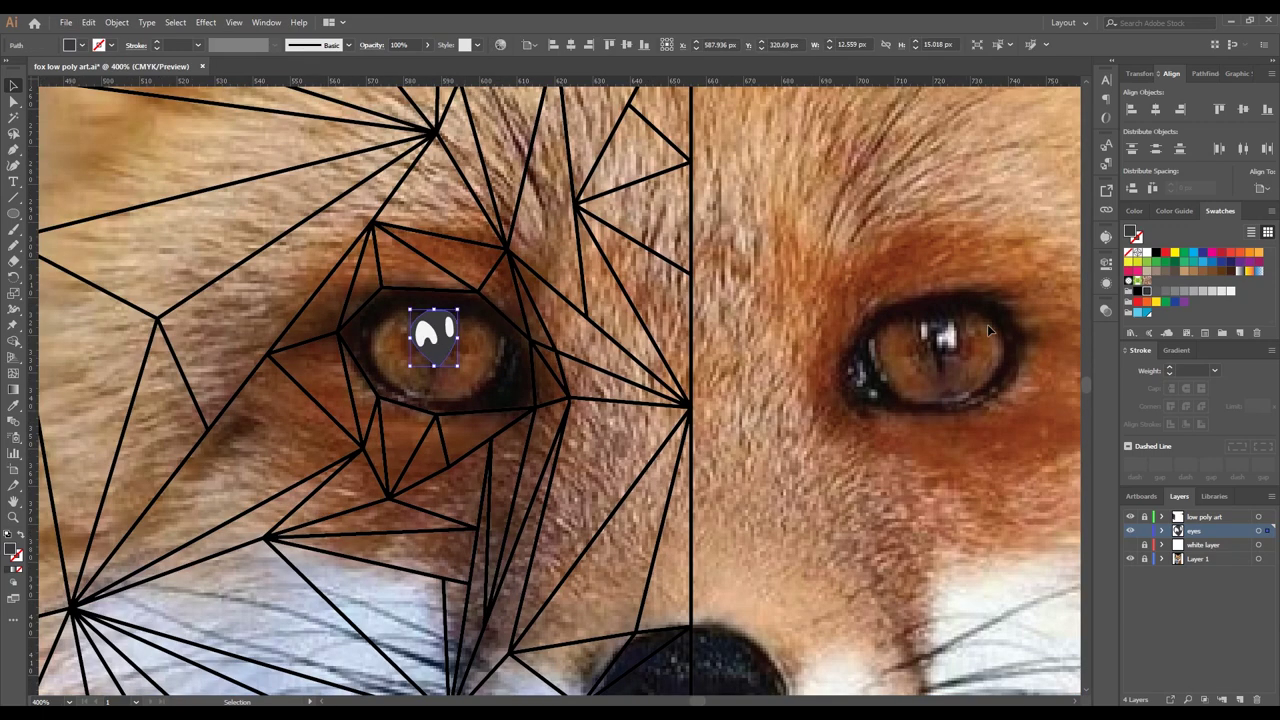
left_click(1137, 291)
scroll(499, 361, "up", 2)
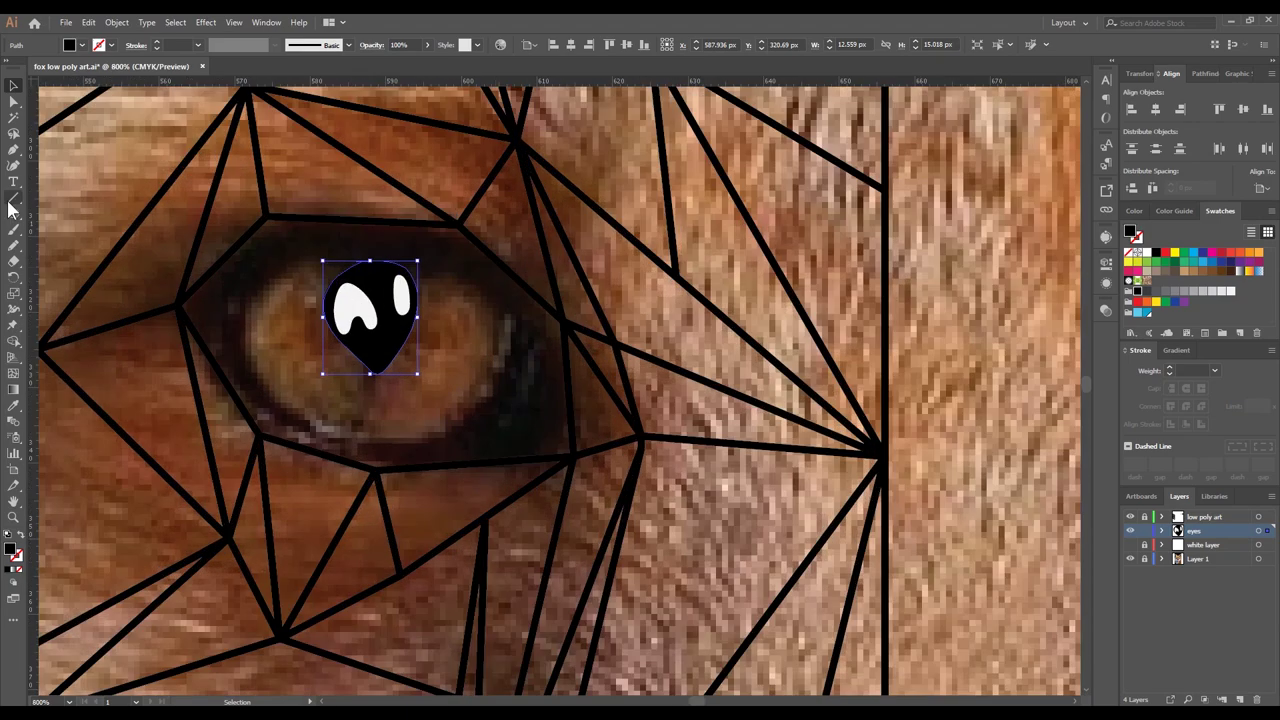
left_click(14, 246)
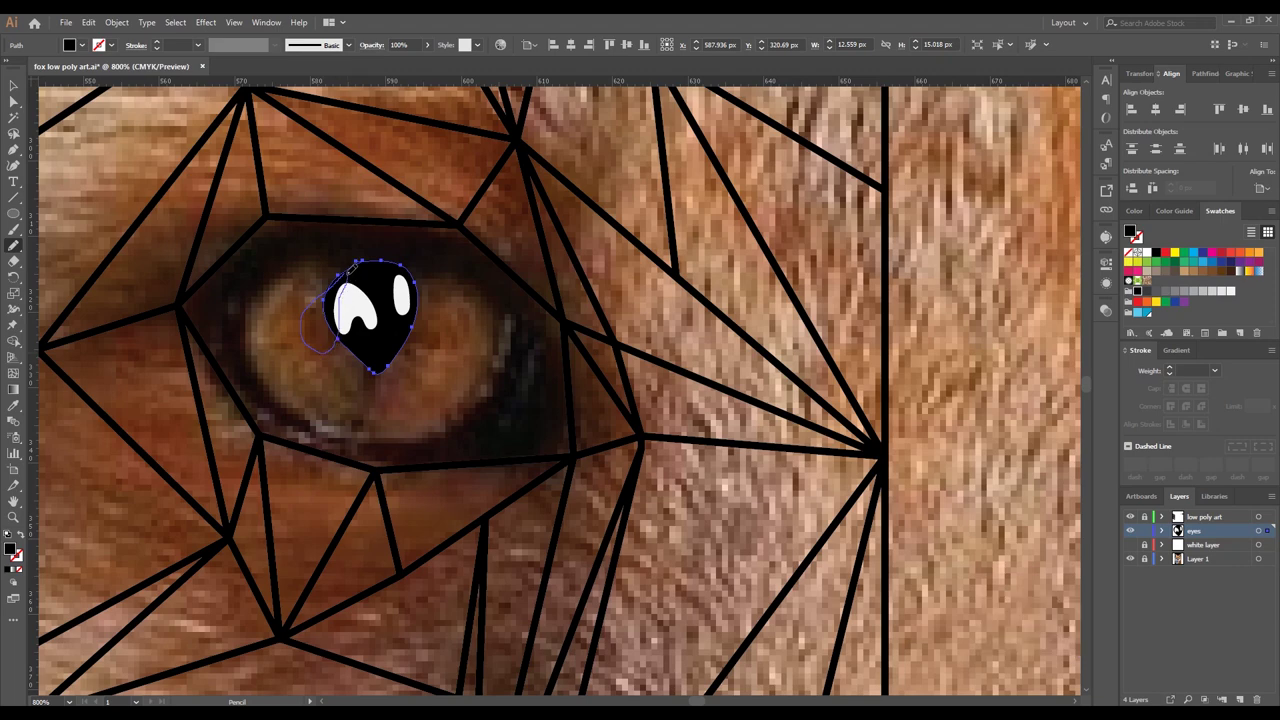
left_click_drag(343, 298, 350, 268)
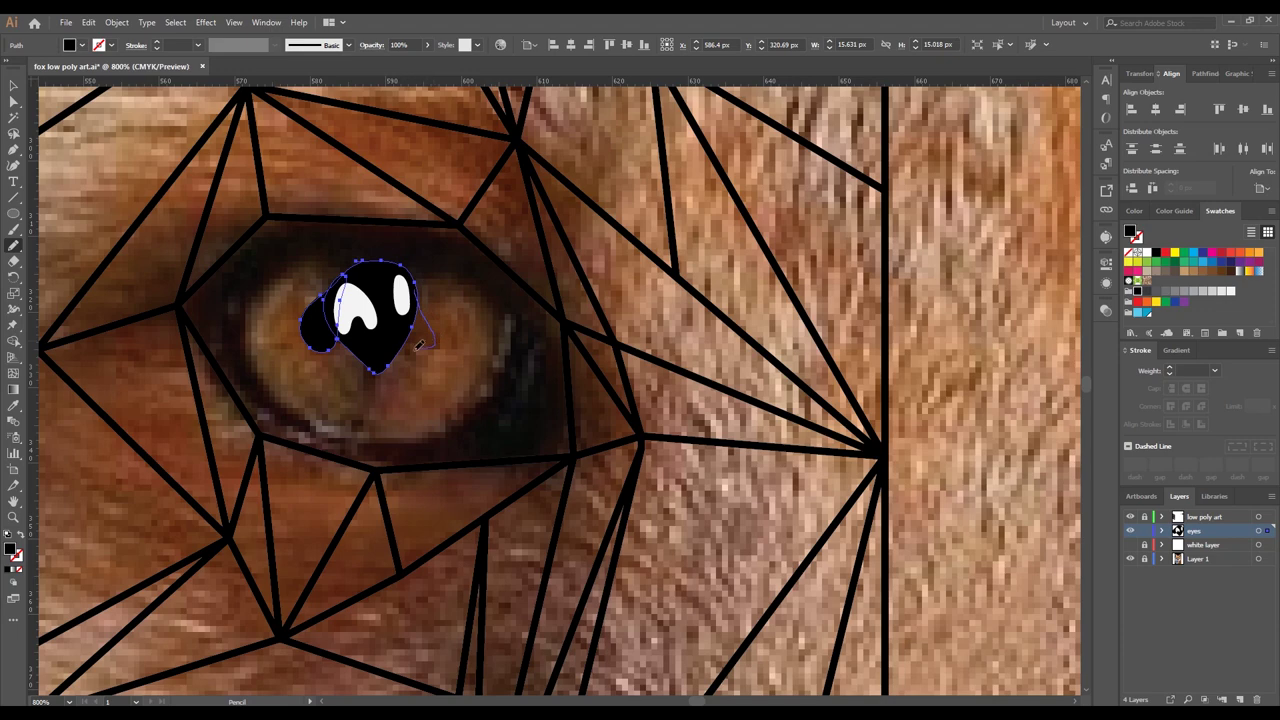
- Redraw the pupil's right edge, then undo that reshape and pan around the eye
left_click_drag(415, 295, 425, 290)
key("ctrl+minus")
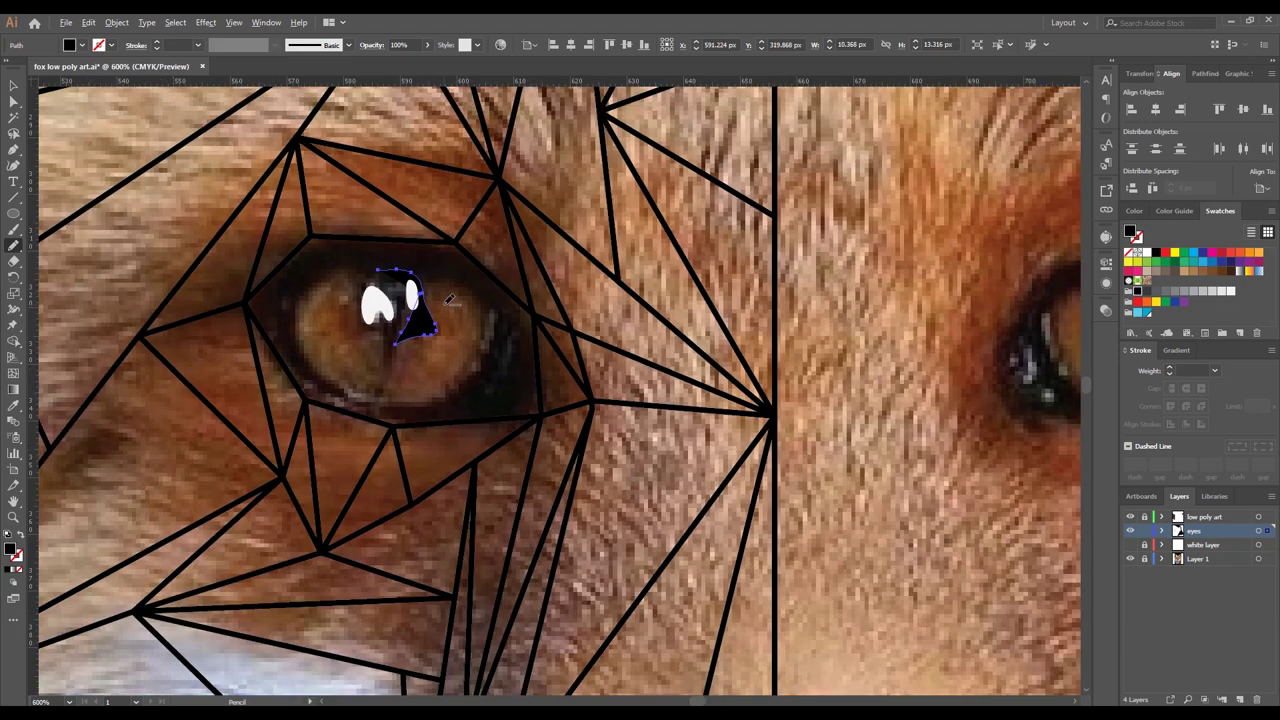
key("ctrl+z")
key("v")
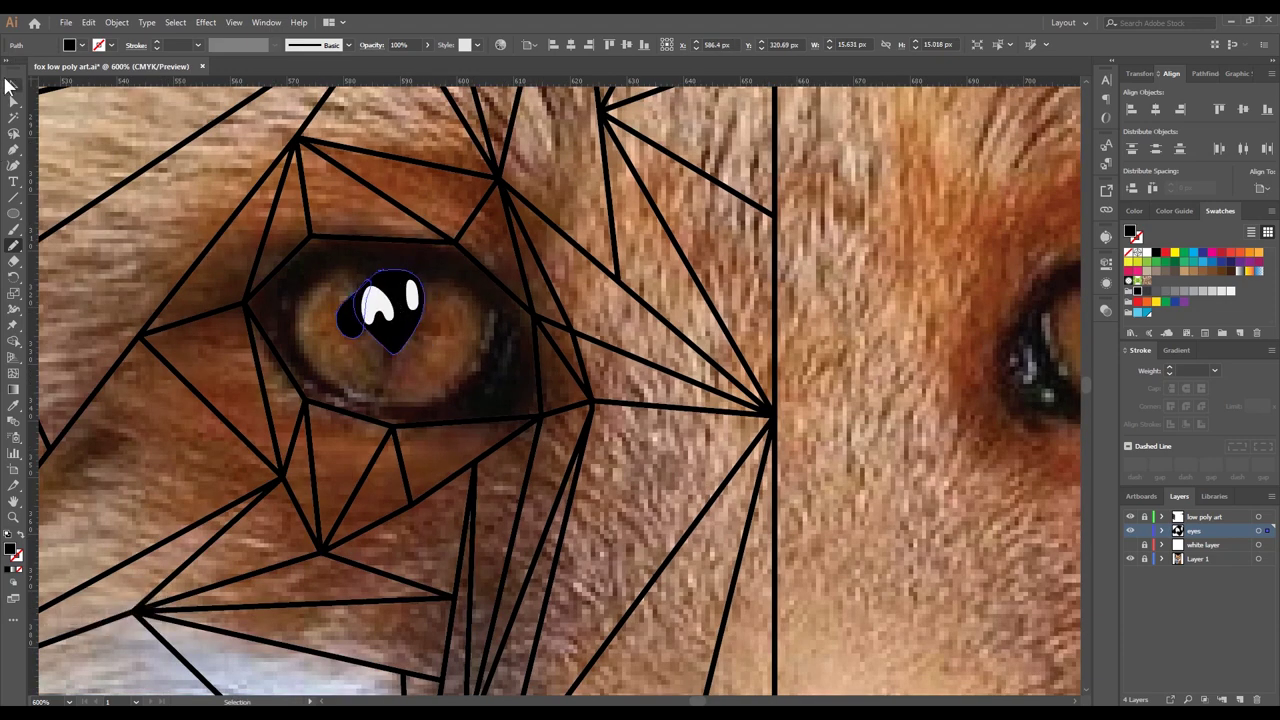
left_click(312, 277)
left_click_drag(351, 327, 296, 302)
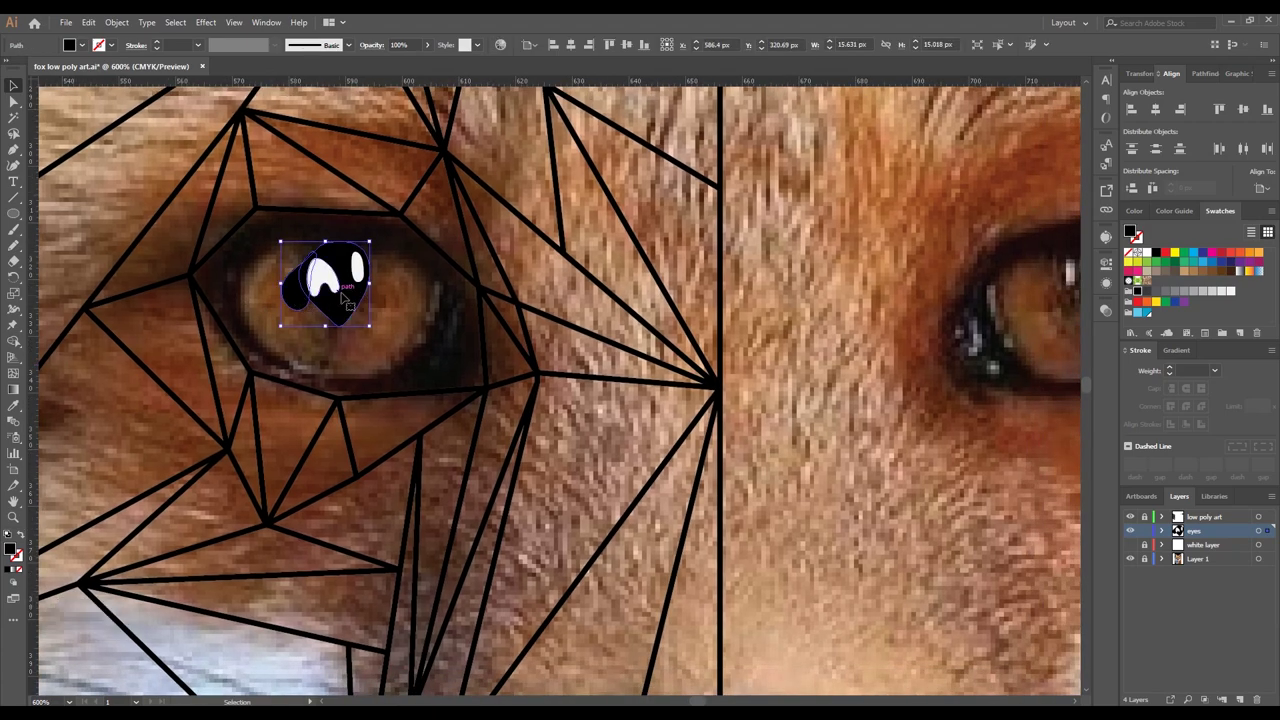
- Check the pupil and undo once more, restoring the black teardrop shape
left_click(297, 310)
left_click(300, 316)
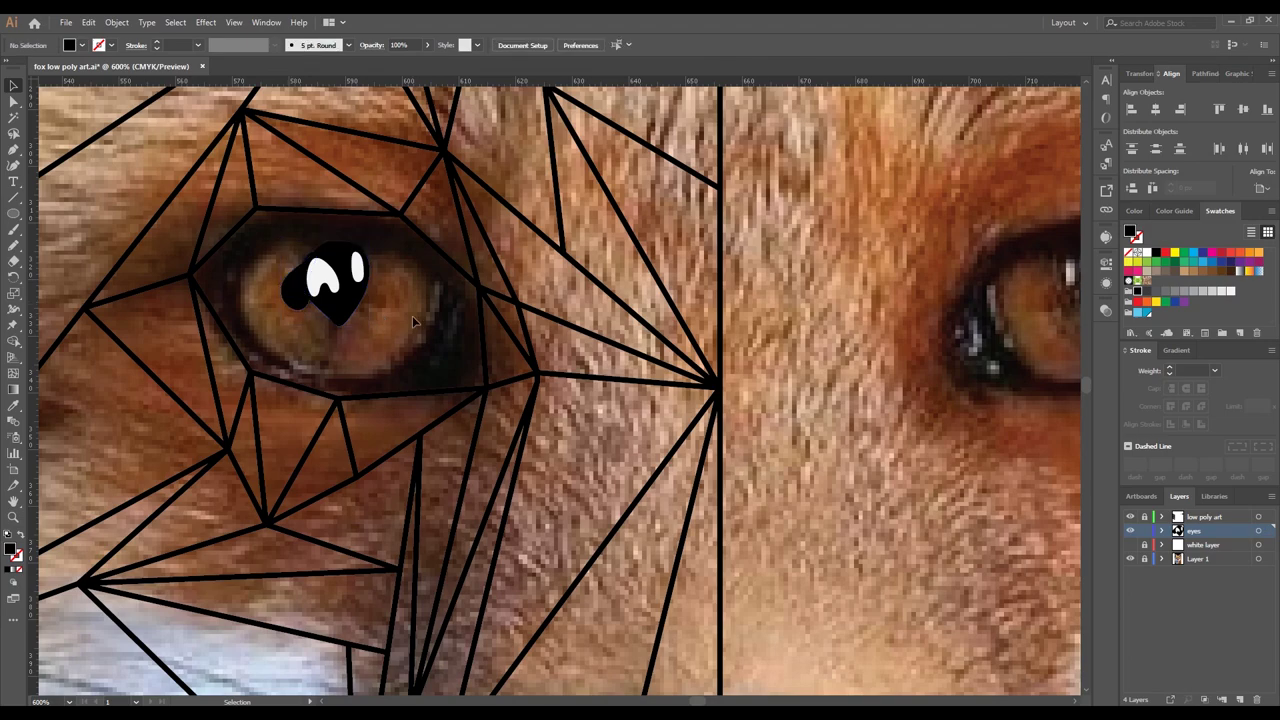
scroll(412, 315, "down", 2)
scroll(412, 315, "down", 2)
scroll(383, 322, "up", 4)
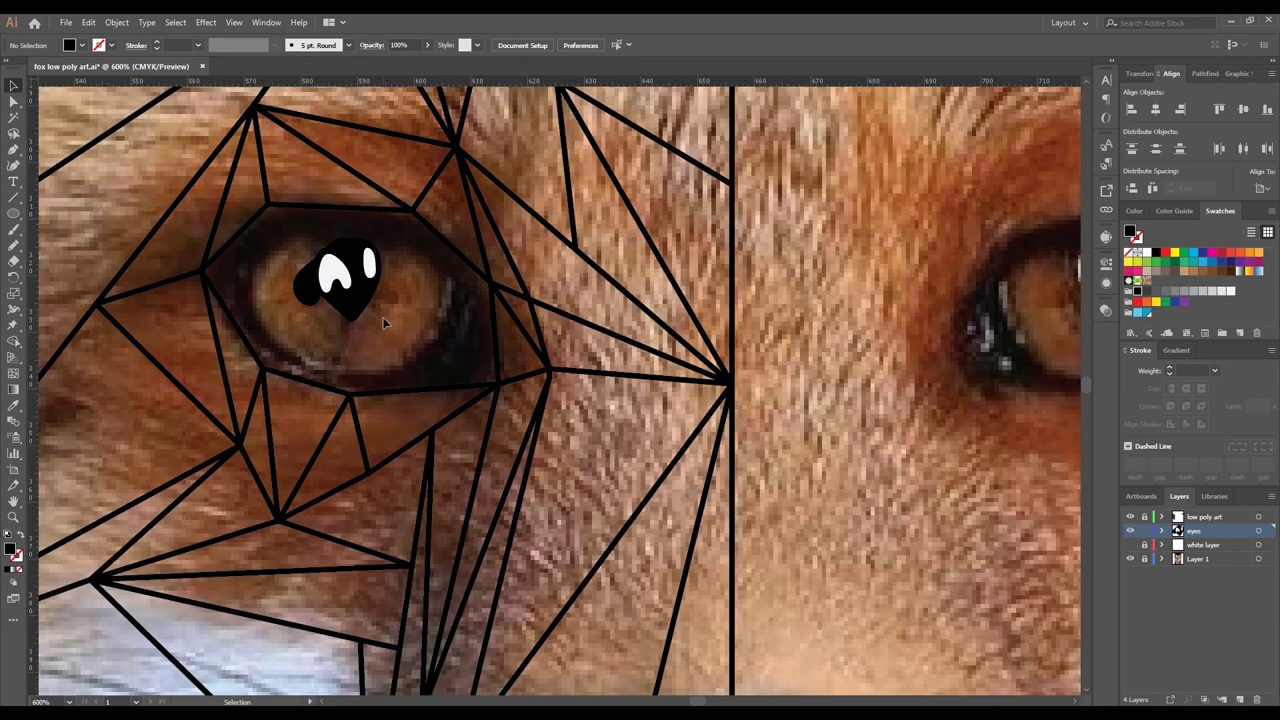
key("ctrl+z")
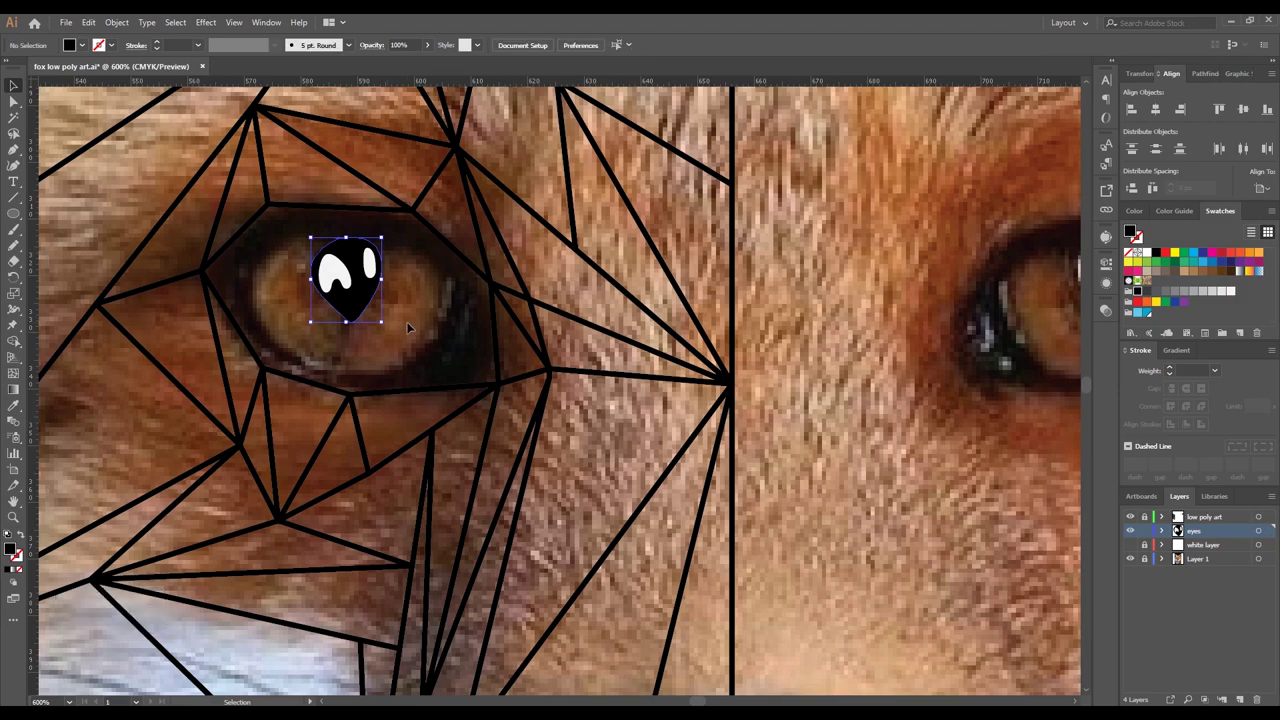
left_click(408, 328)
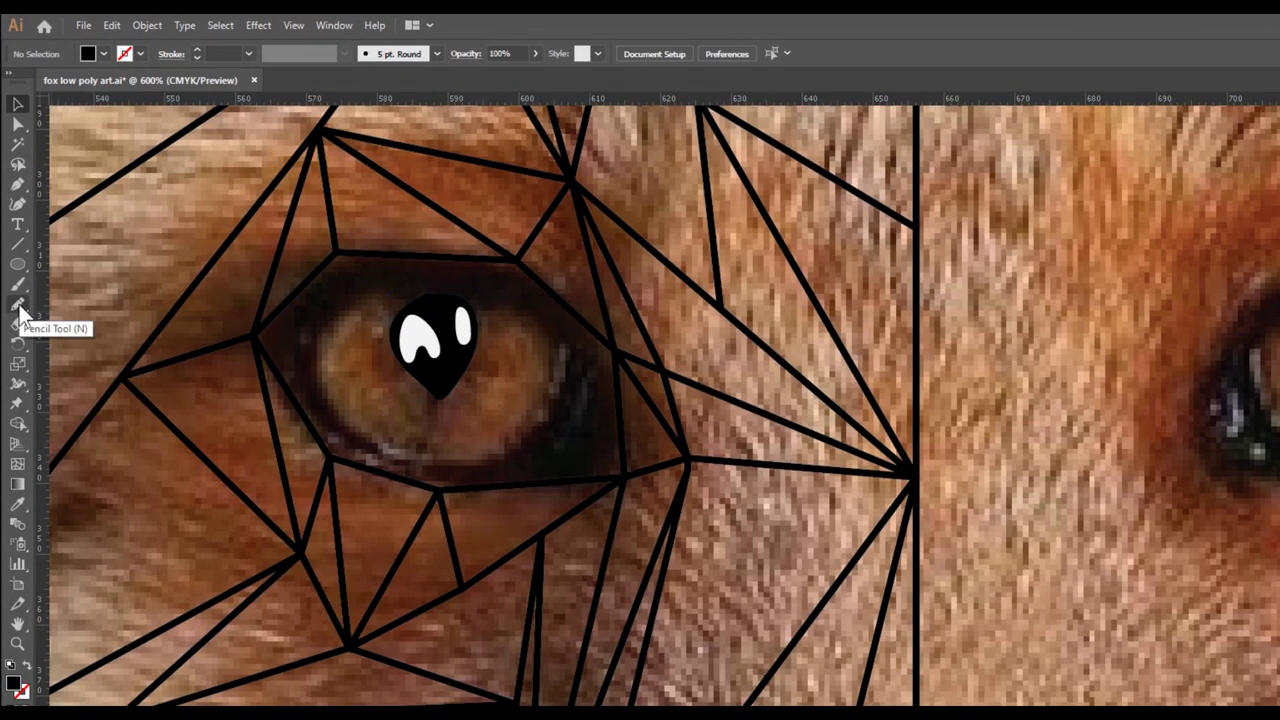
- Turn off filling of new strokes in the Pencil tool options
double_click(18, 308)
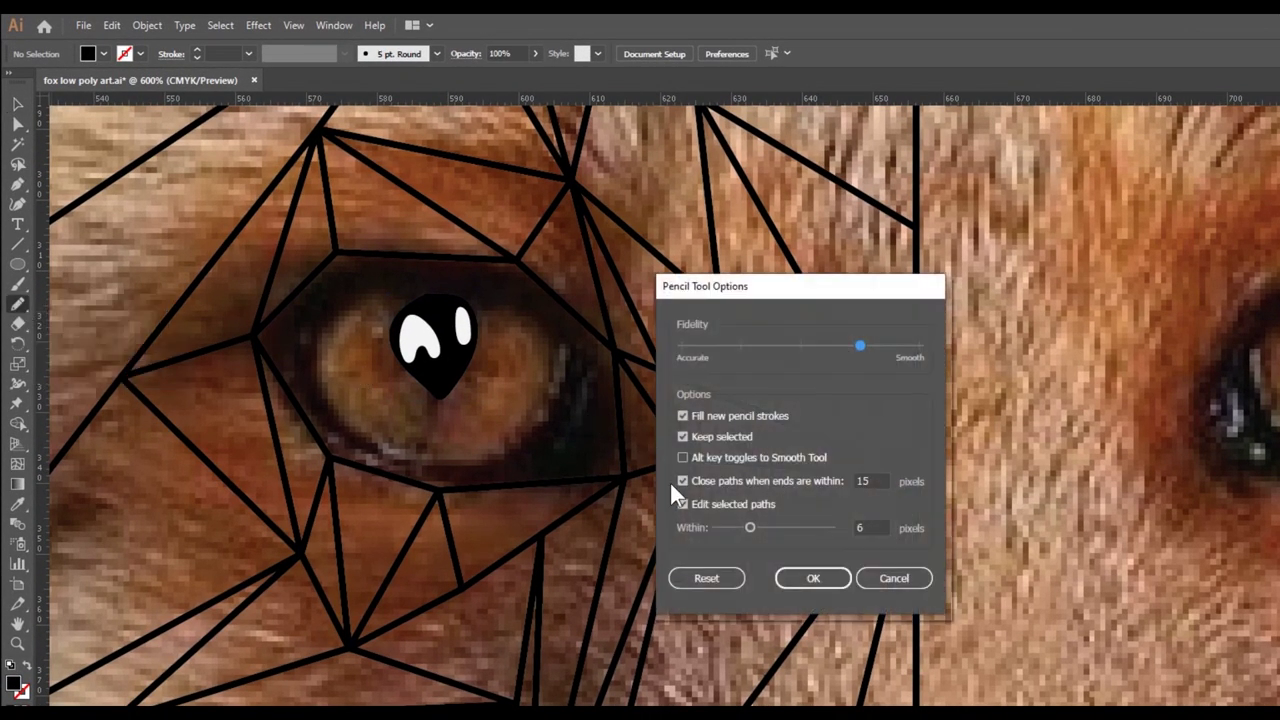
left_click(683, 416)
left_click(813, 585)
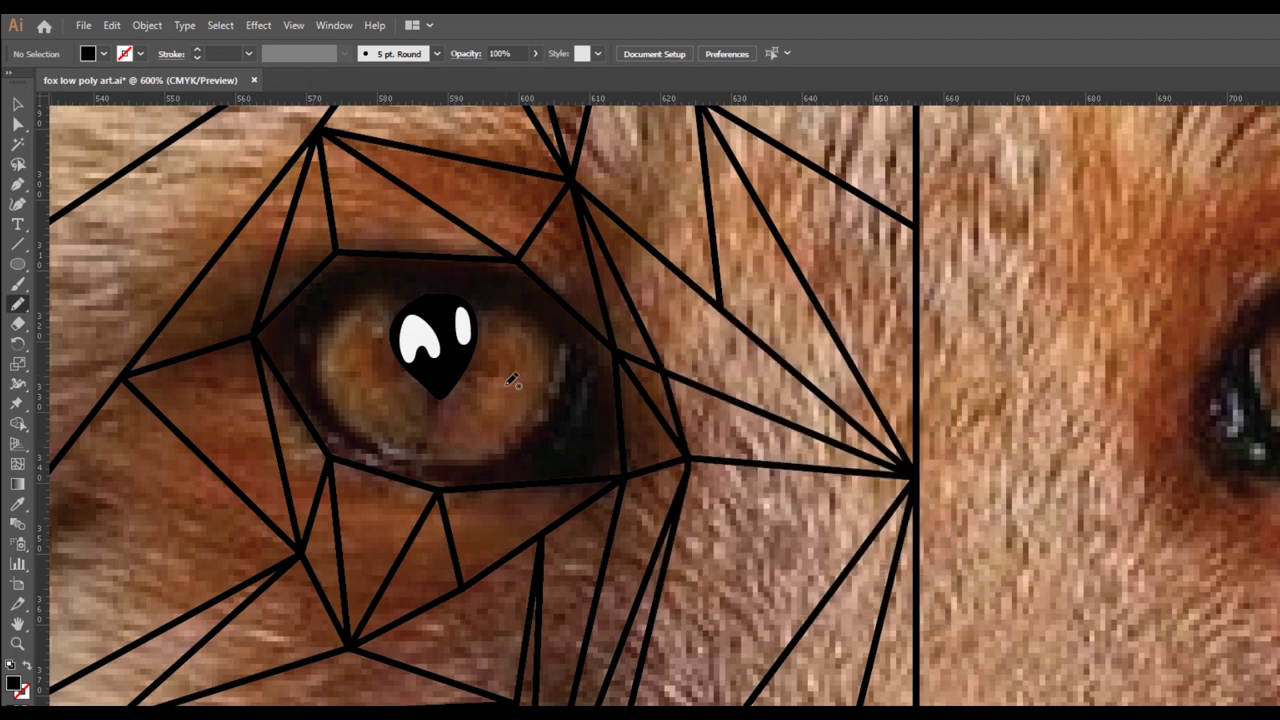
- Draw and reshape an outline across the iris, then deselect it
mouse_move(474, 432)
left_mouse_down()
mouse_move(537, 387)
mouse_move(481, 417)
left_mouse_up()
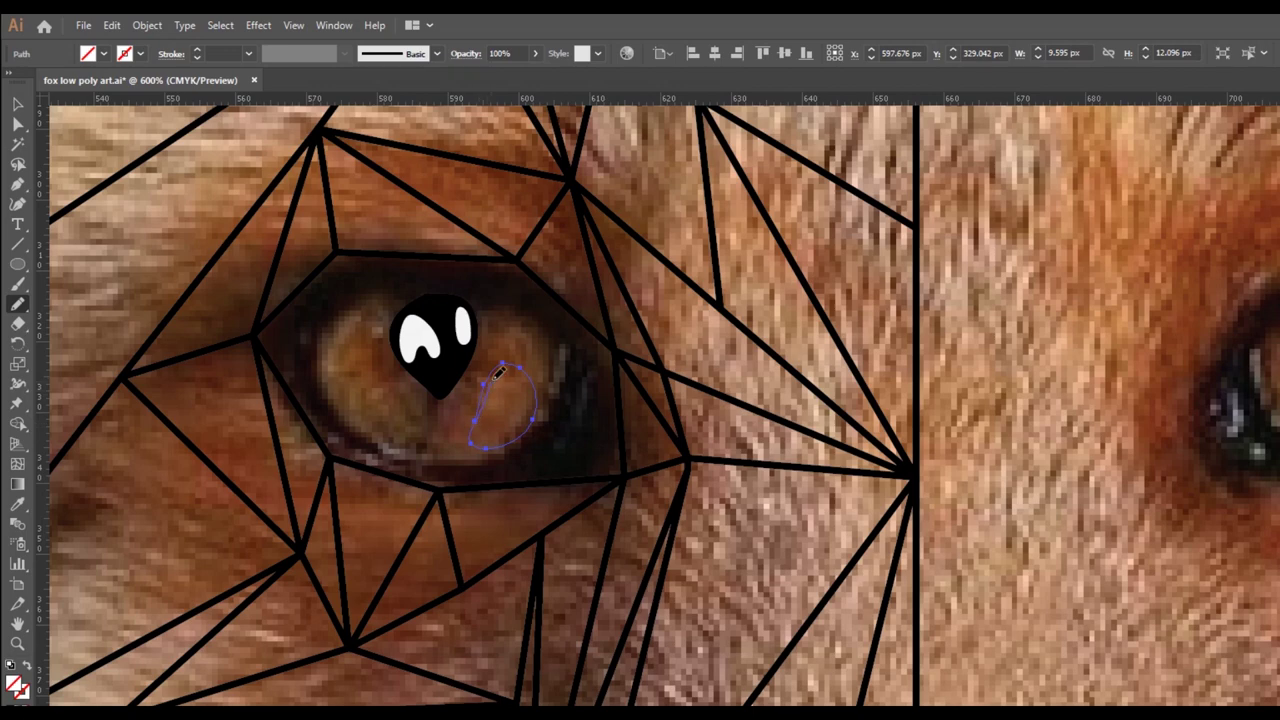
left_click_drag(530, 368, 536, 410)
left_click_drag(520, 364, 532, 364)
left_click(22, 106)
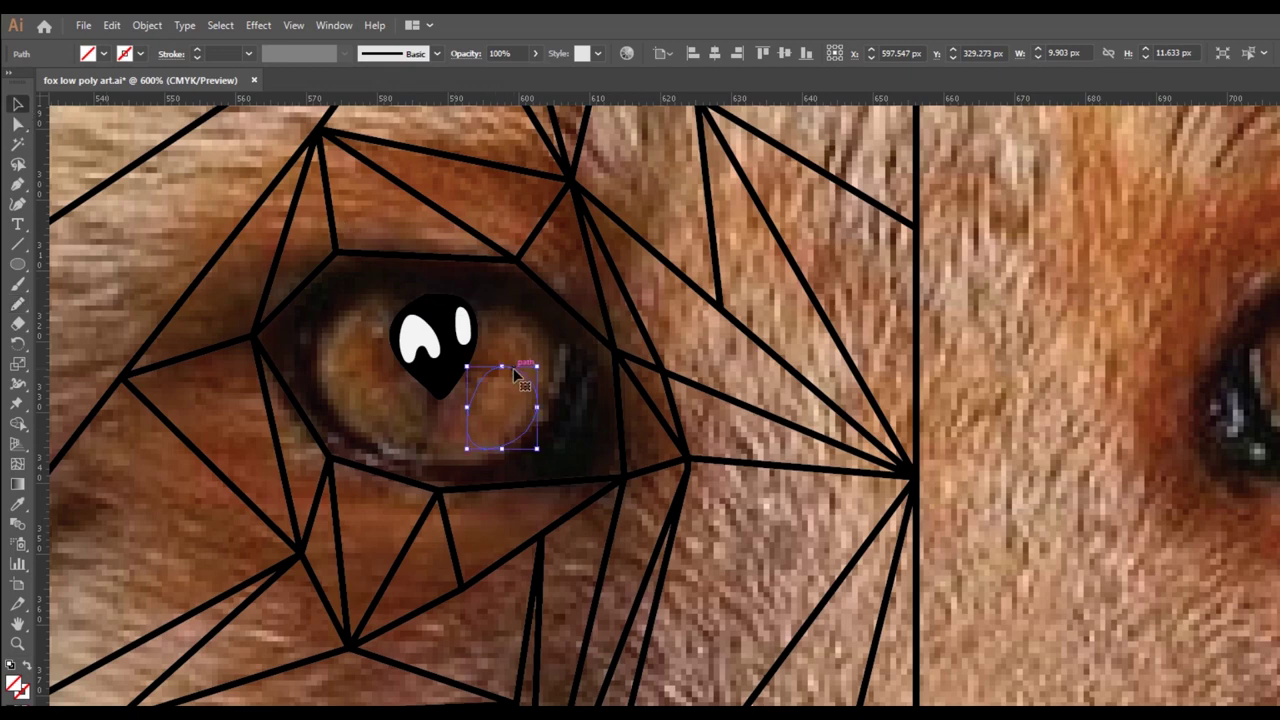
key("ctrl+shift+a")
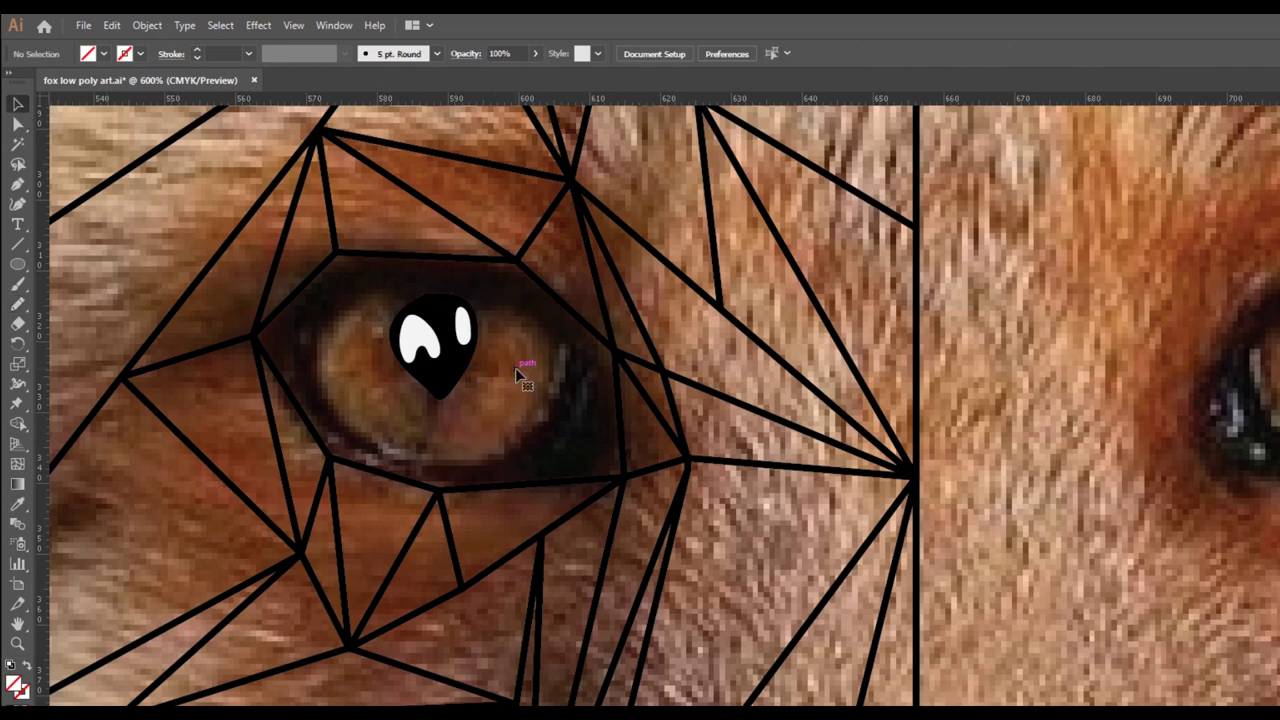
- Trace a closed iris outline down the eye's left side and fill it blue
left_click(18, 304)
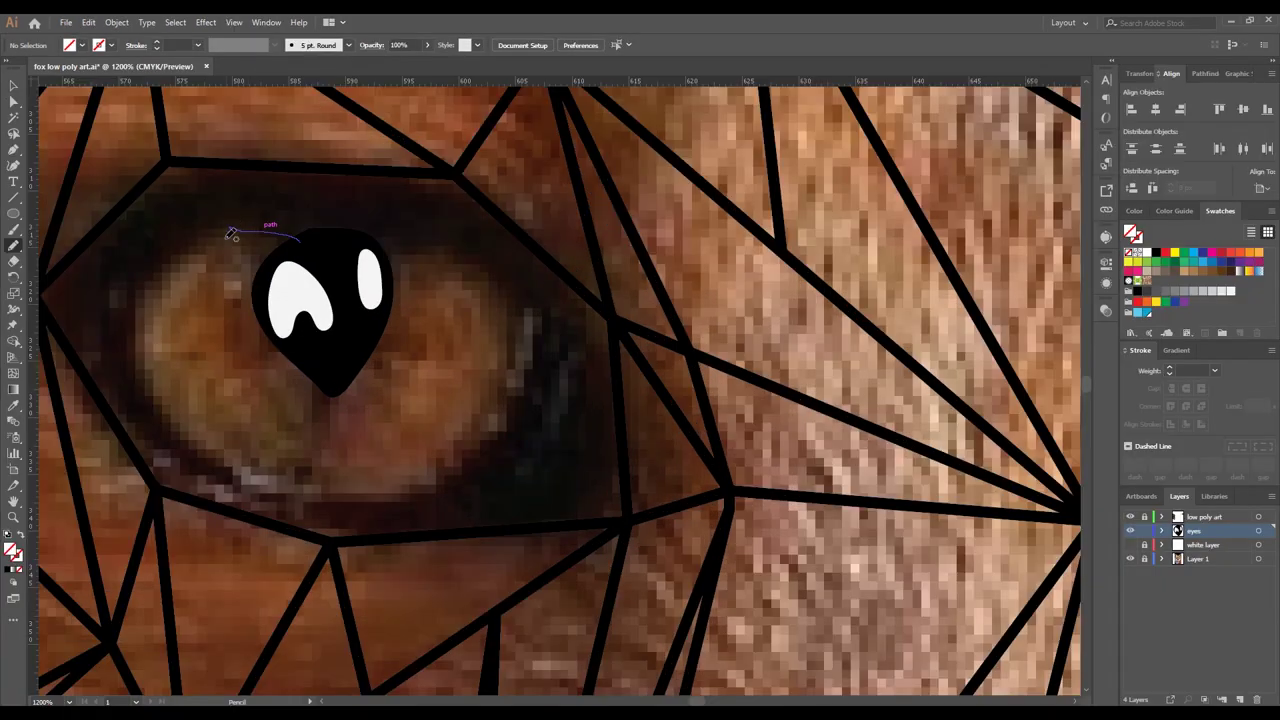
left_click_drag(229, 233, 197, 333)
left_click_drag(259, 429, 240, 236)
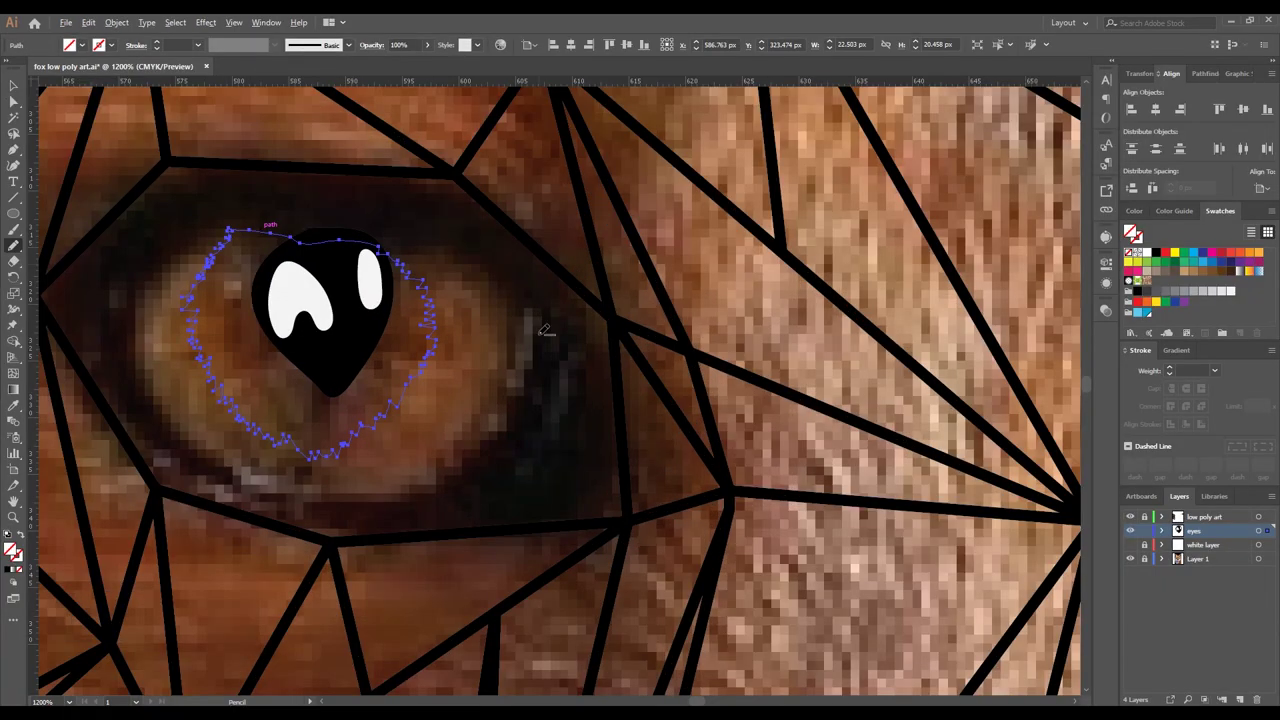
left_click(1208, 262)
right_click(423, 337)
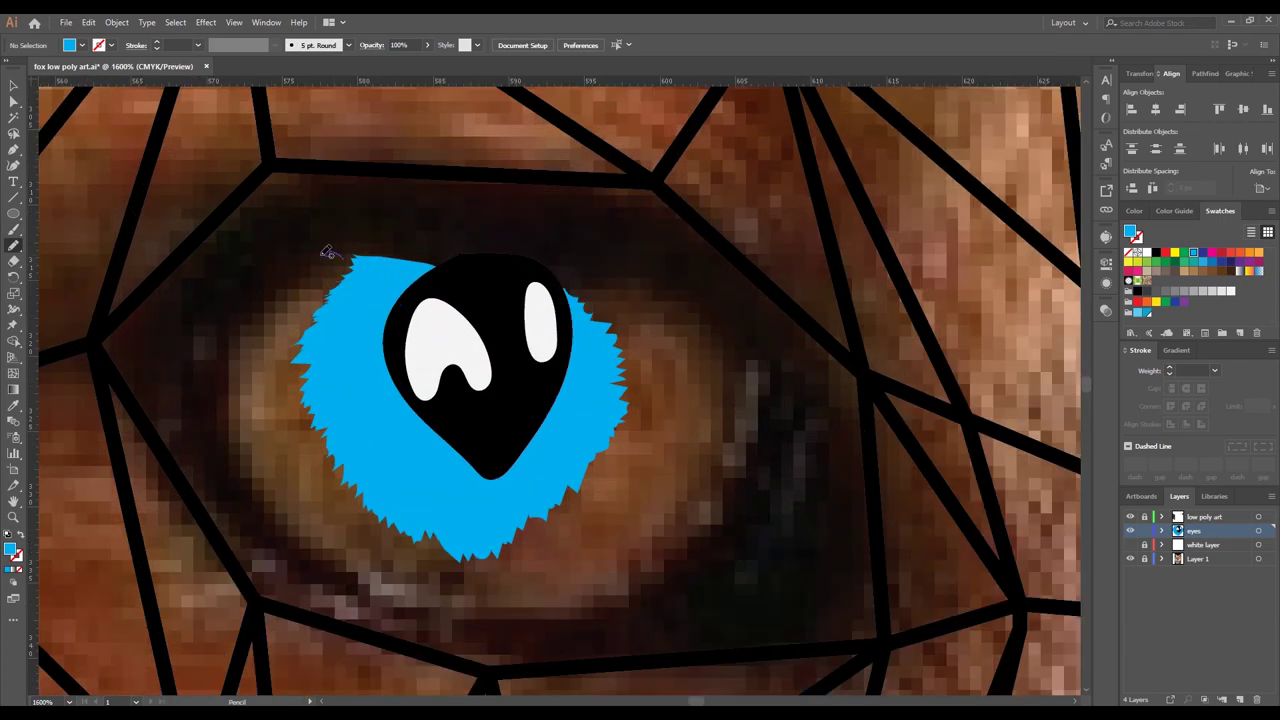
- Draw a larger furry iris, send it behind the pupil, and darken its blue
mouse_move(343, 256)
left_mouse_down()
mouse_move(268, 317)
mouse_move(232, 452)
mouse_move(462, 622)
mouse_move(728, 508)
mouse_move(735, 370)
mouse_move(364, 262)
left_mouse_up()
right_click(271, 380)
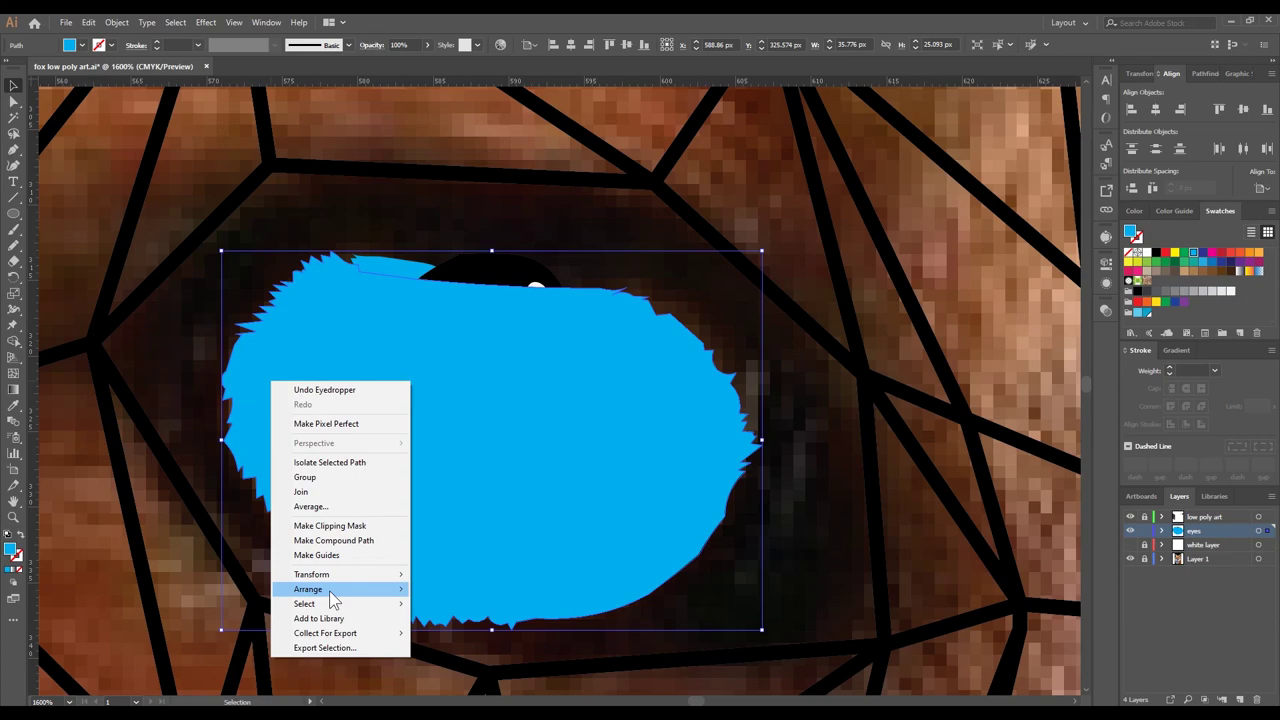
left_click(460, 640)
left_click(1136, 211)
left_click_drag(1173, 250, 1177, 252)
key("ctrl+shift+a")
- Draw a shape around the bottom and right of the iris
key("ctrl+minus")
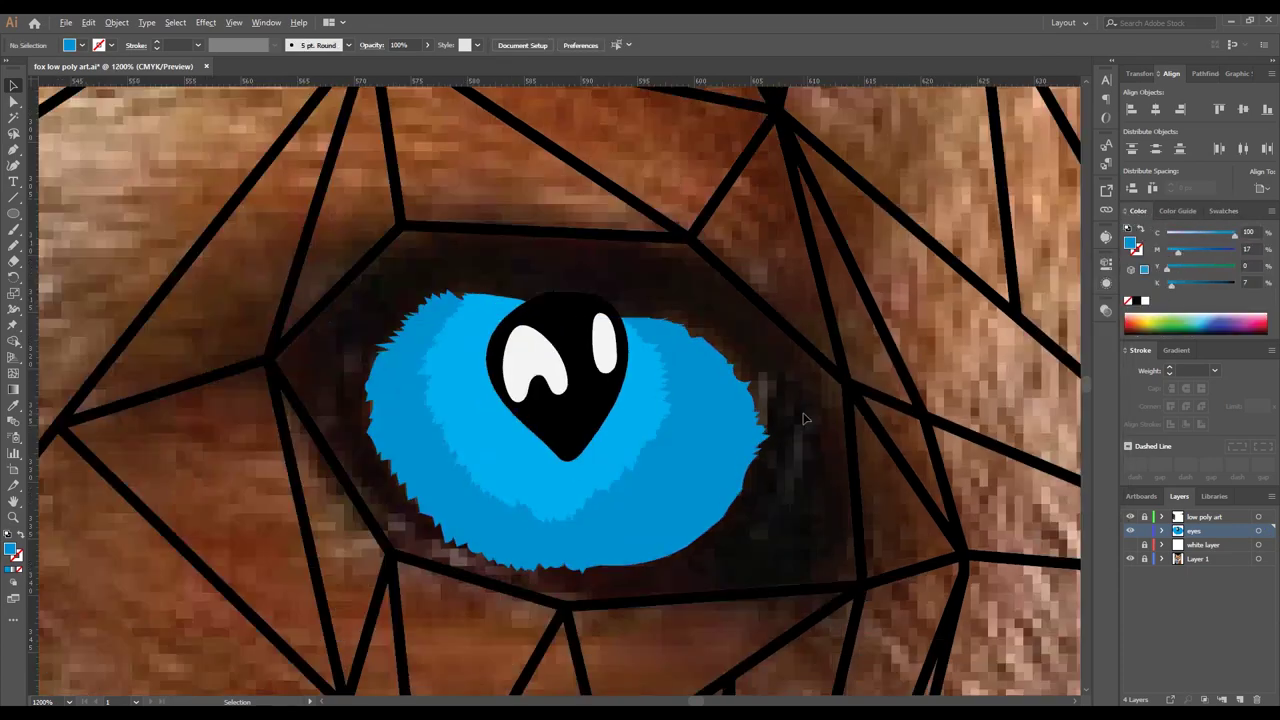
key("n")
mouse_move(330, 367)
left_mouse_down()
mouse_move(485, 203)
mouse_move(125, 318)
left_mouse_up()
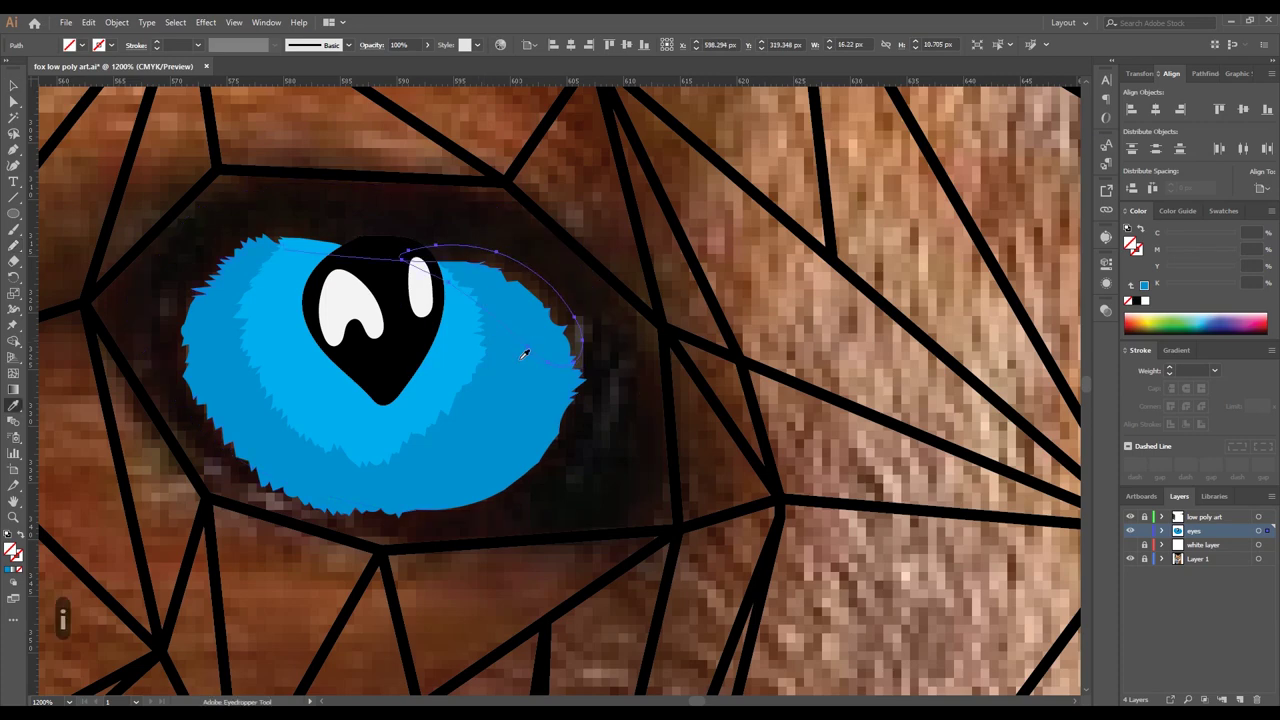
- Darken the new shape and outline a dark teal socket around the iris
right_click(538, 303)
left_click_drag(1171, 284, 1188, 287)
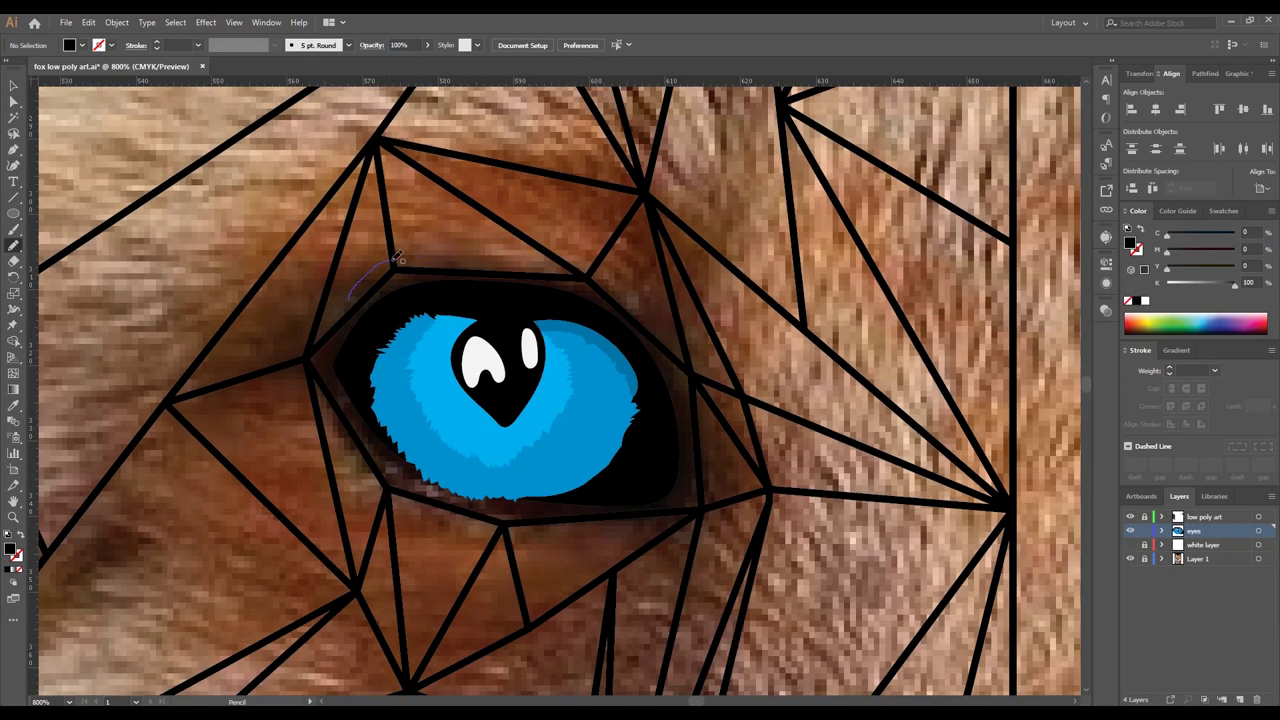
left_click_drag(397, 258, 345, 300)
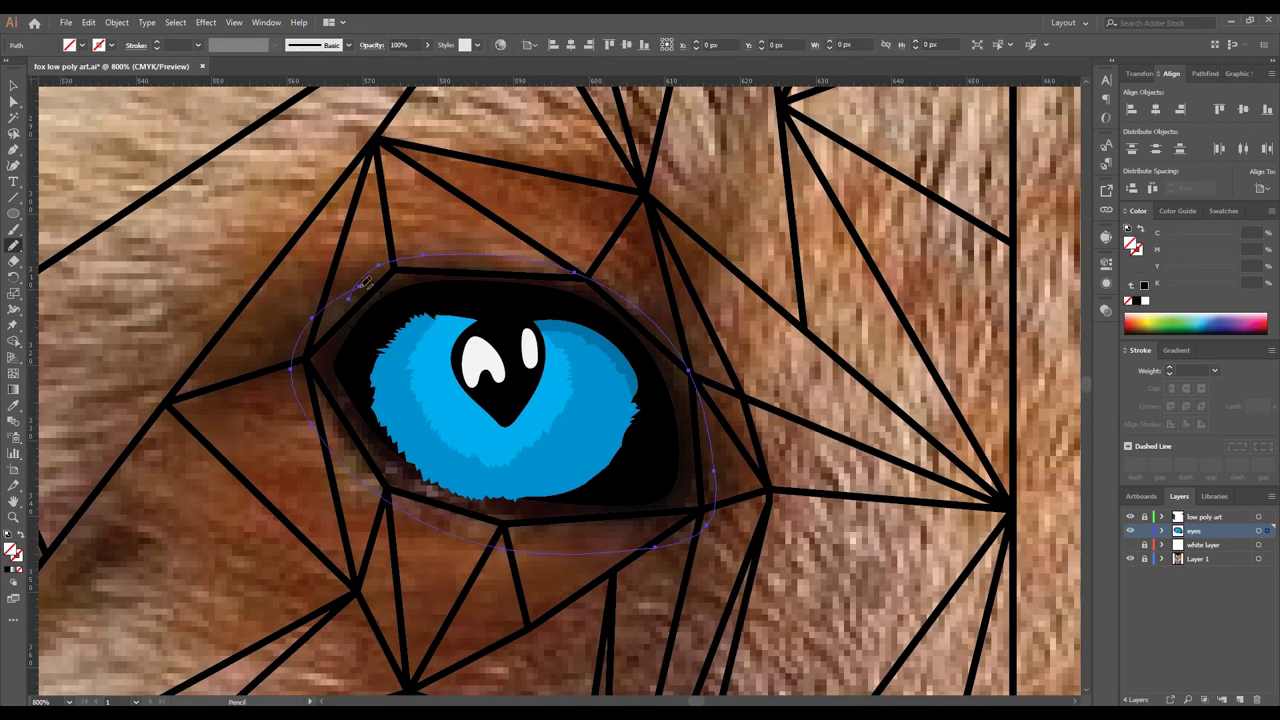
key("v")
left_click(1200, 331)
right_click(366, 335)
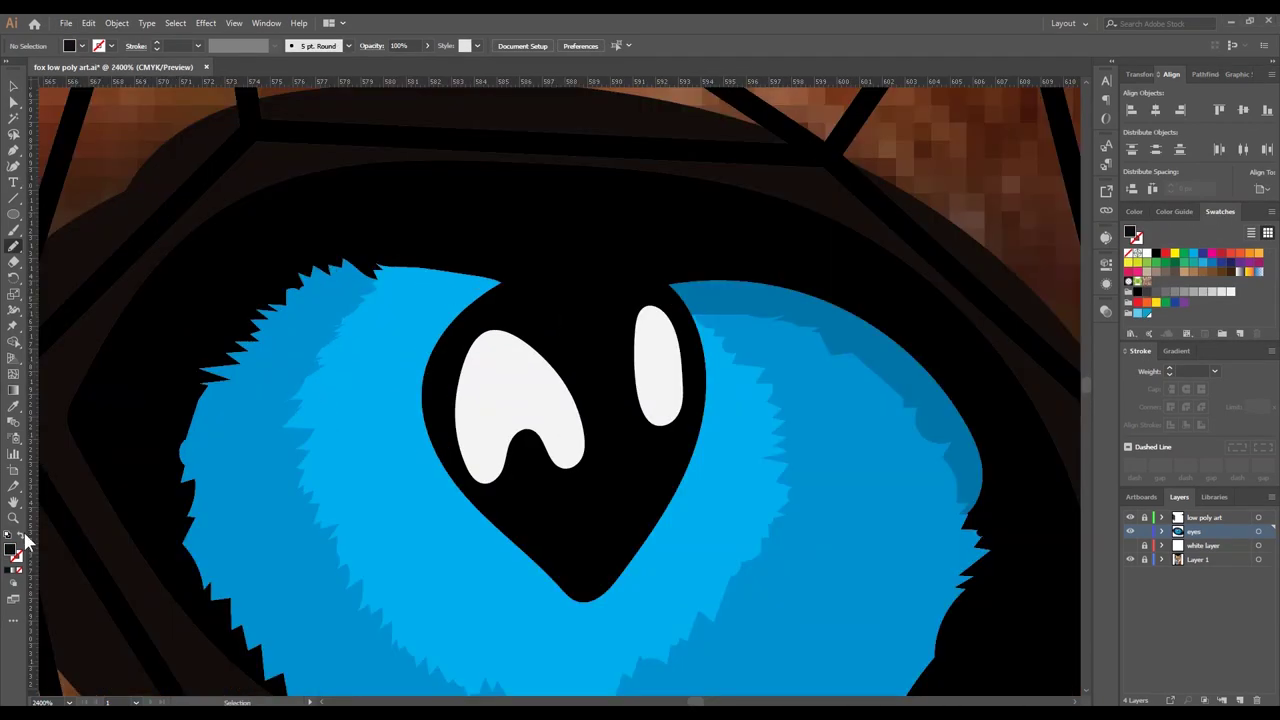
left_click(23, 538)
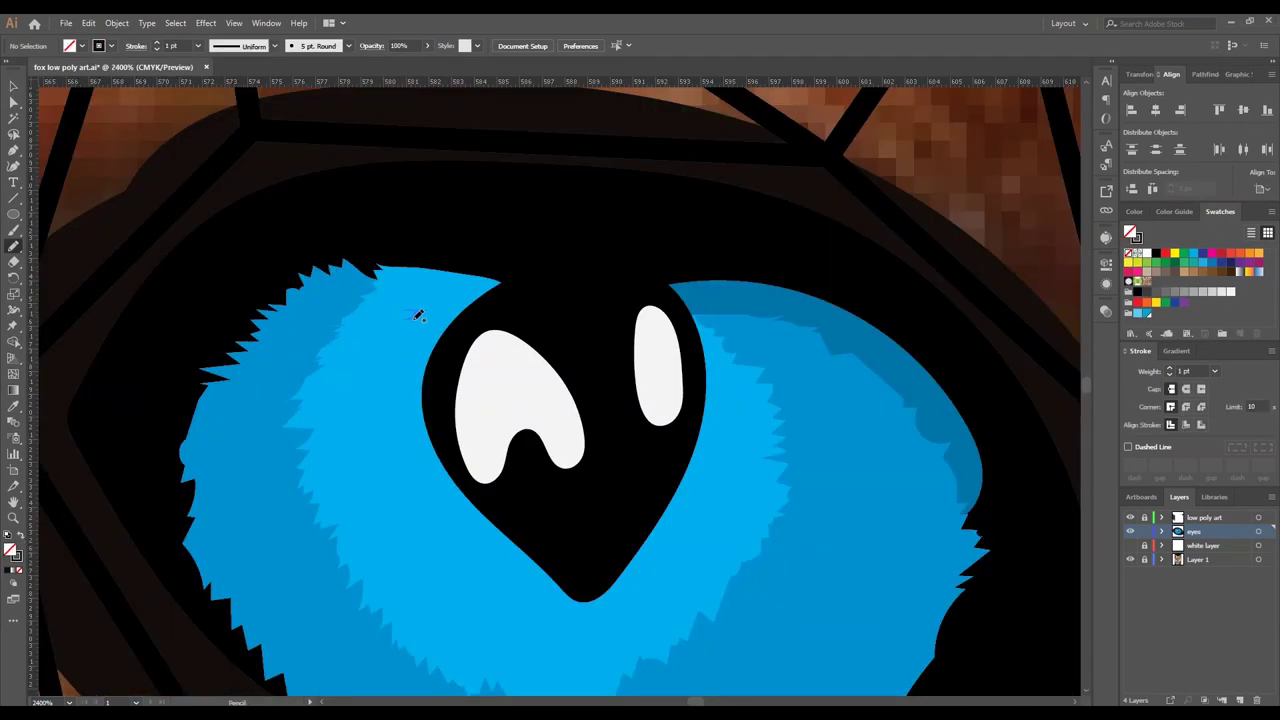
- Draw light blue highlight streaks on the upper iris and beside the pupil
left_click_drag(412, 305, 412, 307)
key("v")
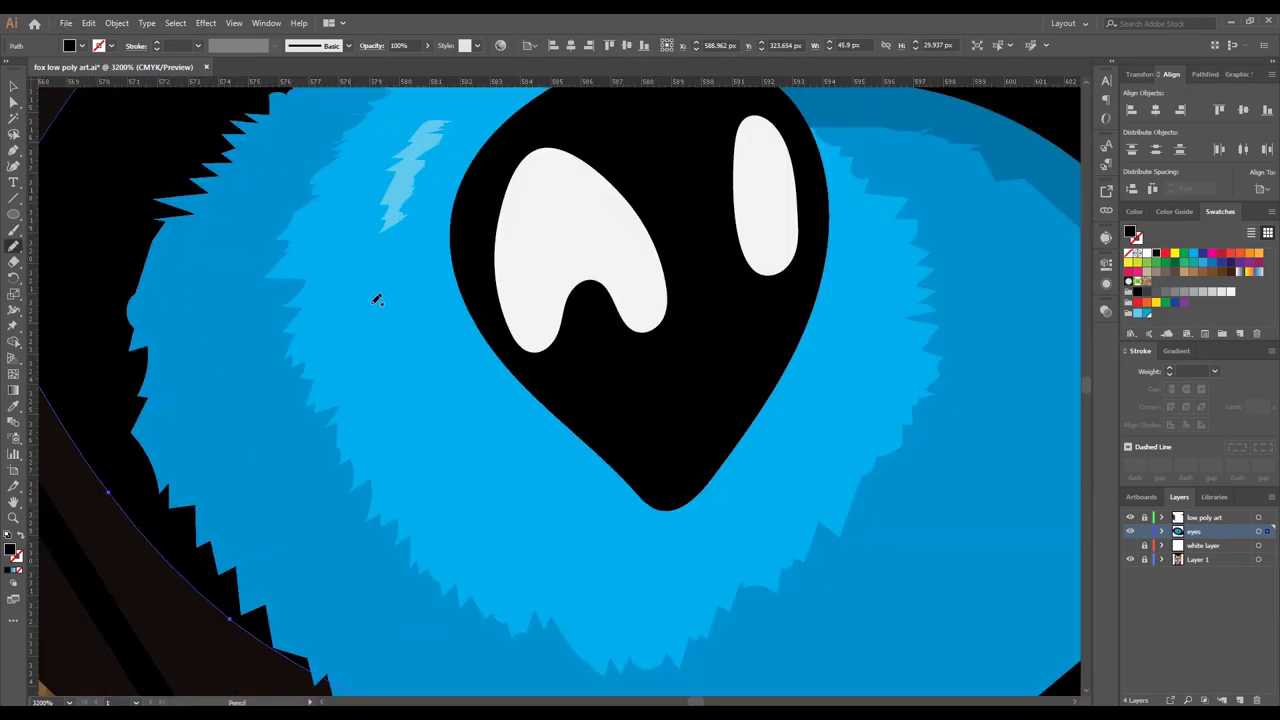
left_click_drag(373, 298, 374, 301)
scroll(586, 537, "right", 2)
left_click_drag(748, 215, 748, 220)
scroll(615, 390, "down", 2)
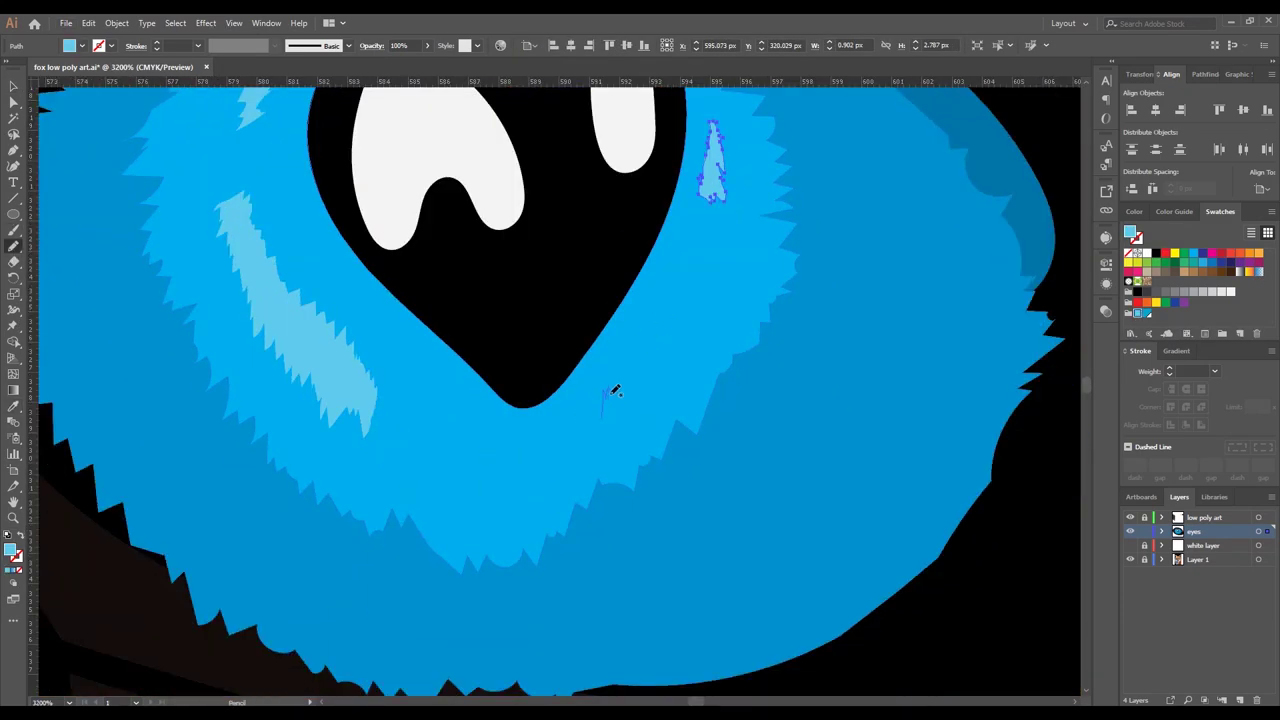
left_click_drag(615, 390, 677, 349)
scroll(640, 400, "down", 3, "alt")
scroll(640, 400, "down", 3, "alt")
scroll(264, 236, "up", 5, "alt")
- Add thin highlight streaks along the iris's upper-left fur and right side
key("p")
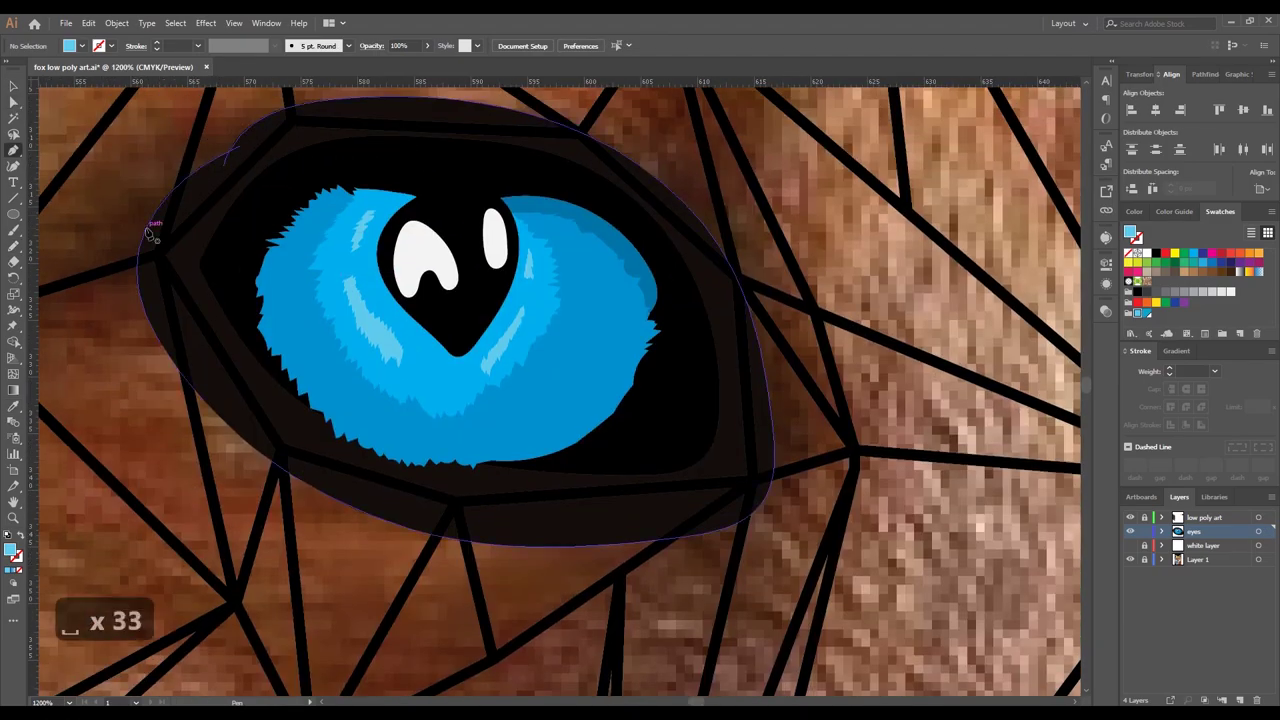
scroll(316, 181, "up", 4, "alt")
key("n")
left_click_drag(319, 181, 320, 182)
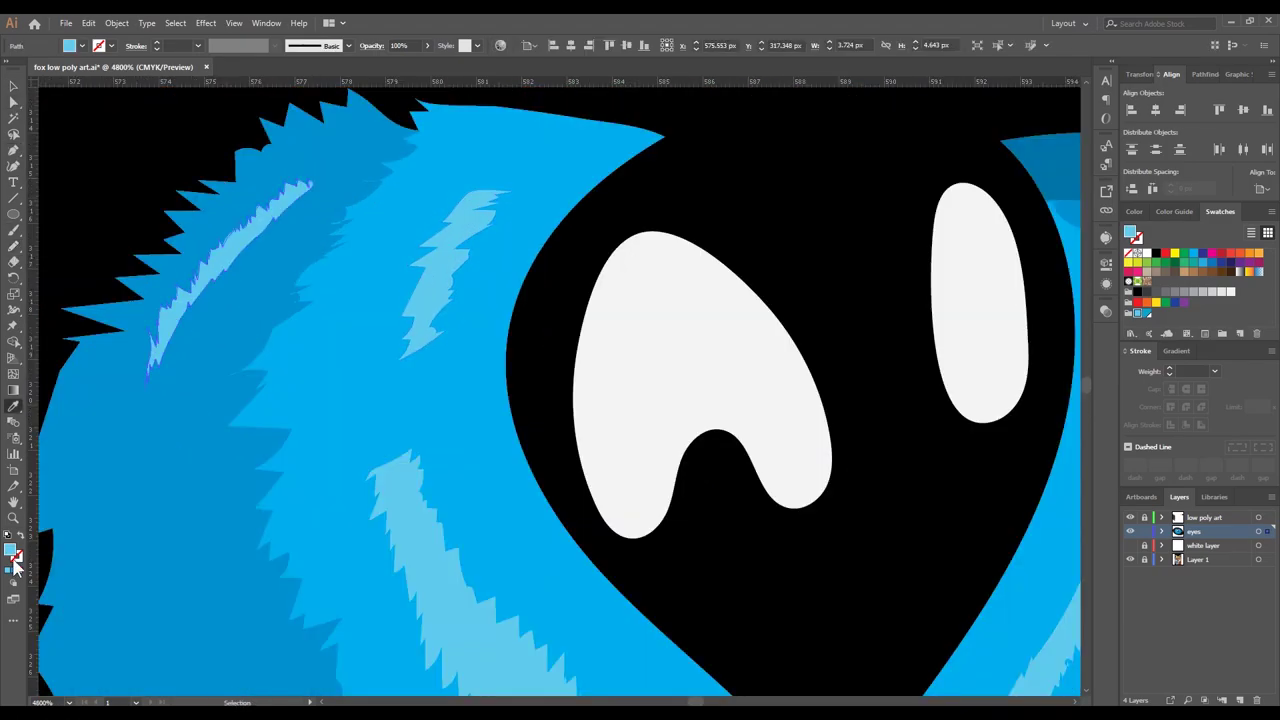
scroll(319, 181, "down", 5, "alt")
scroll(458, 304, "up", 3, "alt")
scroll(458, 304, "up", 1, "alt")
left_click_drag(475, 249, 458, 304)
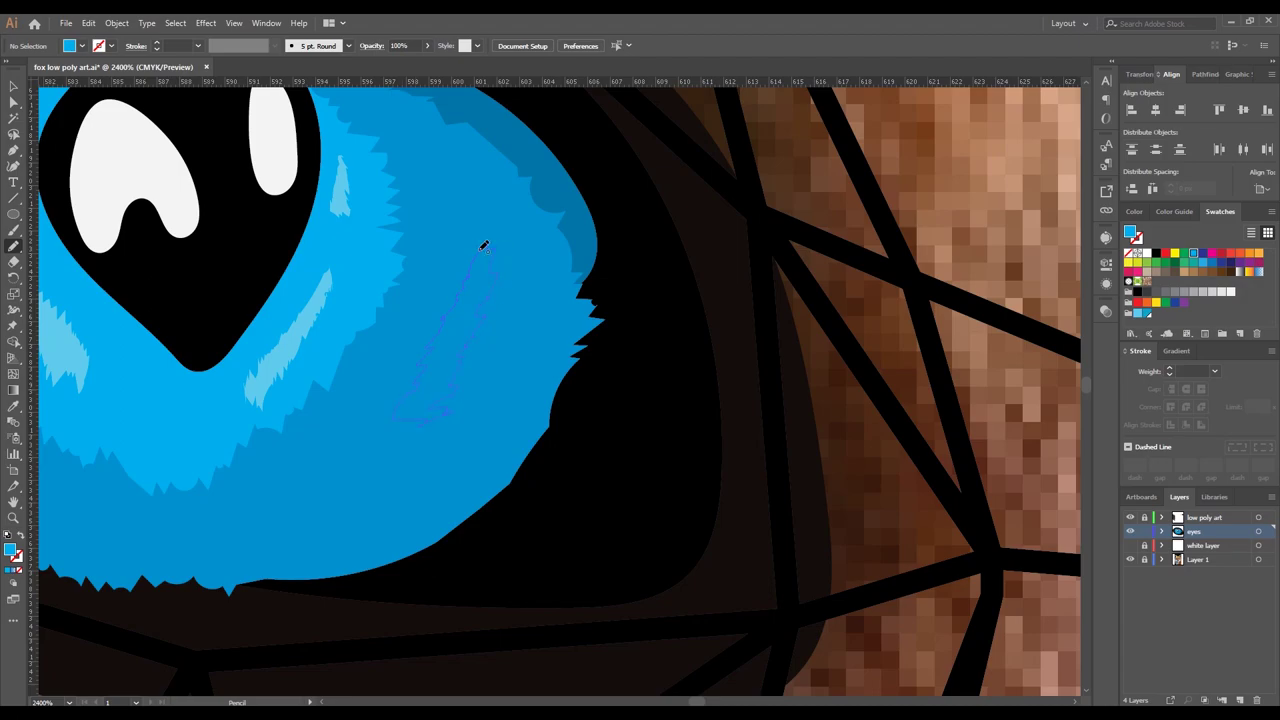
scroll(484, 245, "down", 3, "alt")
scroll(408, 291, "down", 3, "alt")
scroll(408, 291, "down", 3, "alt")
scroll(793, 442, "down", 2, "alt")
key("v")
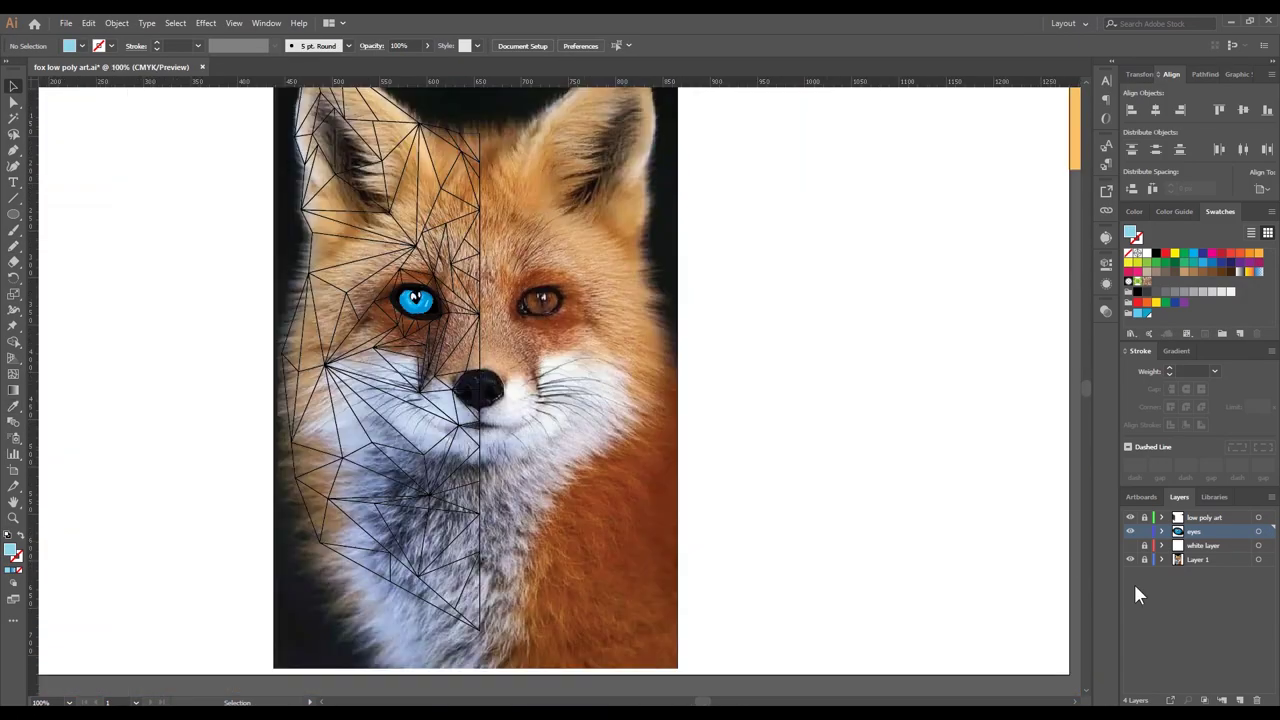
- Lock the eyes layer, then unlock 'low poly art' and make it active
left_click(1131, 532)
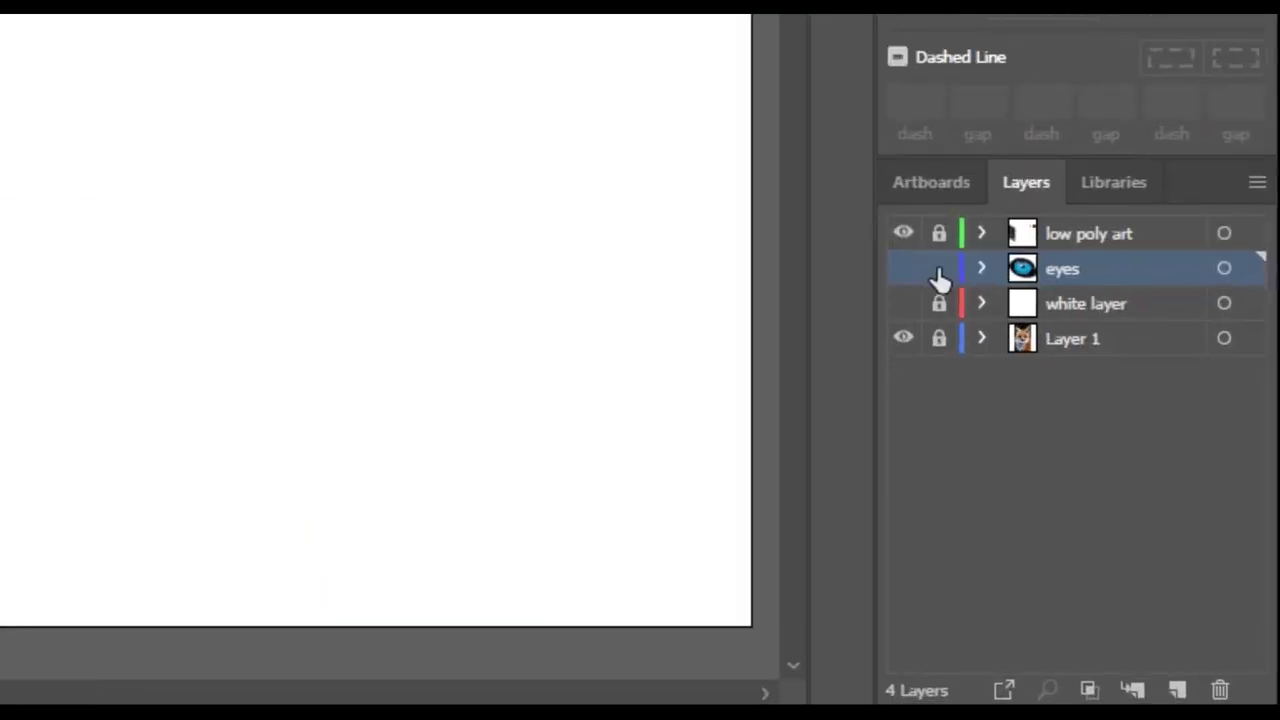
left_click(940, 270)
left_click(940, 234)
left_click(1043, 236)
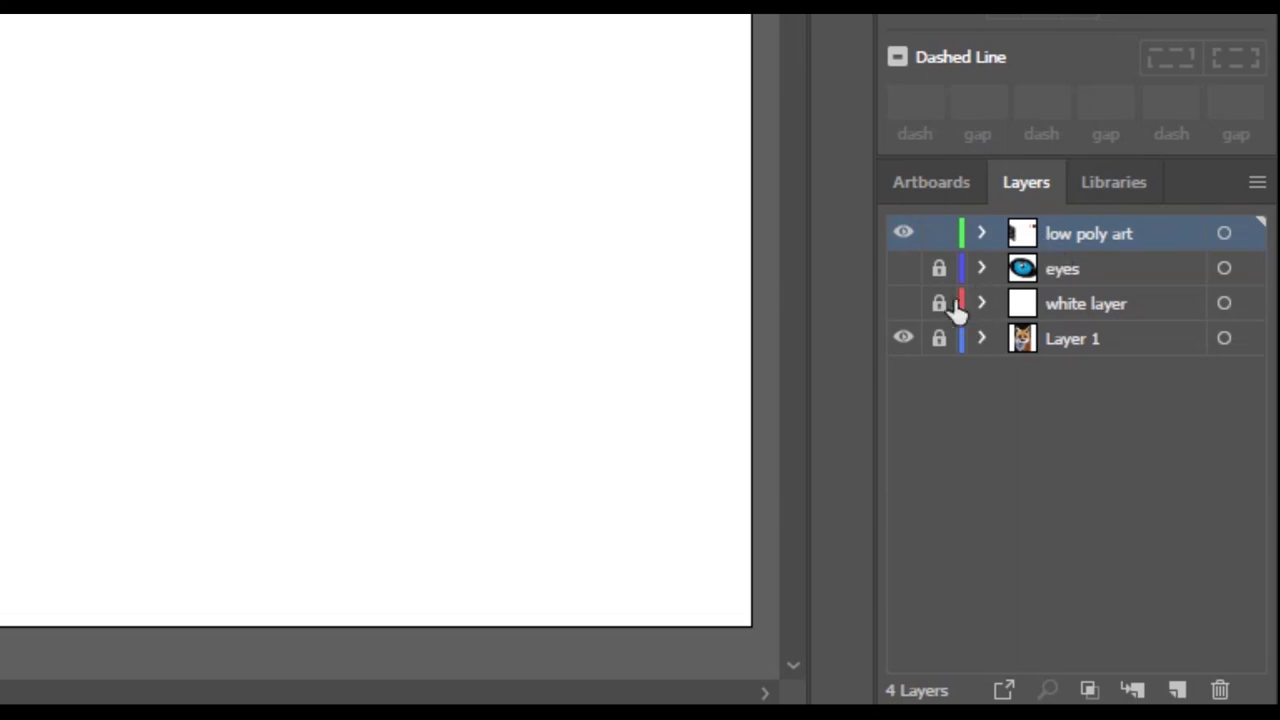
left_click(903, 303)
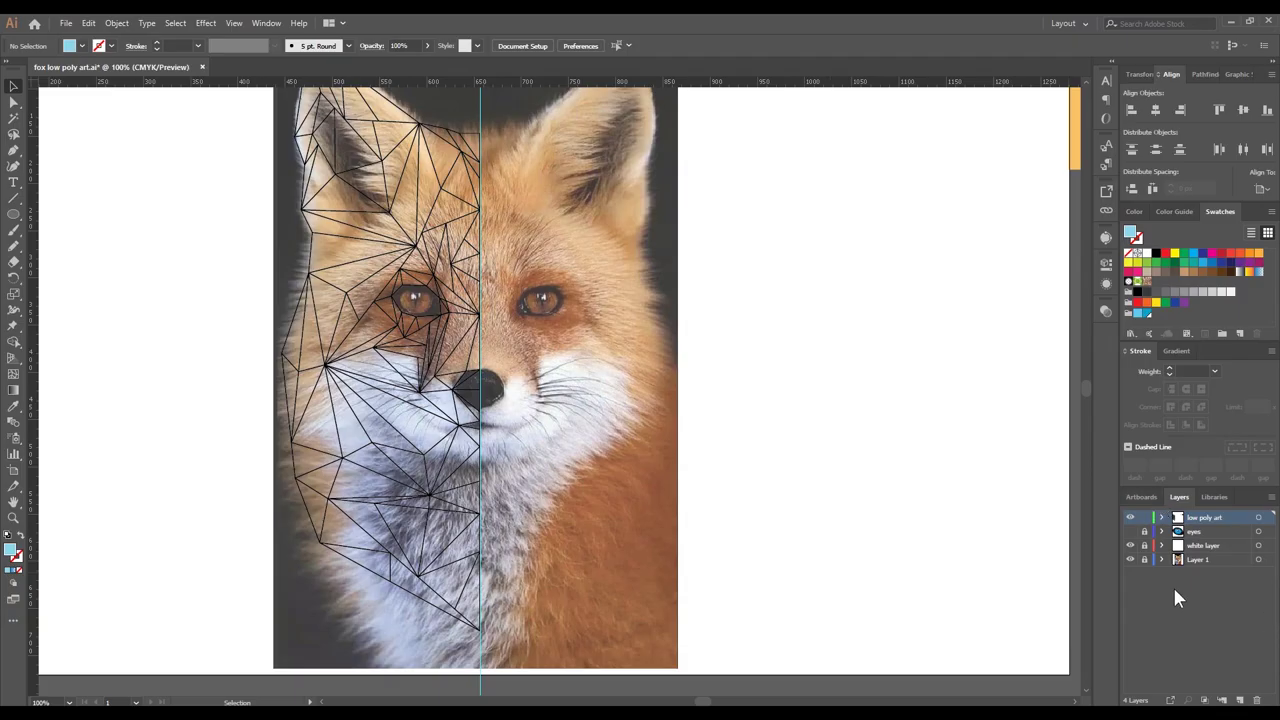
left_click(1131, 545)
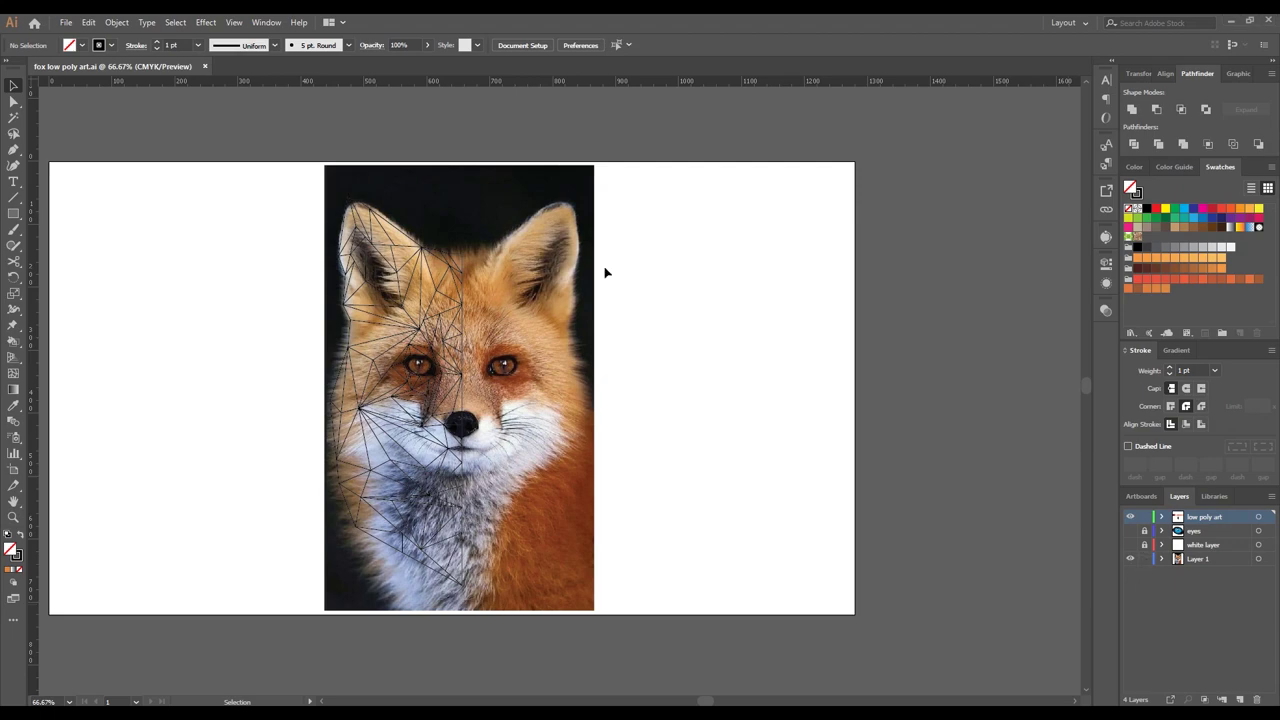
- Move the fox photo right of the outline and show the eyes layer again
left_click_drag(526, 320, 838, 321)
left_click(503, 376)
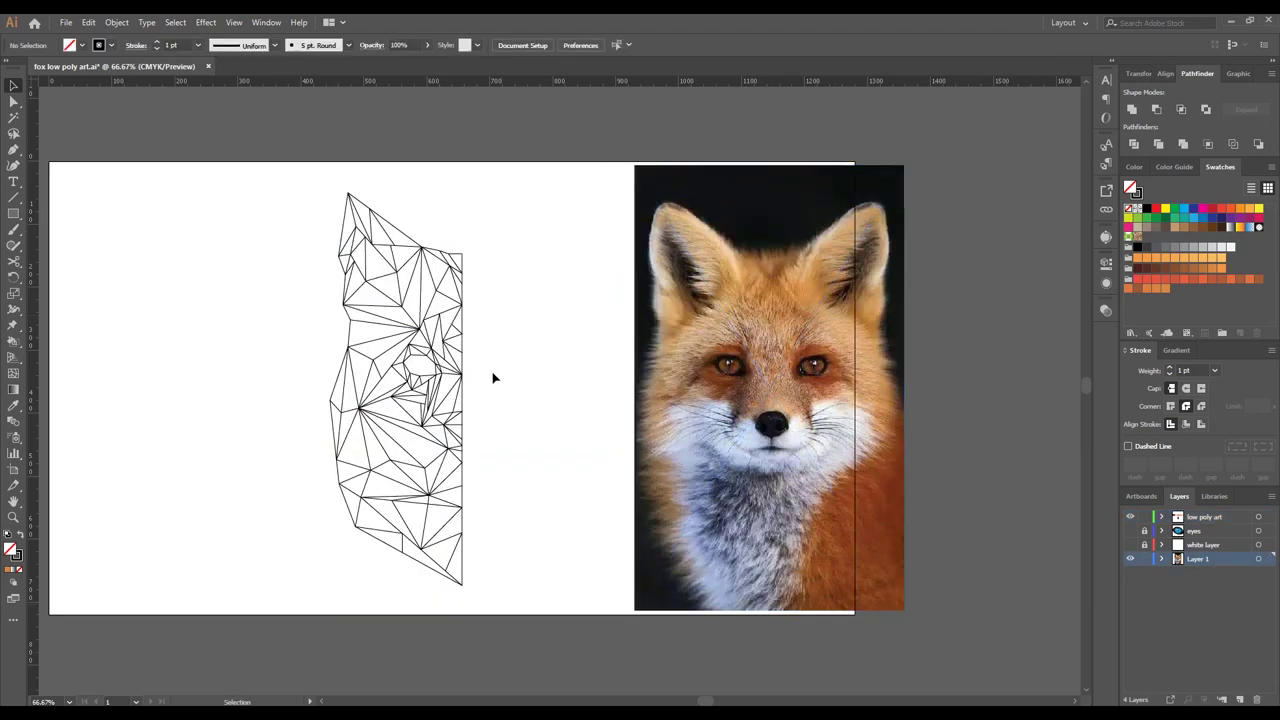
left_click(1131, 531)
key("ctrl+minus")
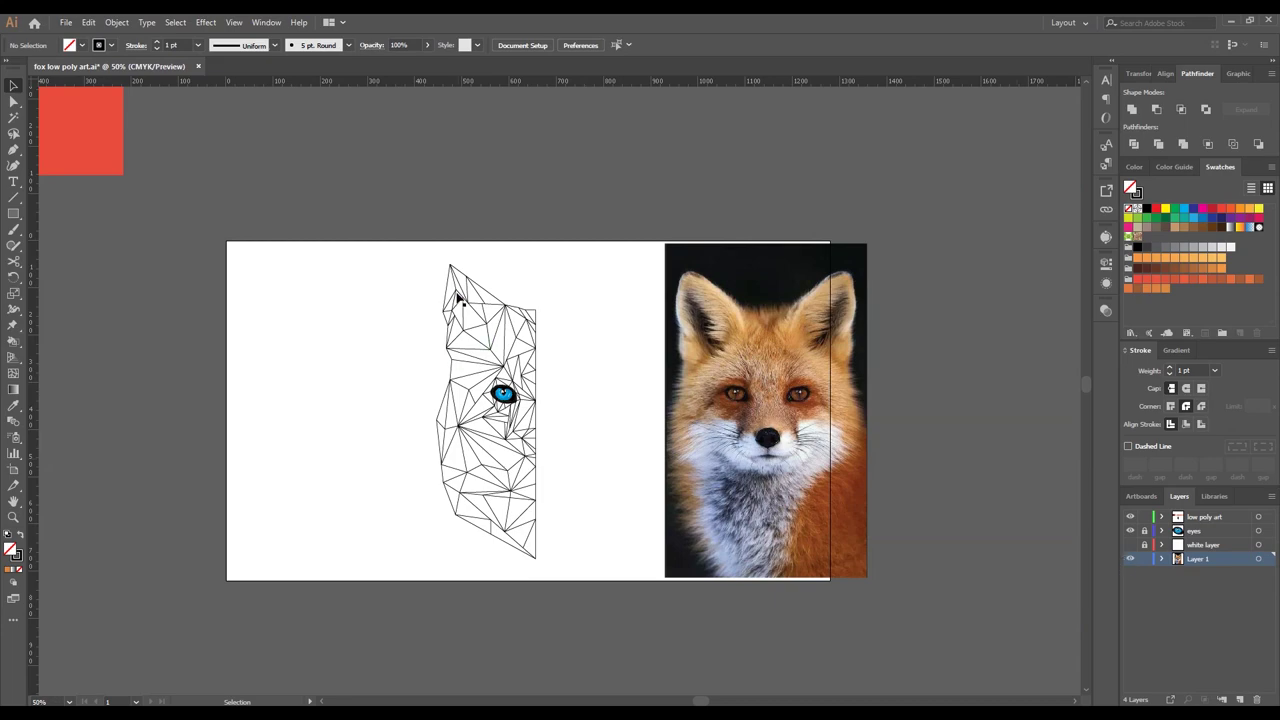
- Select the whole low-poly wireframe and switch to the Live Paint Bucket
left_click_drag(407, 243, 605, 580)
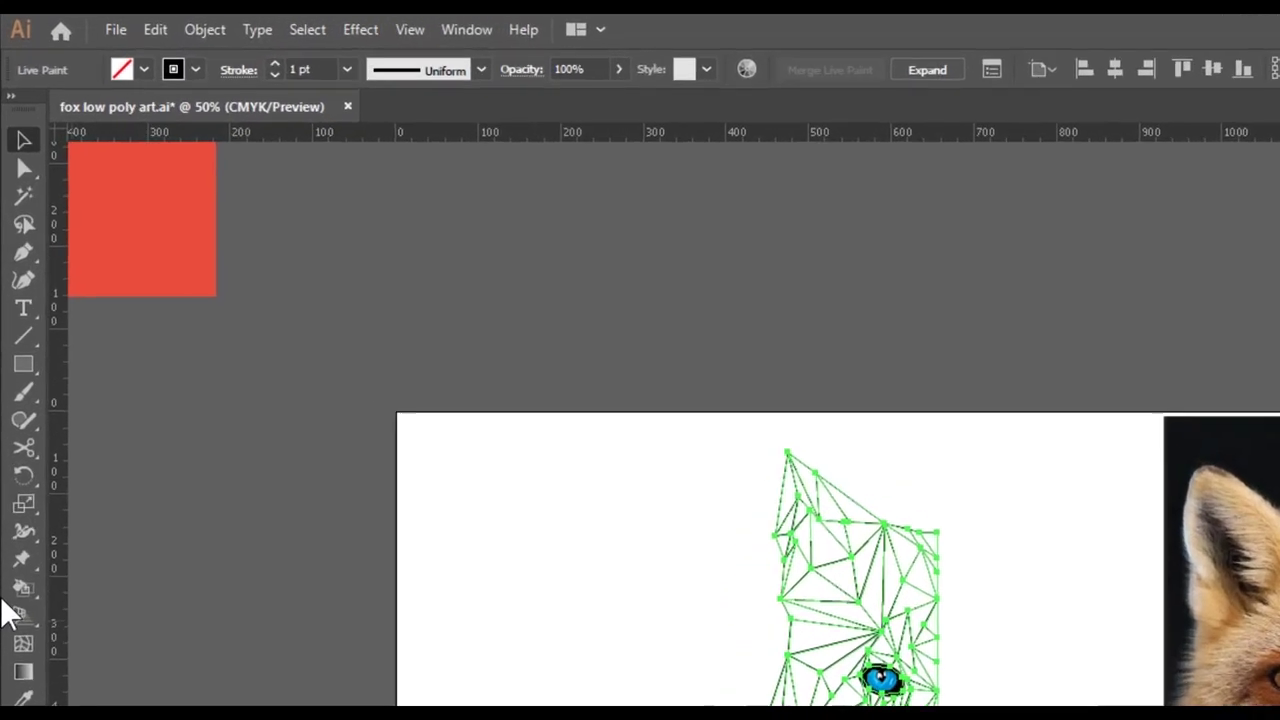
left_click_drag(14, 344, 83, 343)
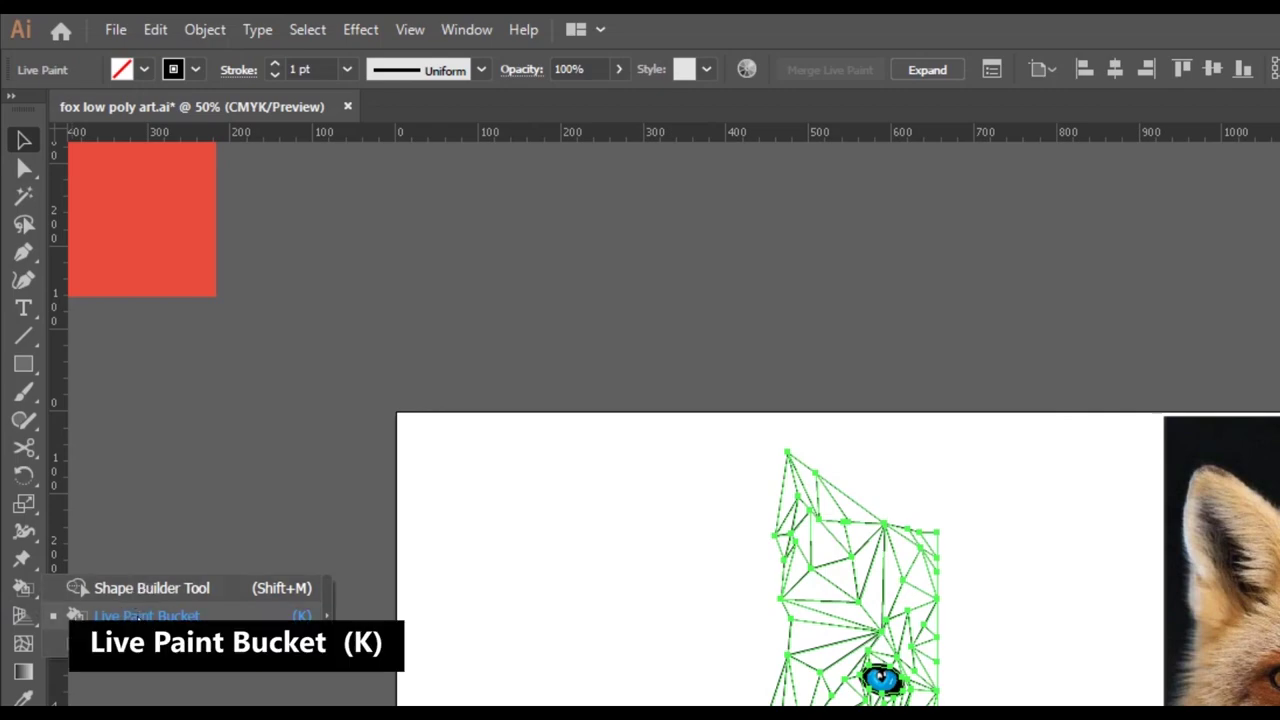
left_click(140, 616)
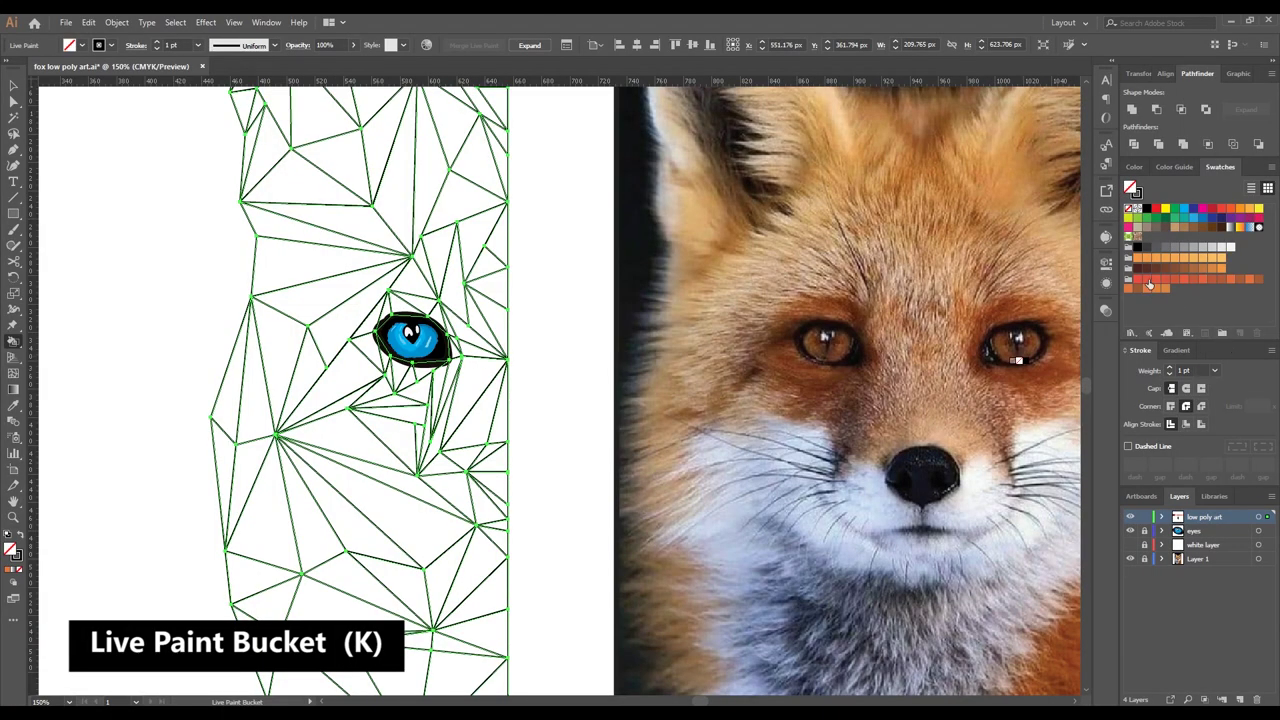
- Paint the triangle above the eye red, then recolour it orange
left_click(1138, 281)
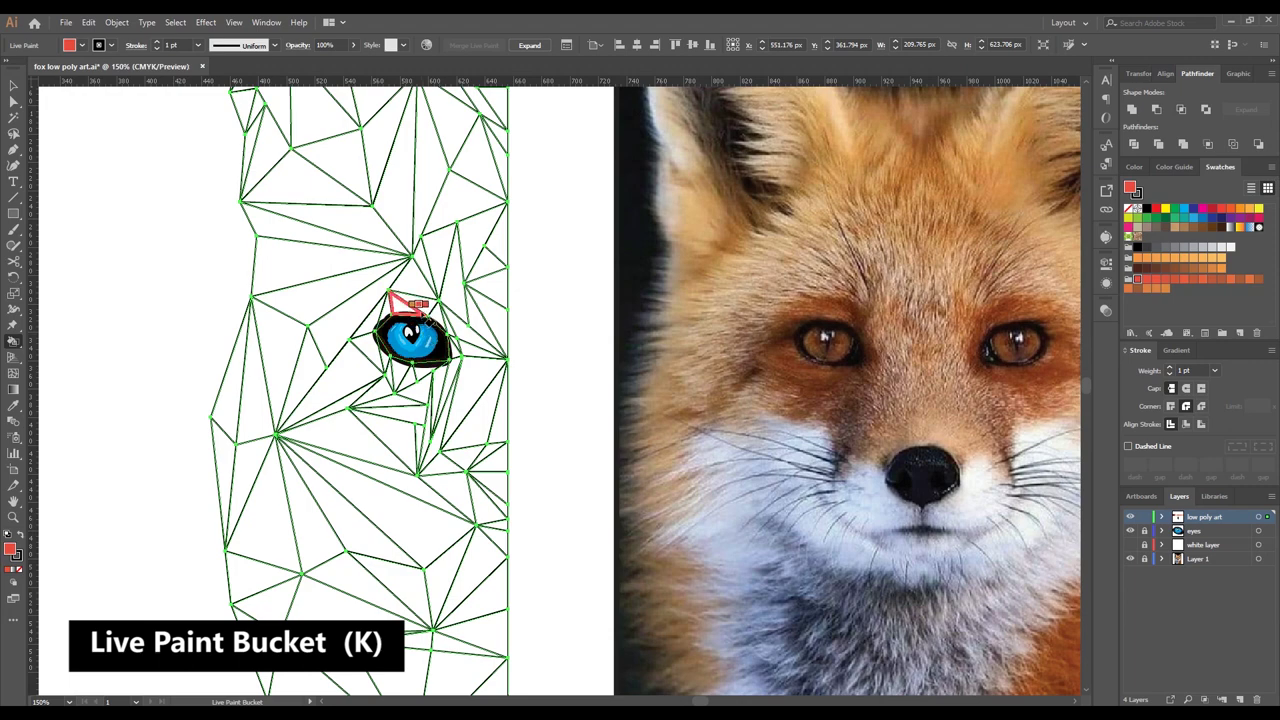
left_click(420, 303)
left_click(1147, 280)
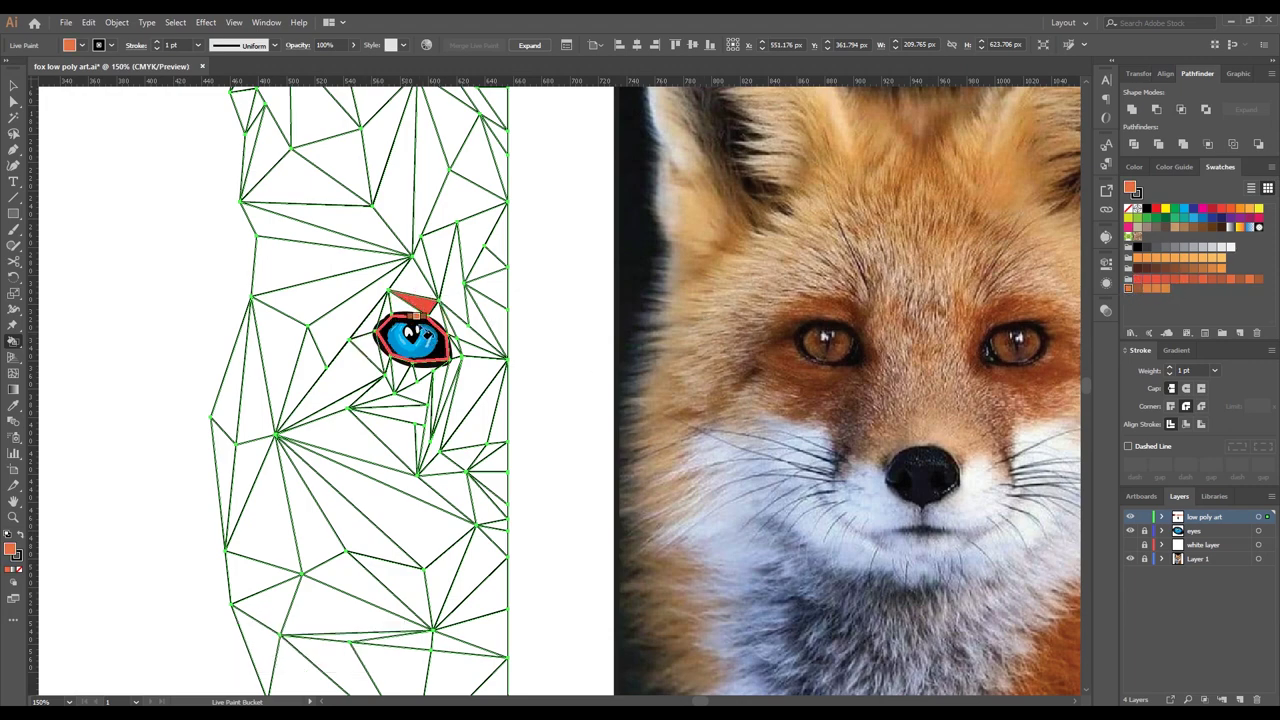
left_click(410, 300)
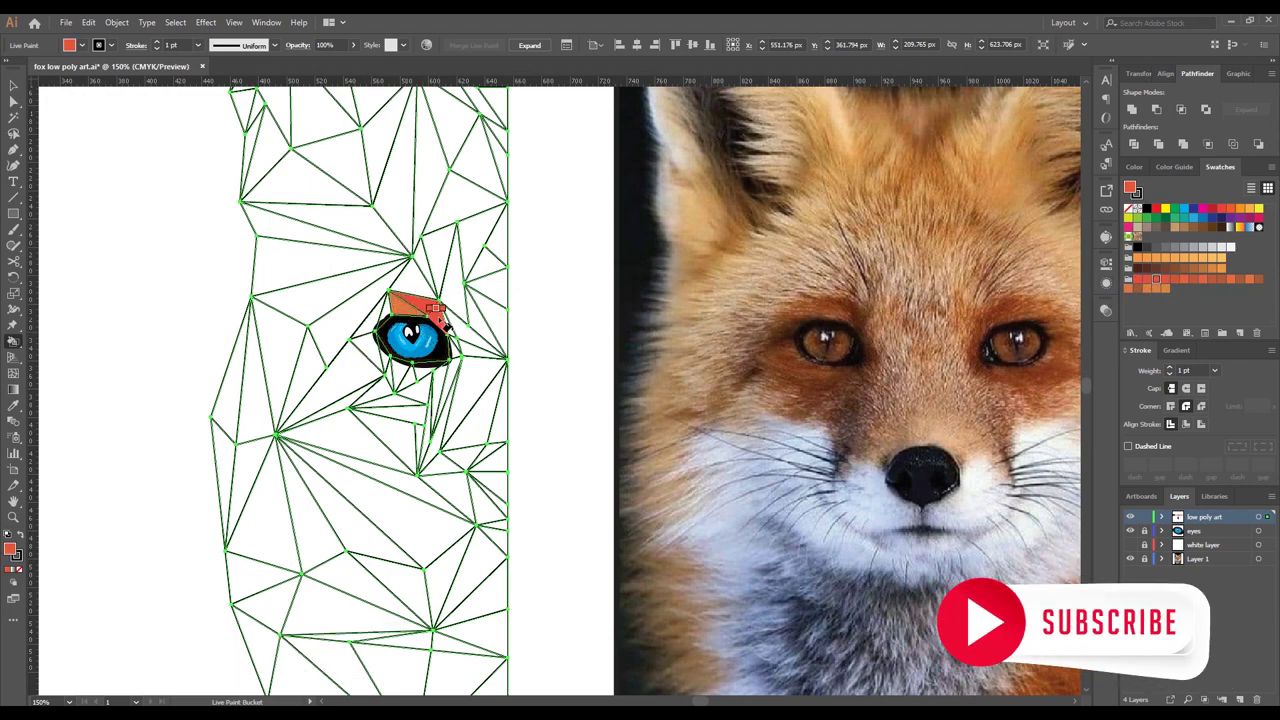
left_click(1147, 288)
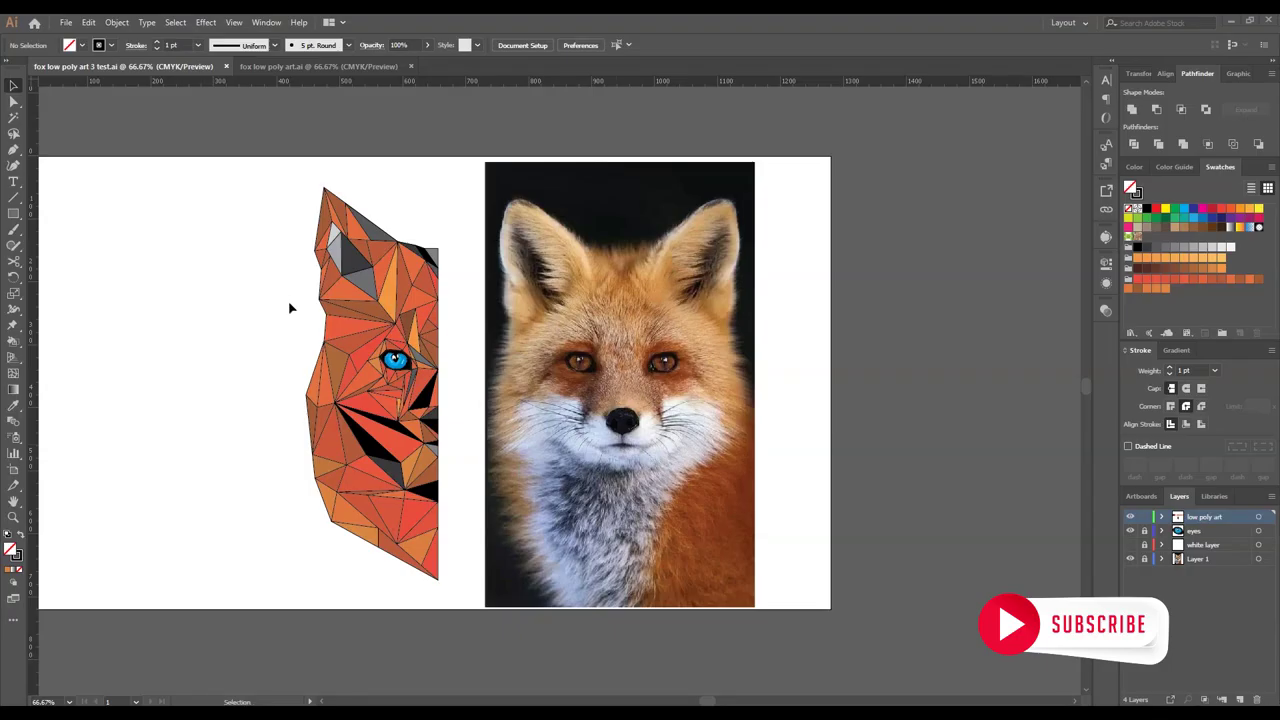
- Select the whole low-poly fox and expand its live paint into regular shapes
scroll(425, 320, "up", 3)
scroll(425, 320, "up", 2)
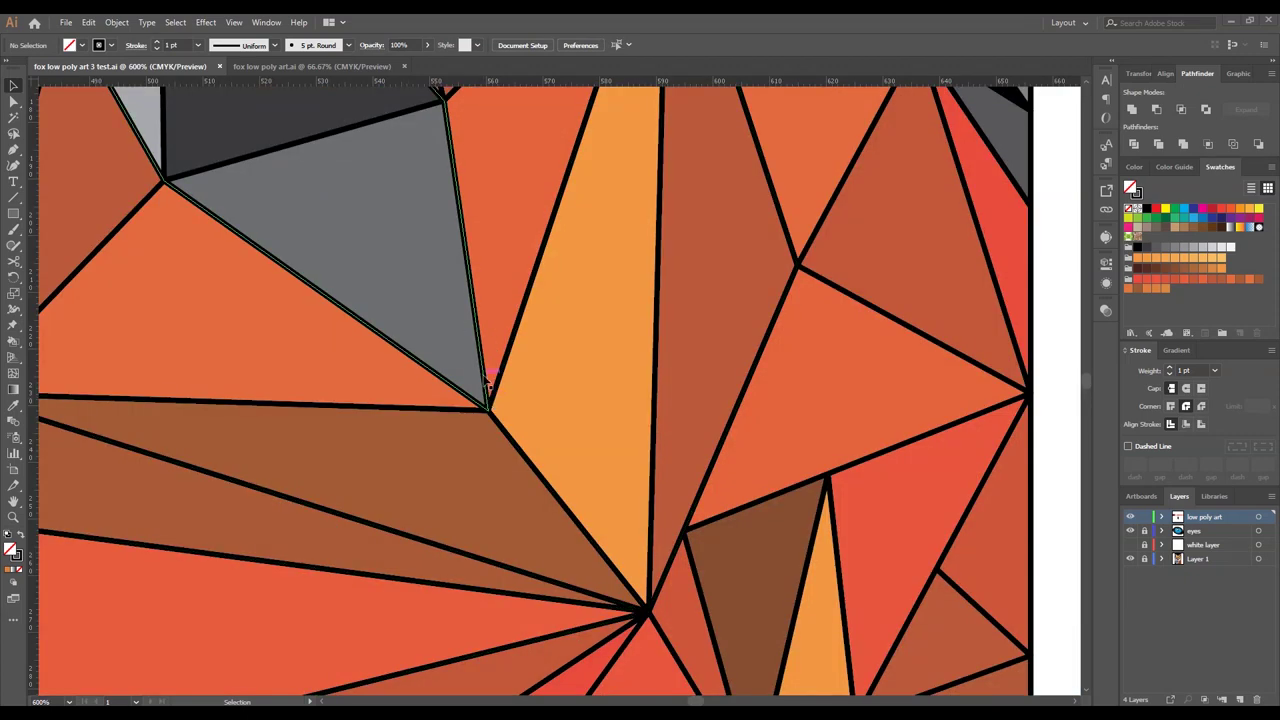
scroll(488, 410, "down", 3)
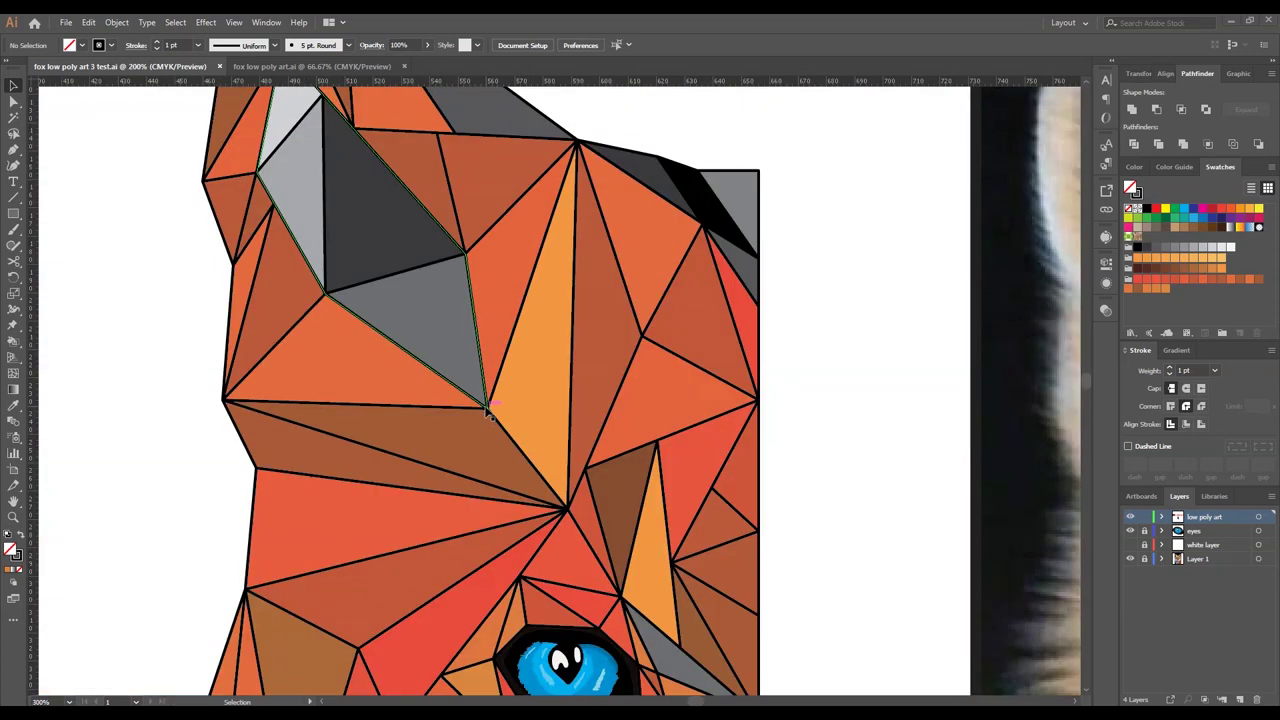
scroll(488, 410, "down", 2)
scroll(480, 410, "down", 1)
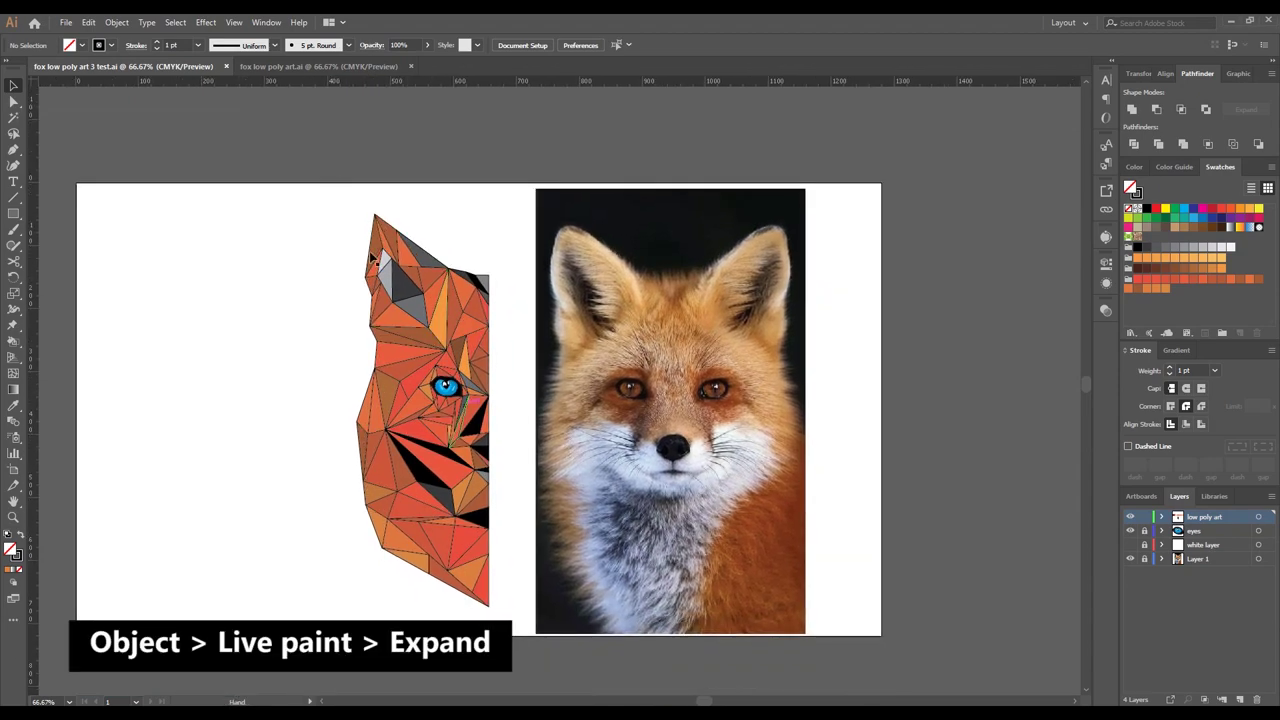
left_click_drag(304, 185, 528, 663)
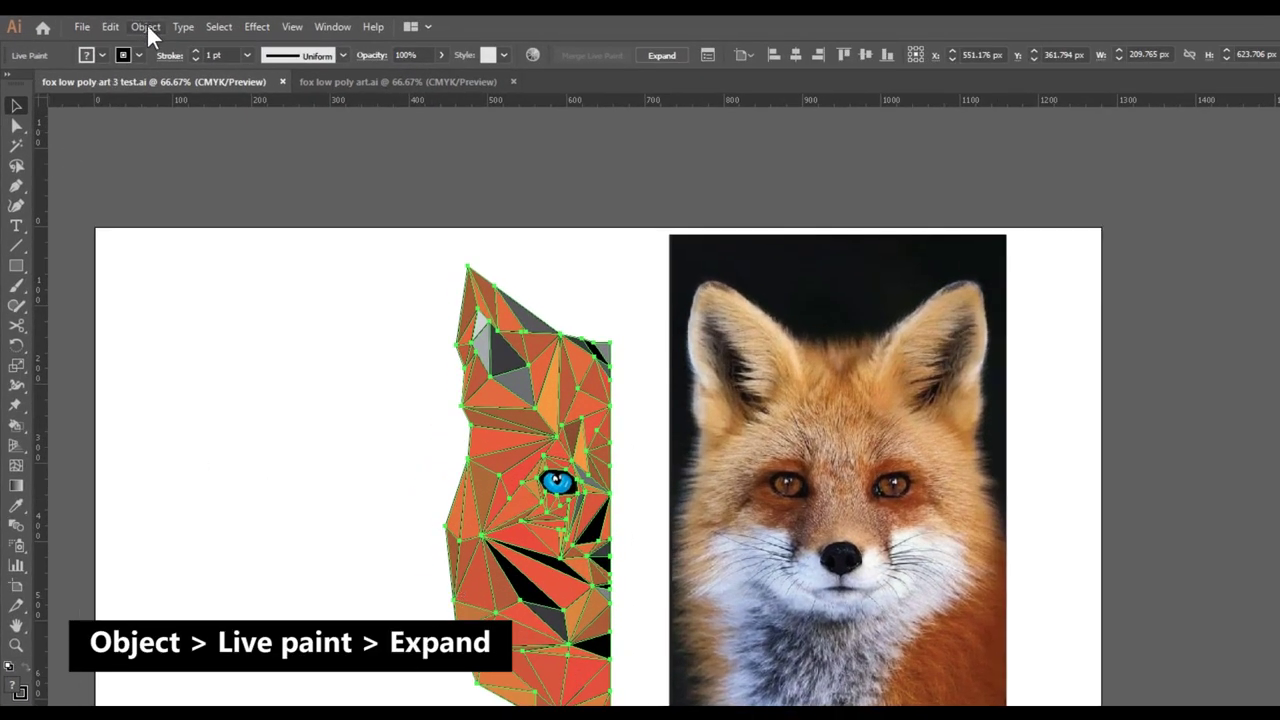
left_click(146, 27)
mouse_move(176, 515)
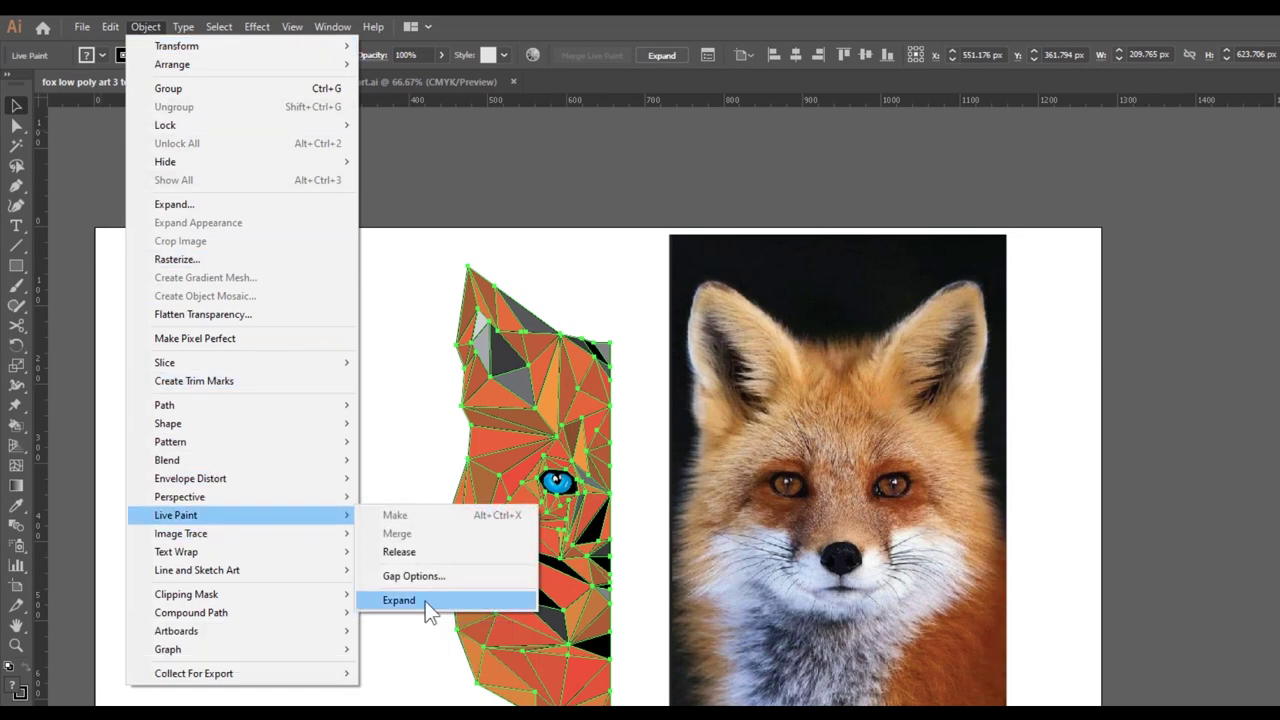
left_click(425, 601)
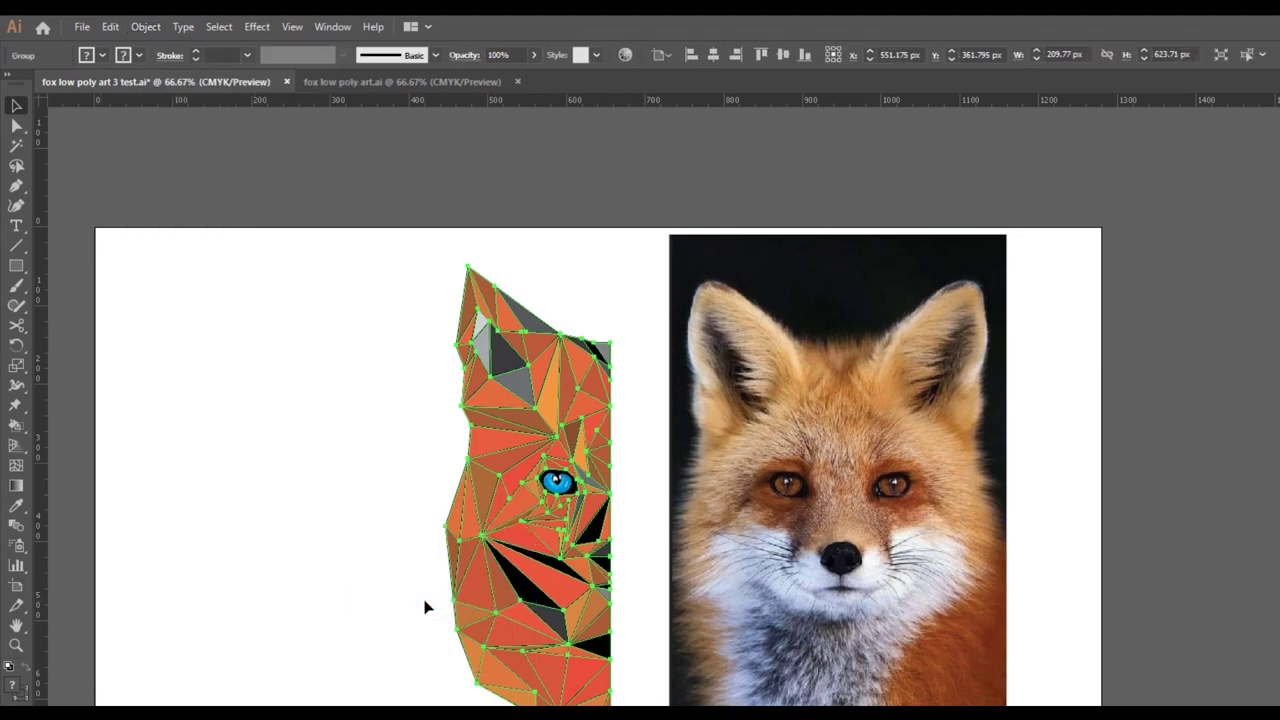
- Ungroup the expanded shapes and select the fox's outline strokes
left_click(145, 27)
left_click(186, 107)
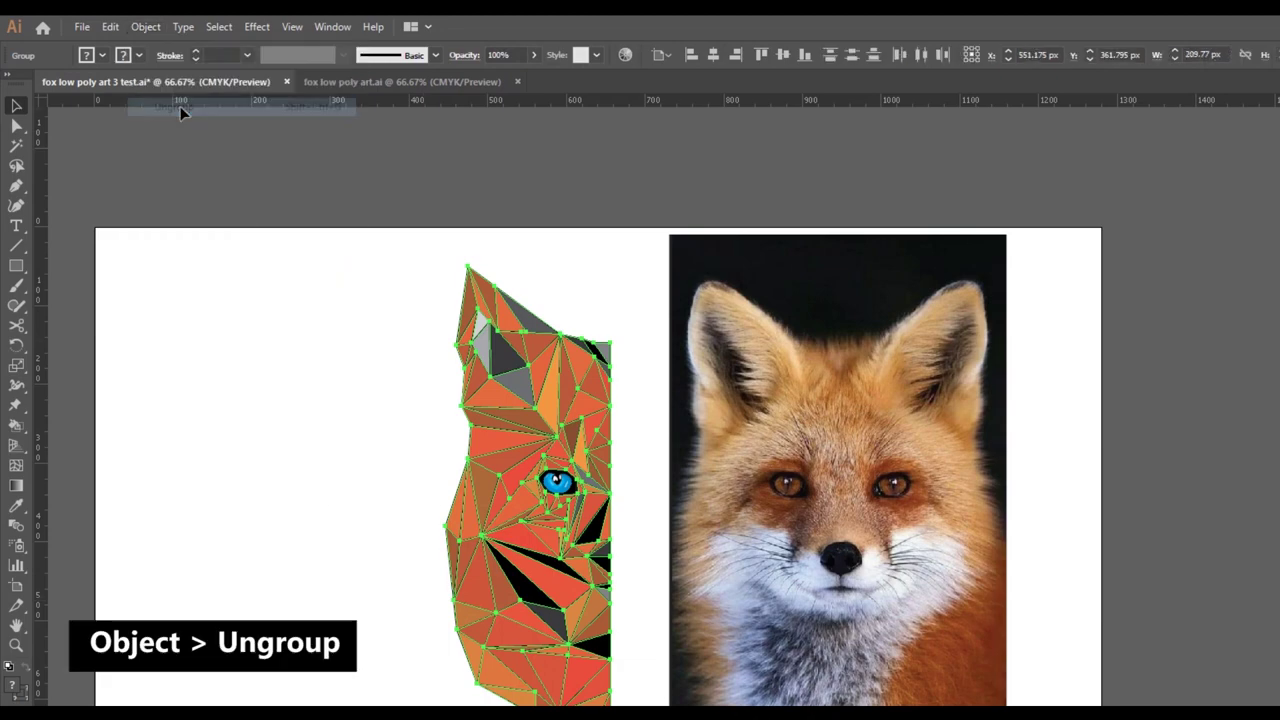
left_click(400, 409)
scroll(430, 375, "up", 3)
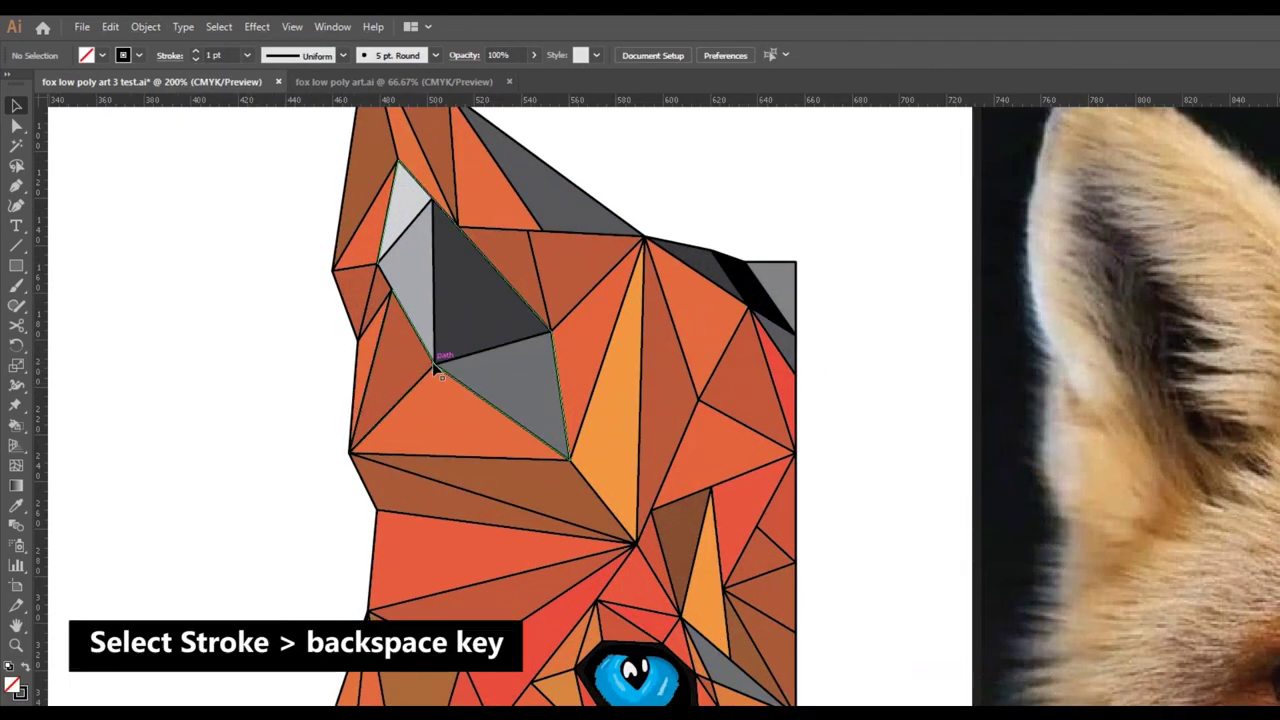
scroll(437, 368, "up", 2)
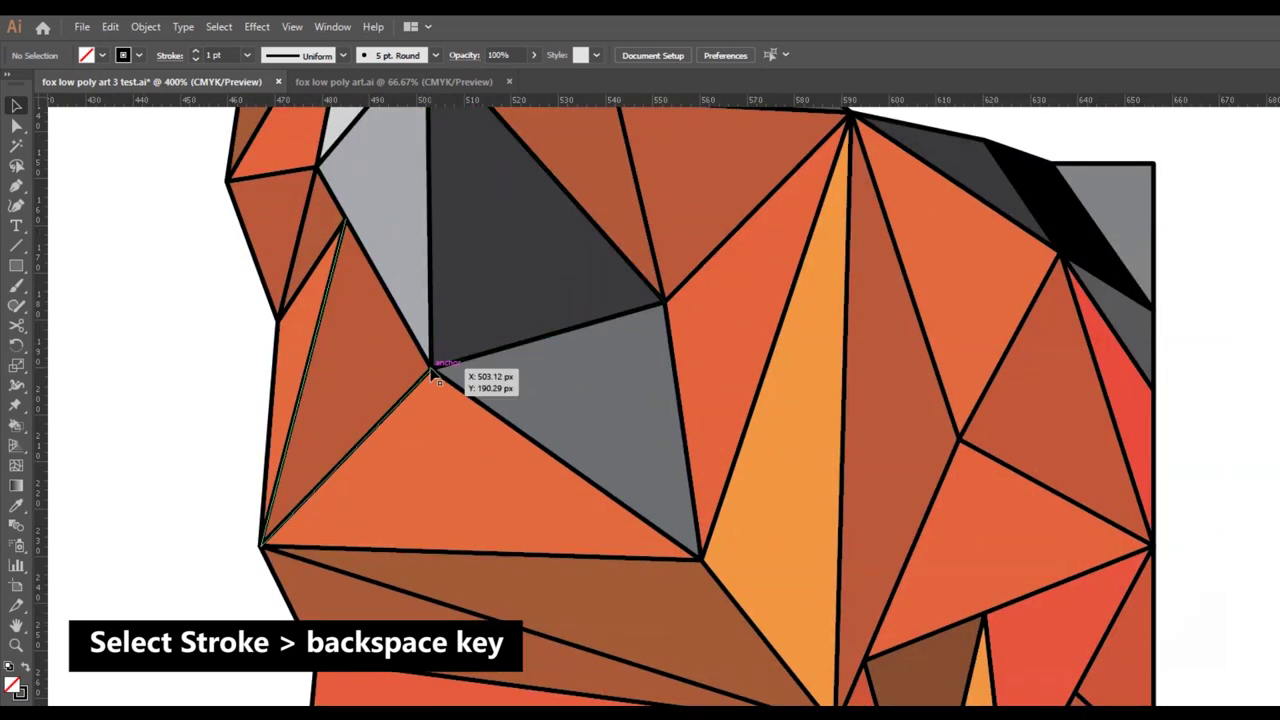
left_click(433, 371)
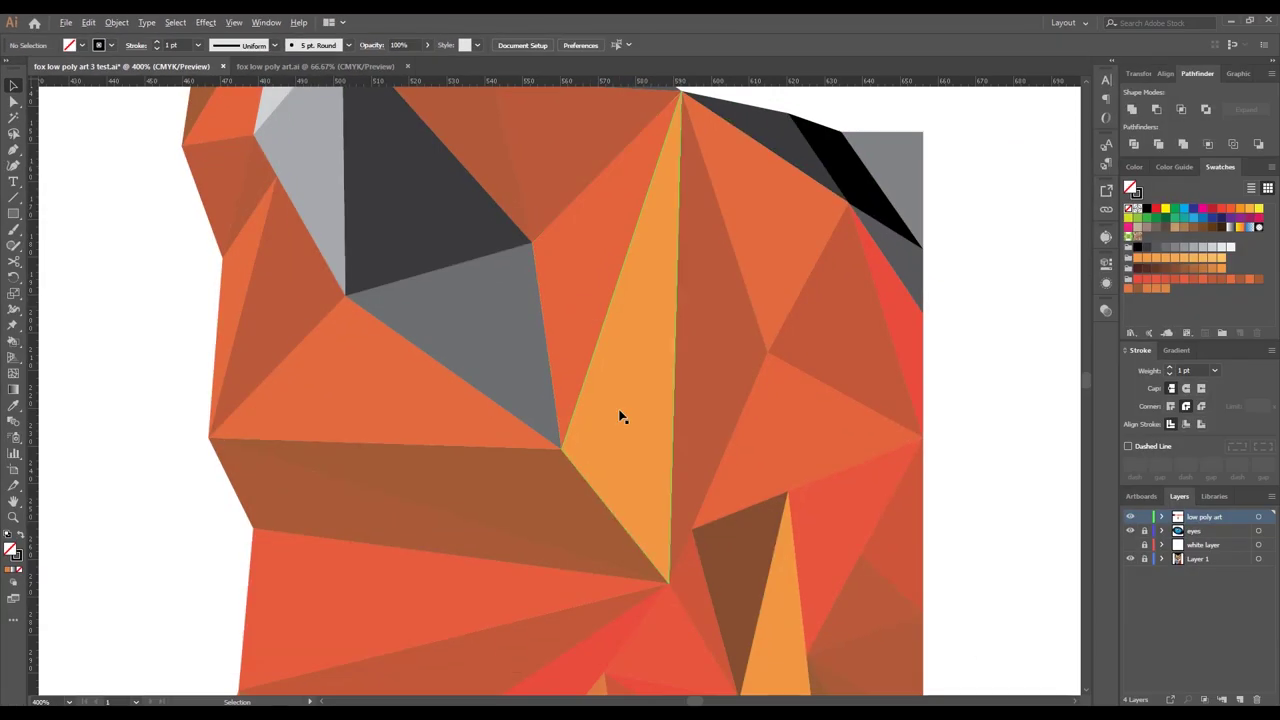
- Unlock the photo layer and delete the reference fox photo
scroll(620, 420, "down", 3)
scroll(620, 418, "down", 3)
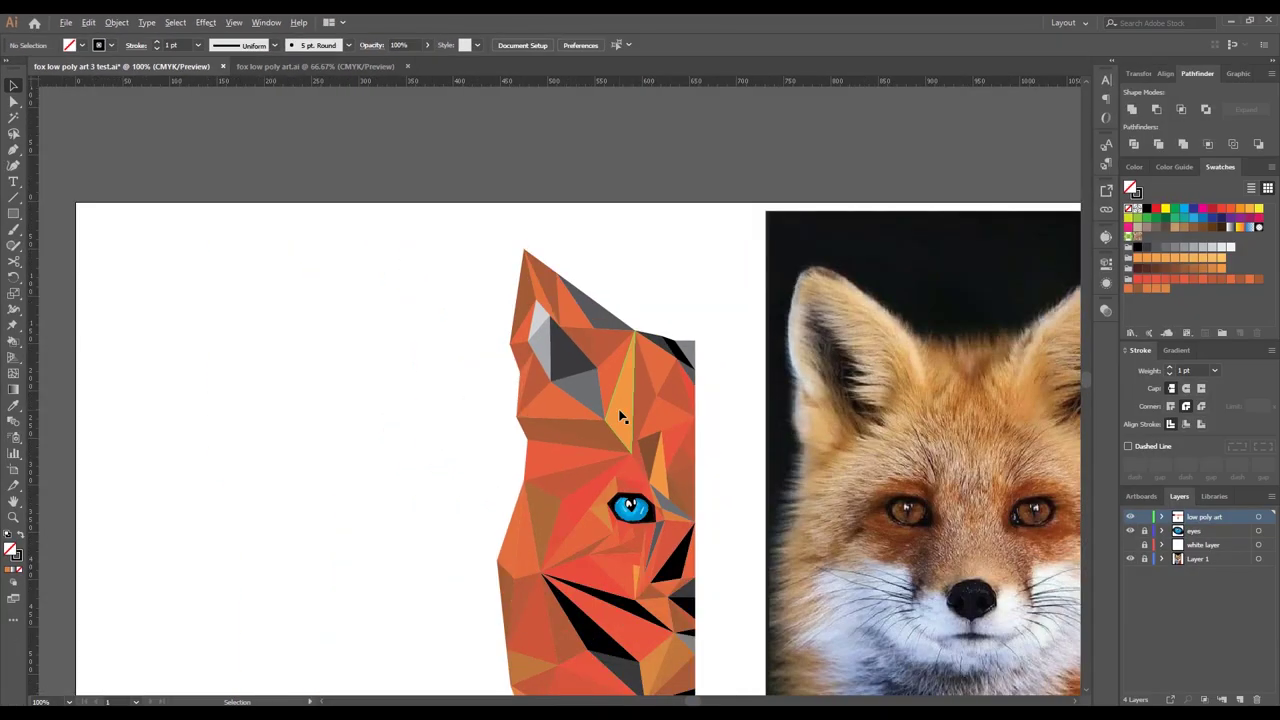
scroll(630, 400, "down", 3)
scroll(630, 400, "right", 2)
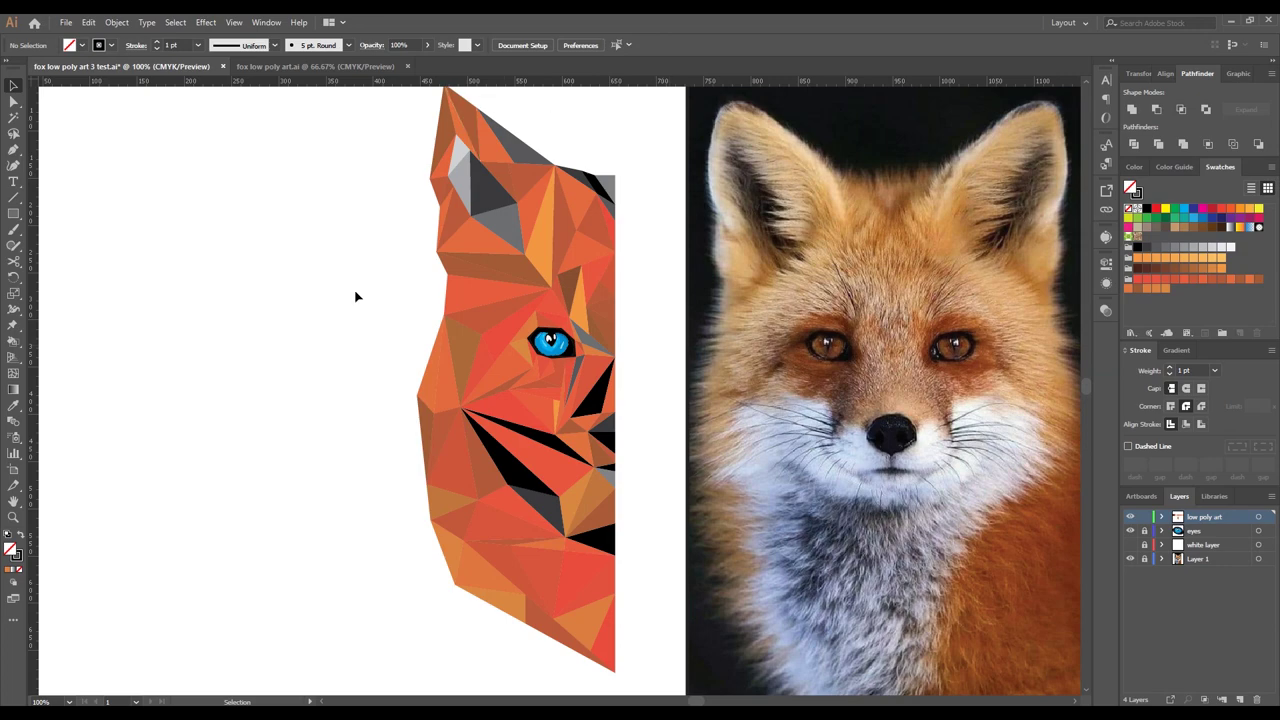
scroll(640, 444, "right", 1)
scroll(610, 443, "down", 2)
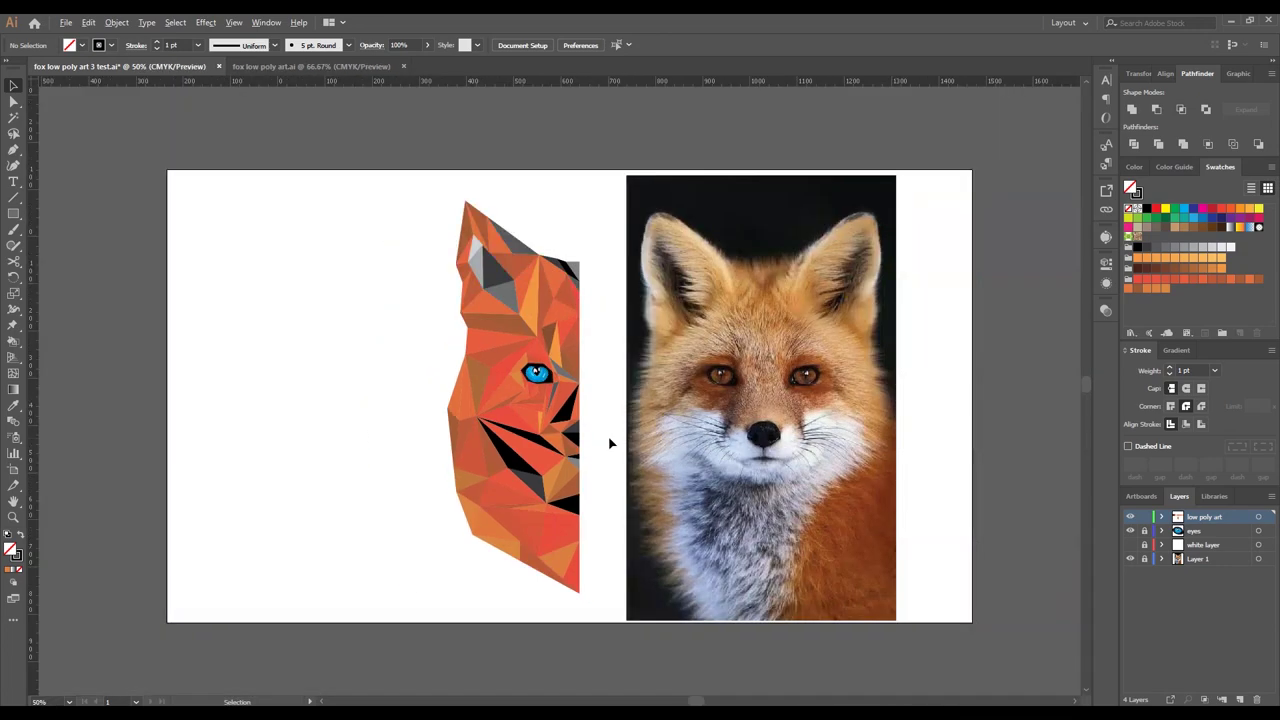
scroll(611, 440, "down", 2)
scroll(590, 425, "right", 1)
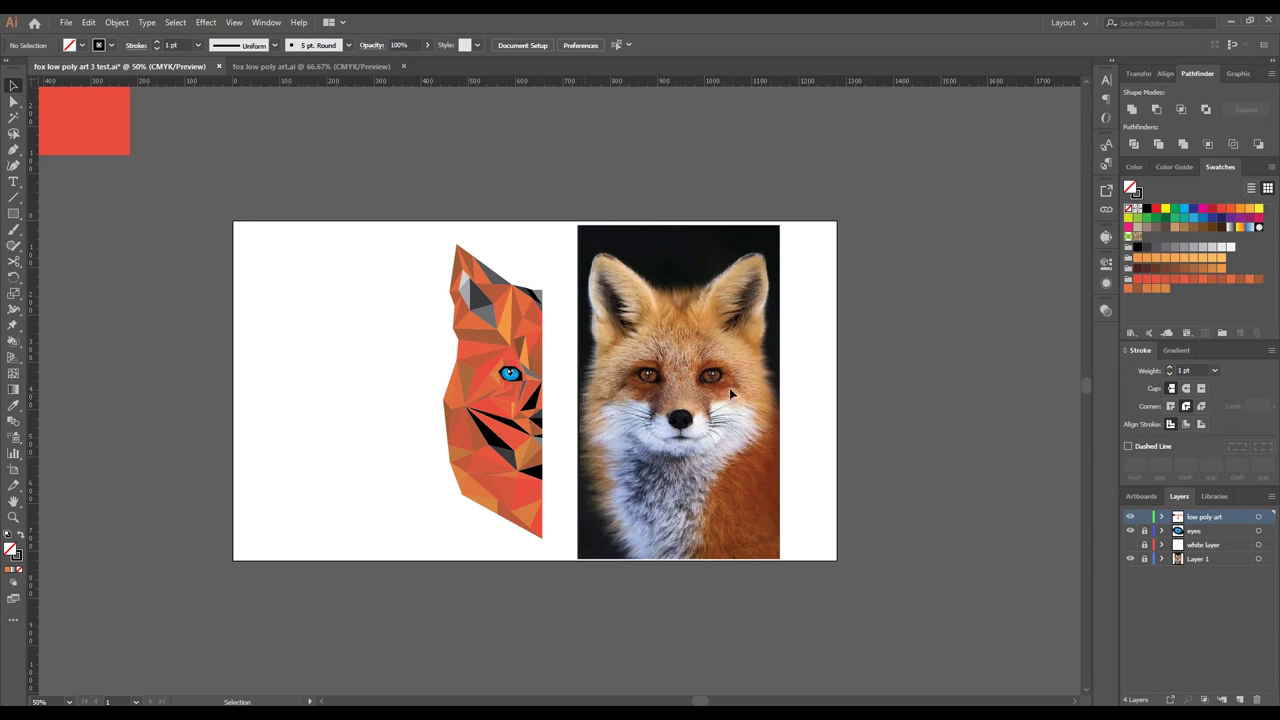
left_click(1144, 558)
left_click(755, 450)
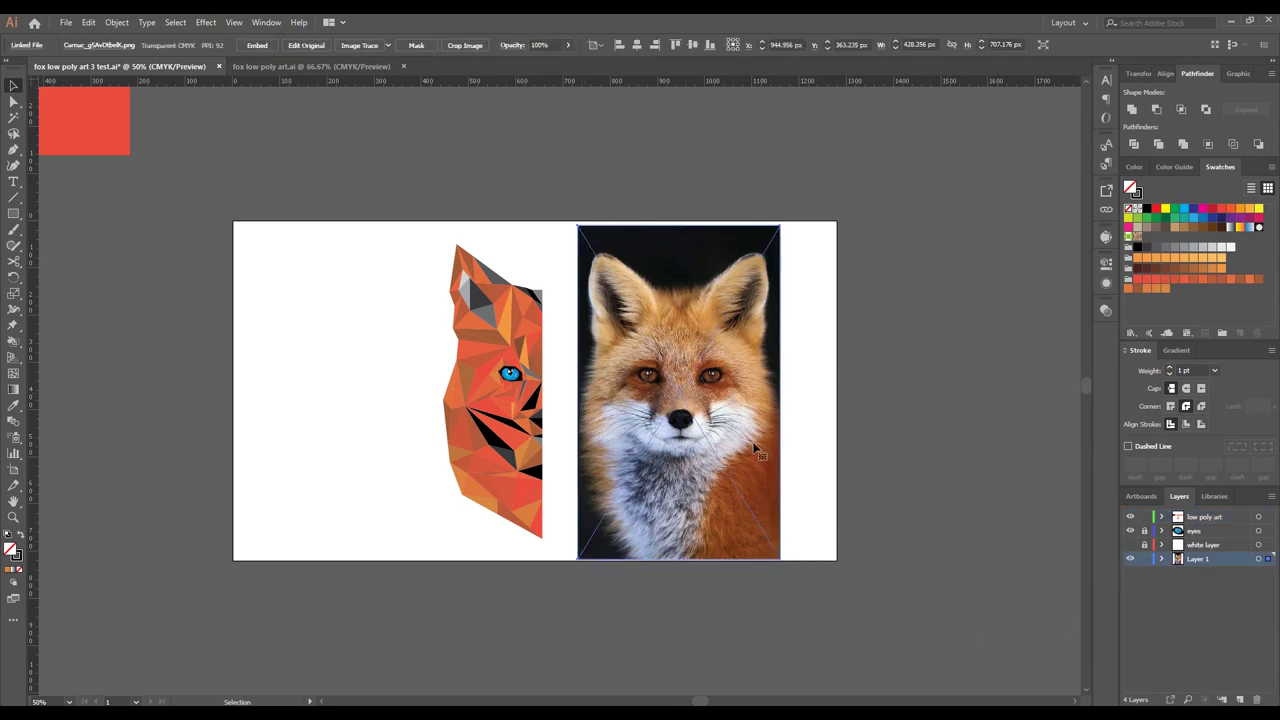
key("Delete")
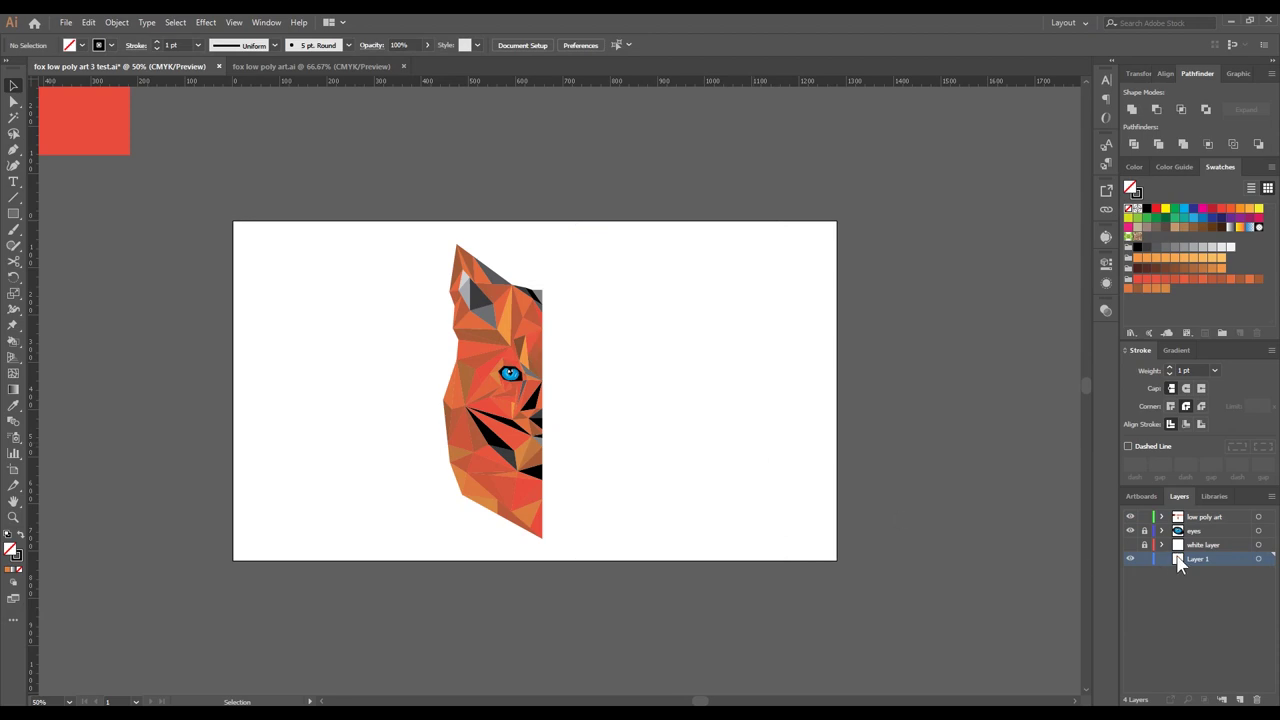
- Delete the white layer from the Layers panel and unlock the eyes layer
left_click(1196, 546)
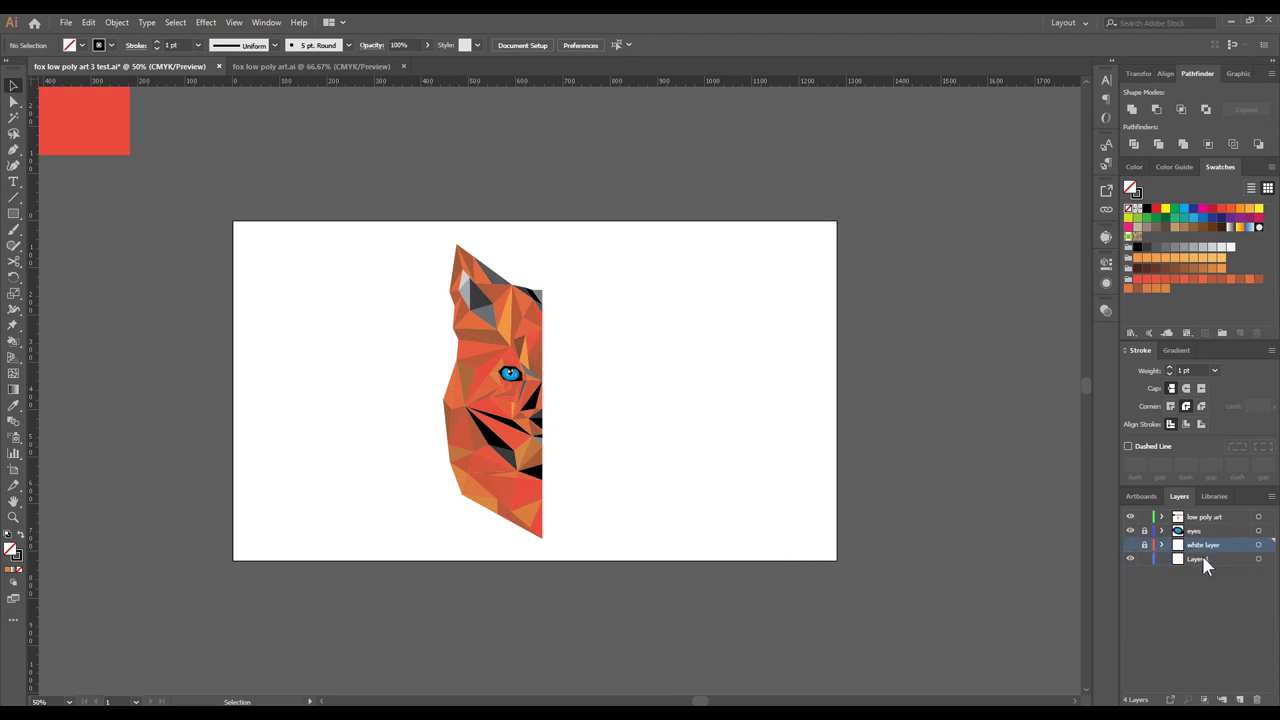
left_click(1257, 700)
left_click(694, 390)
left_click(1144, 530)
- Copy all the fox artwork and create a new layer named 'top'
left_click_drag(412, 217, 572, 556)
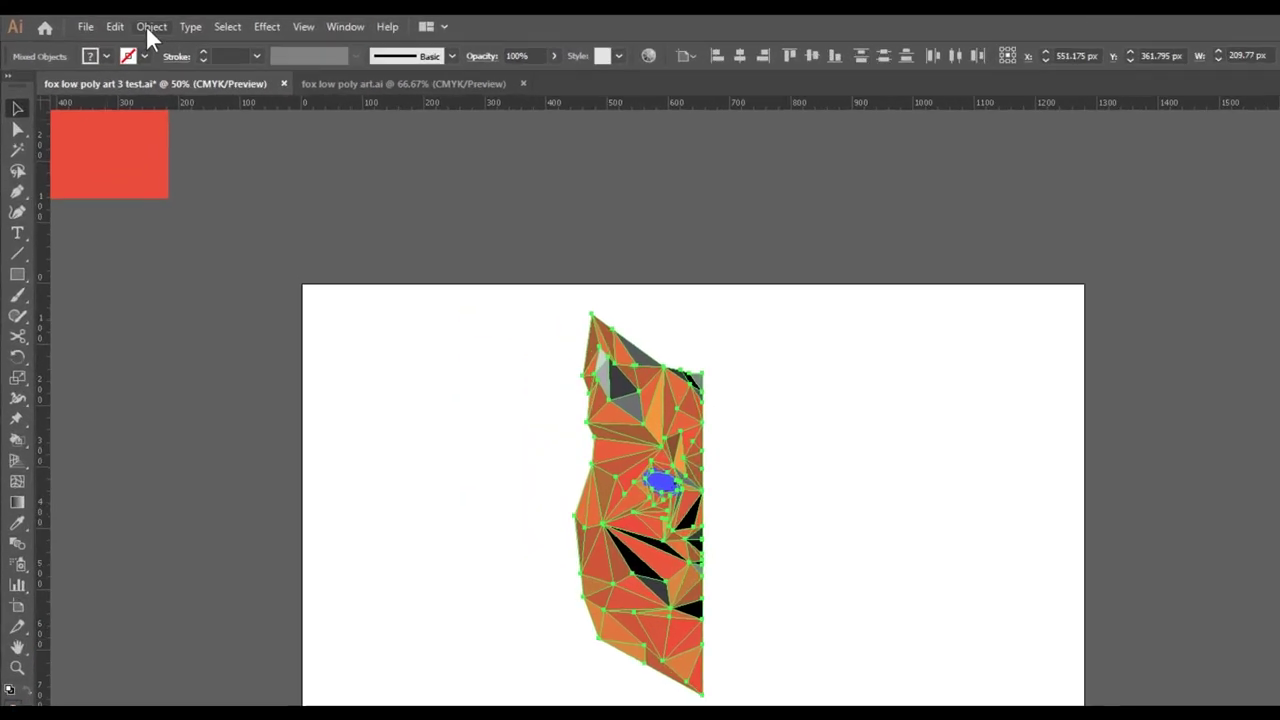
left_click(92, 22)
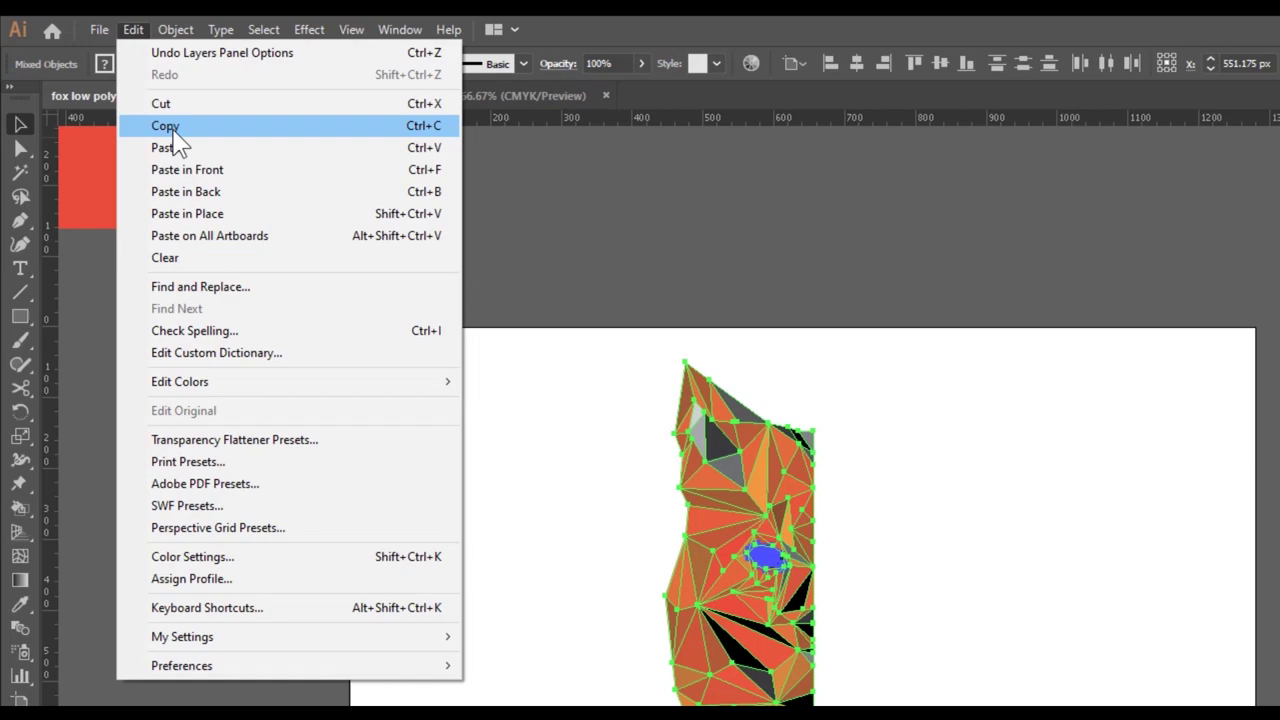
left_click(172, 130)
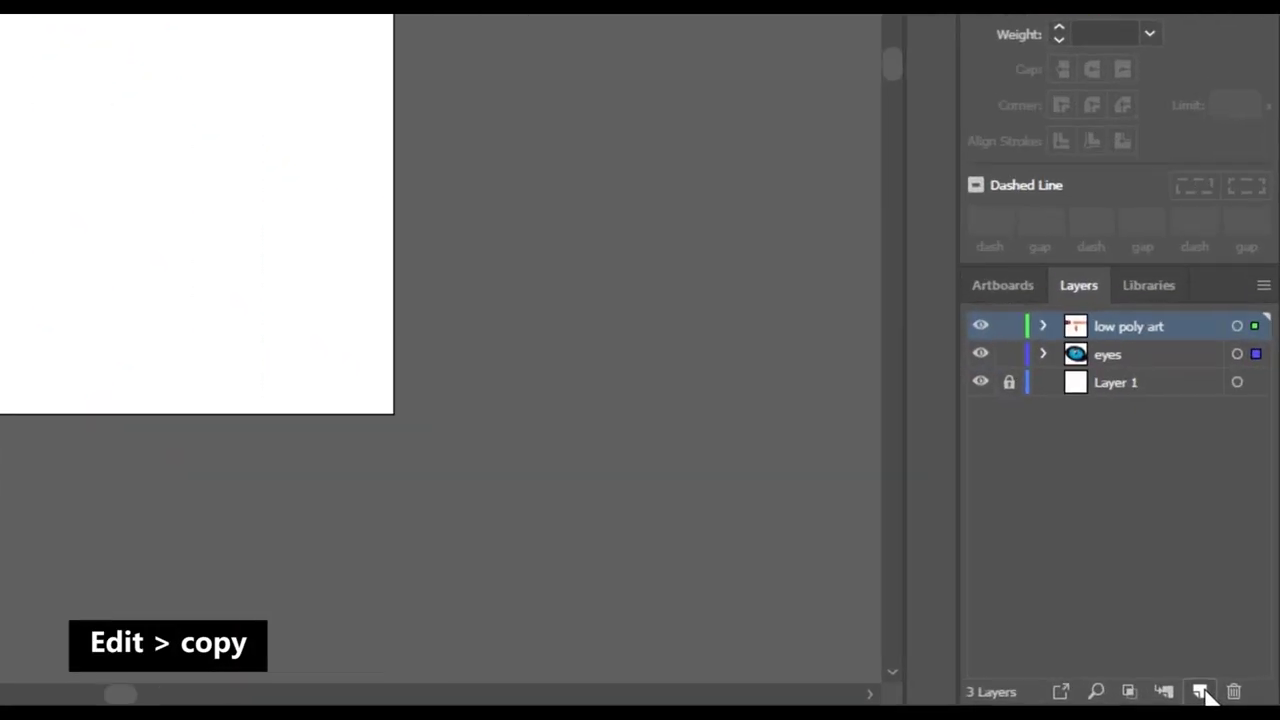
left_click(1202, 692)
double_click(1138, 325)
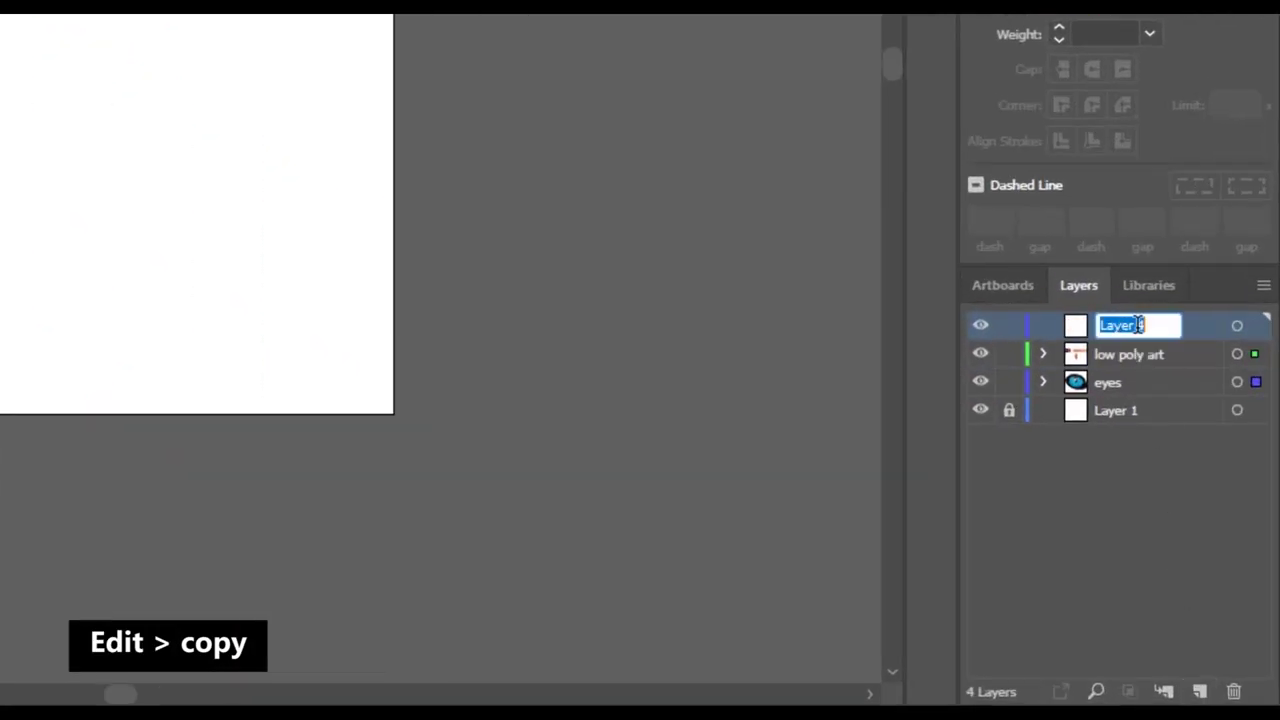
type("top")
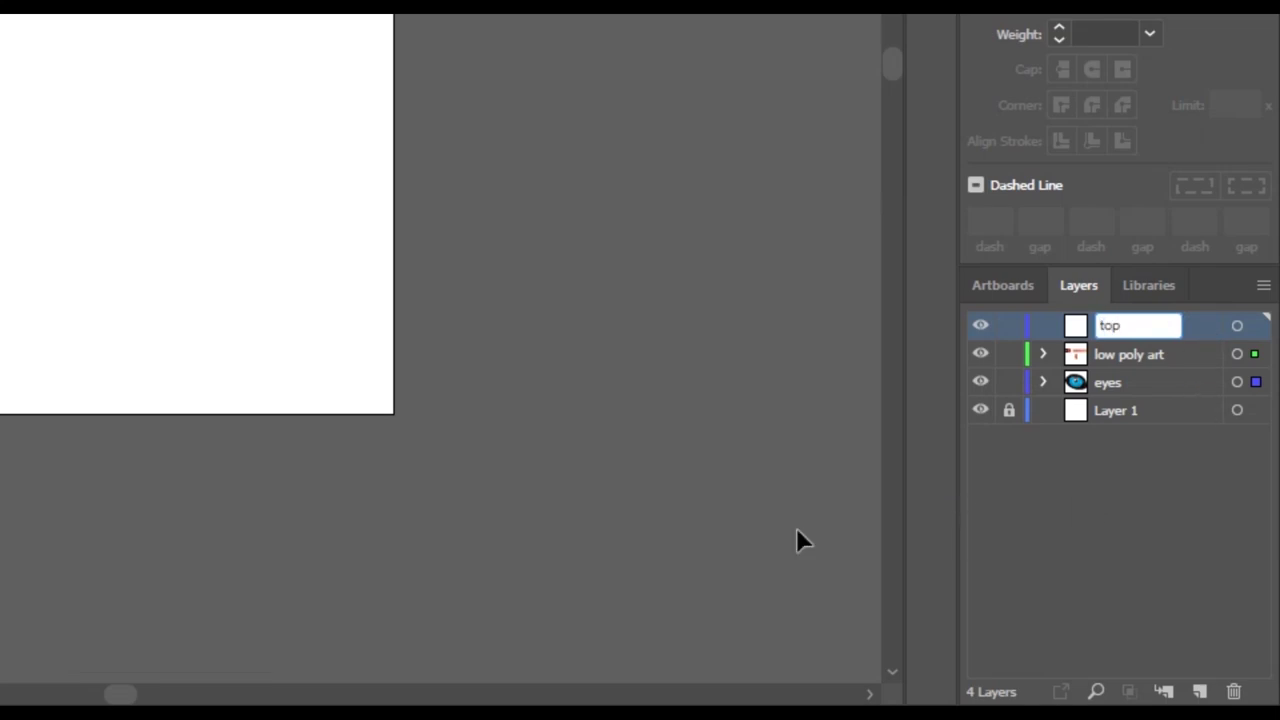
key("Return")
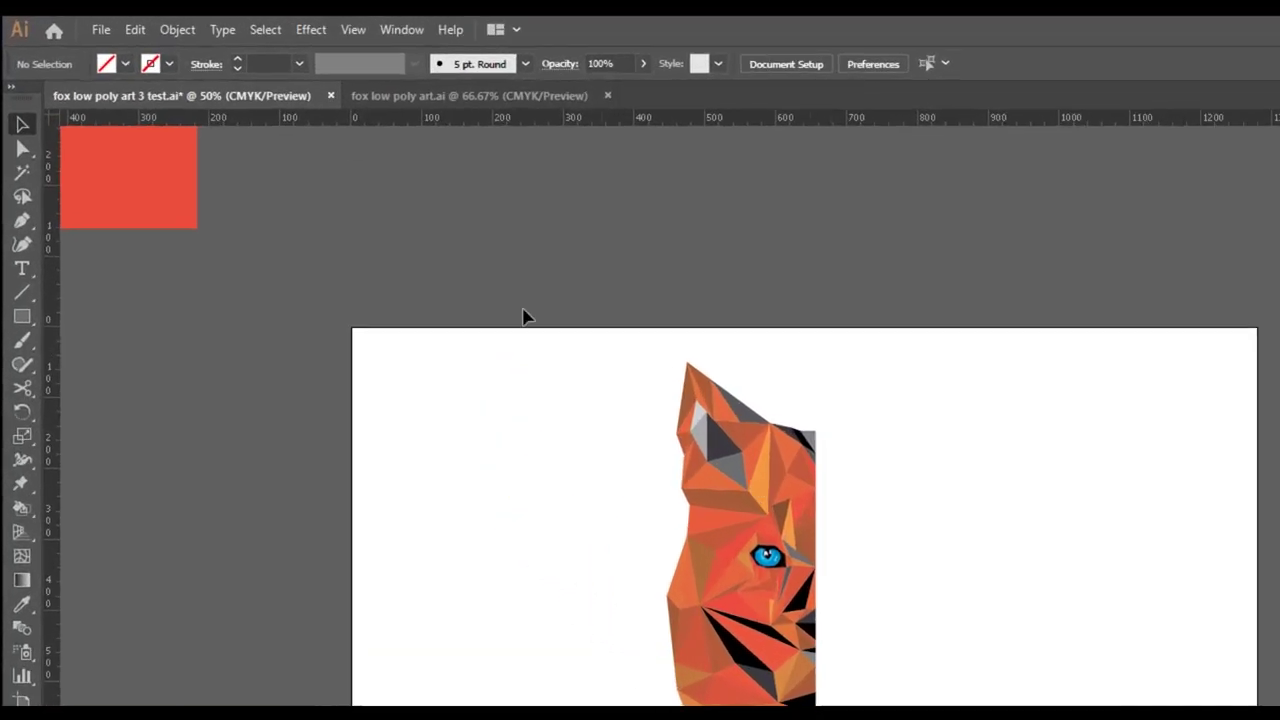
- Paste the fox copy in front on 'top', hide the original fox layer and lock eyes
left_click(140, 30)
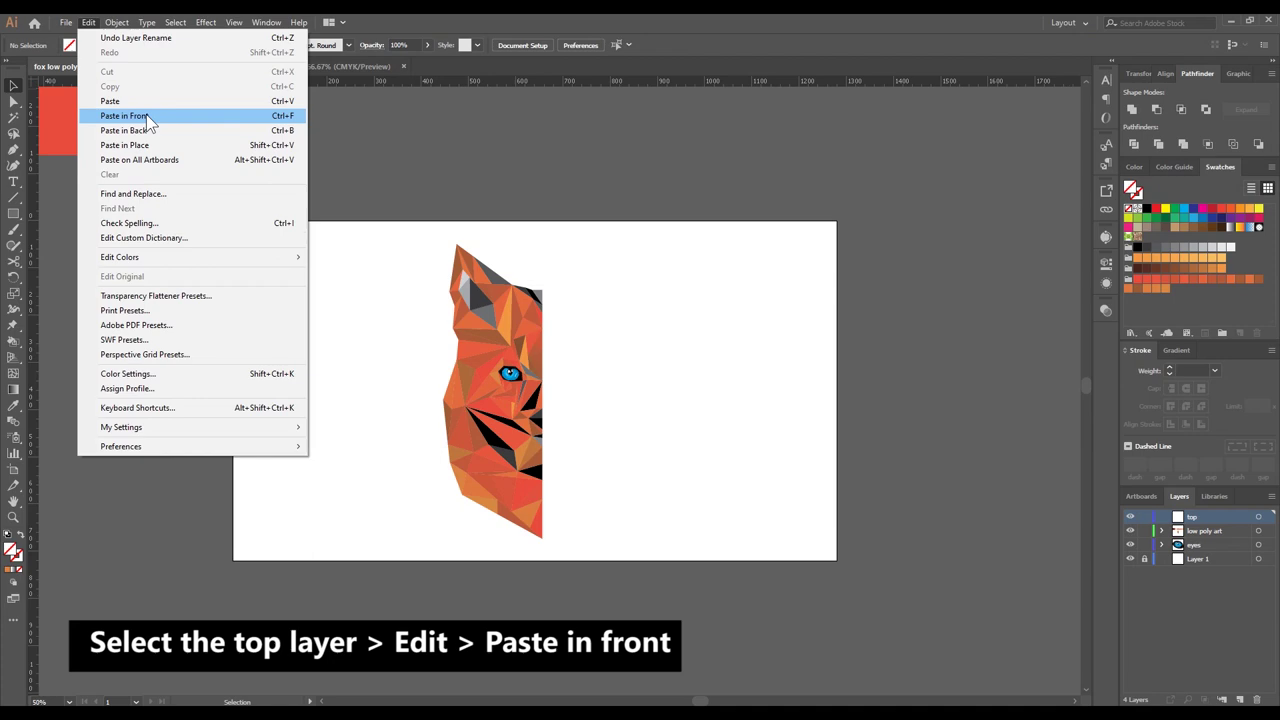
left_click(147, 117)
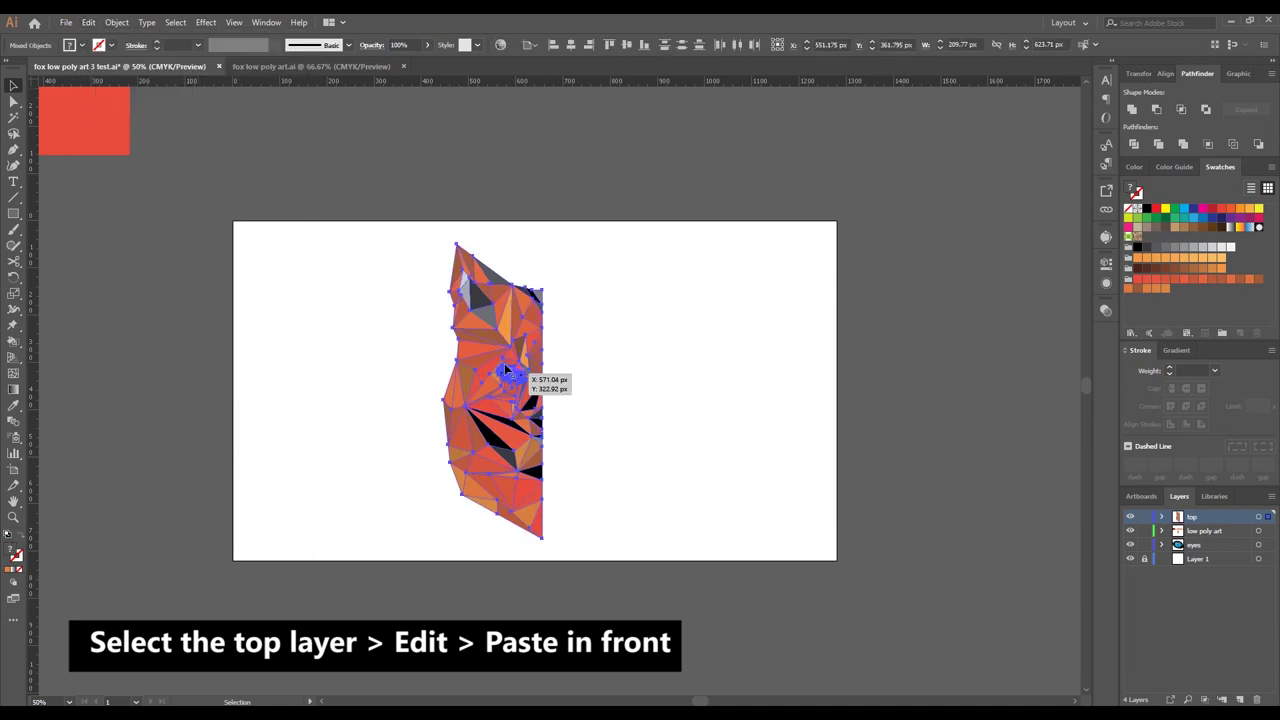
left_click(1130, 544)
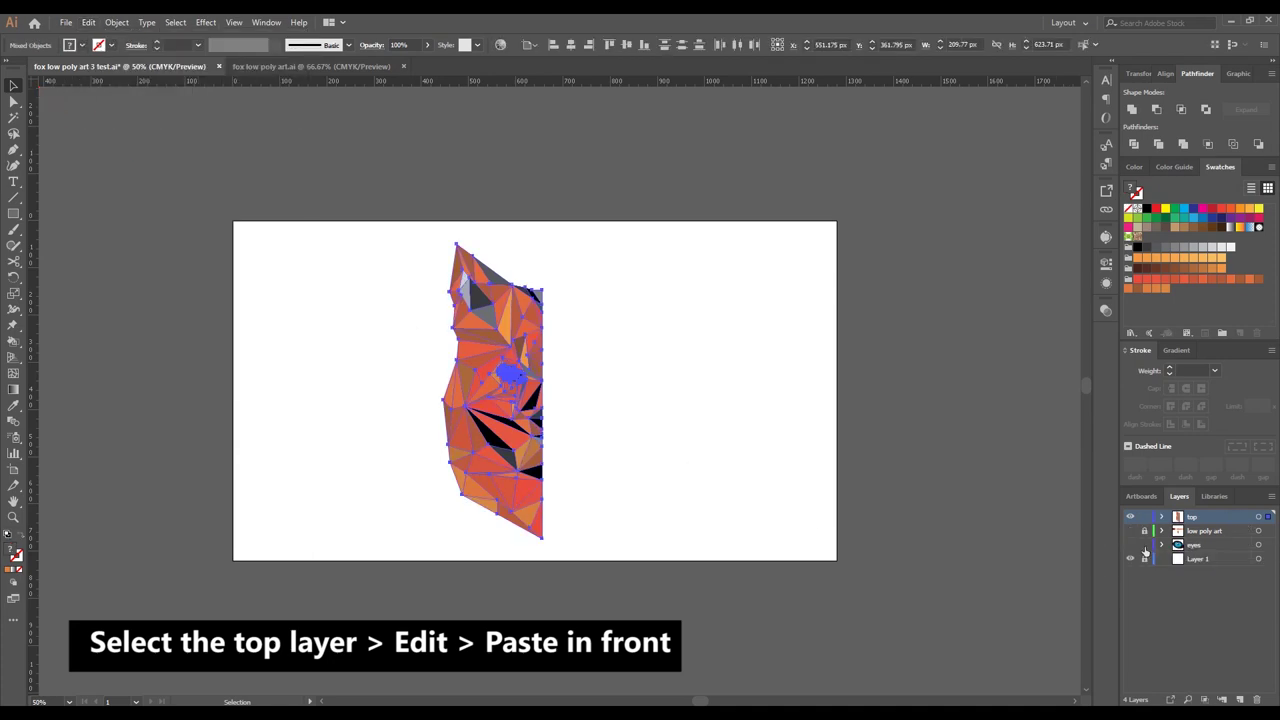
left_click(1144, 544)
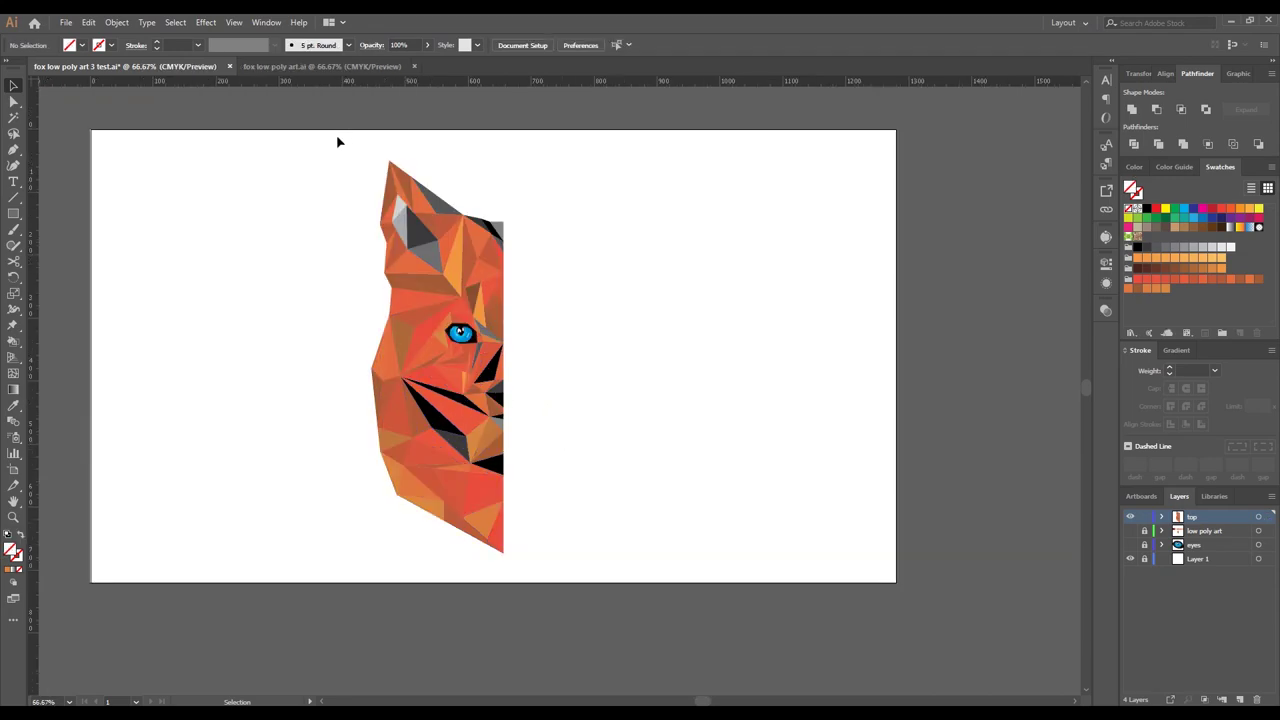
- Reflect a copy of the half fox across a vertical axis set at its right edge
mouse_move(338, 137)
left_mouse_down()
mouse_move(524, 573)
mouse_move(533, 565)
left_mouse_up()
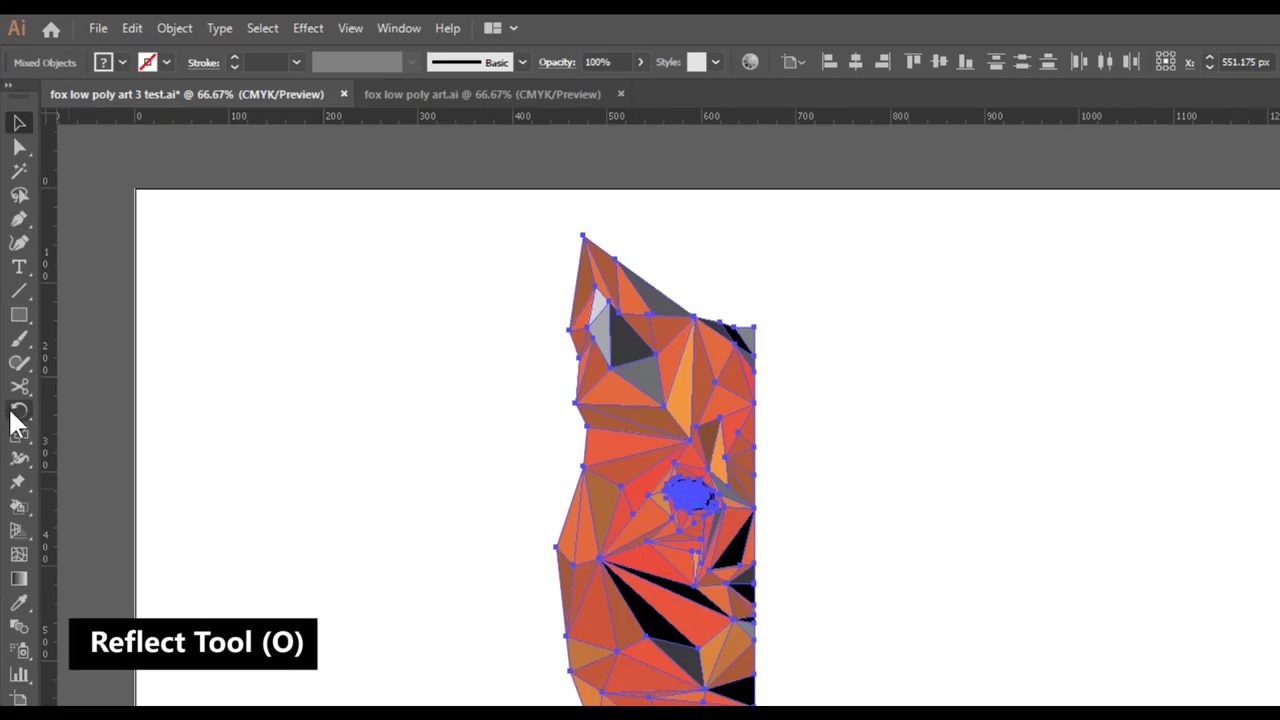
left_click_drag(14, 280, 76, 304)
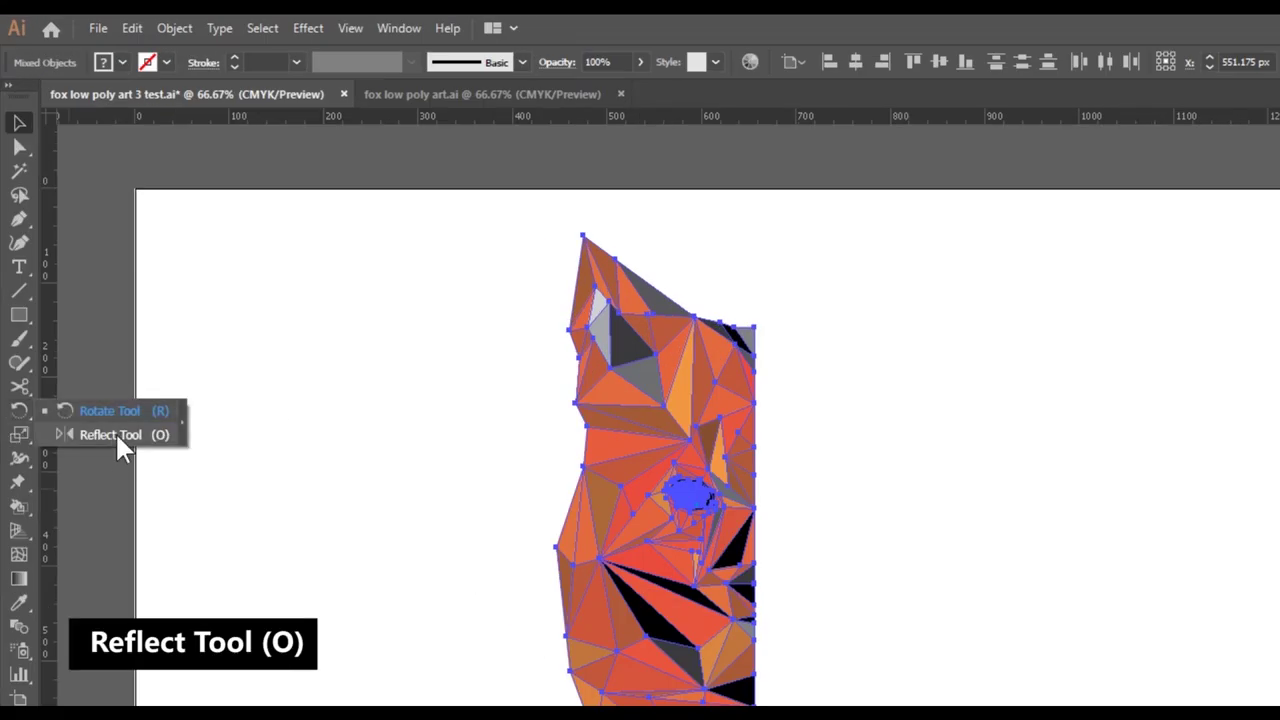
left_click(117, 447)
scroll(484, 330, "up", 5, "alt")
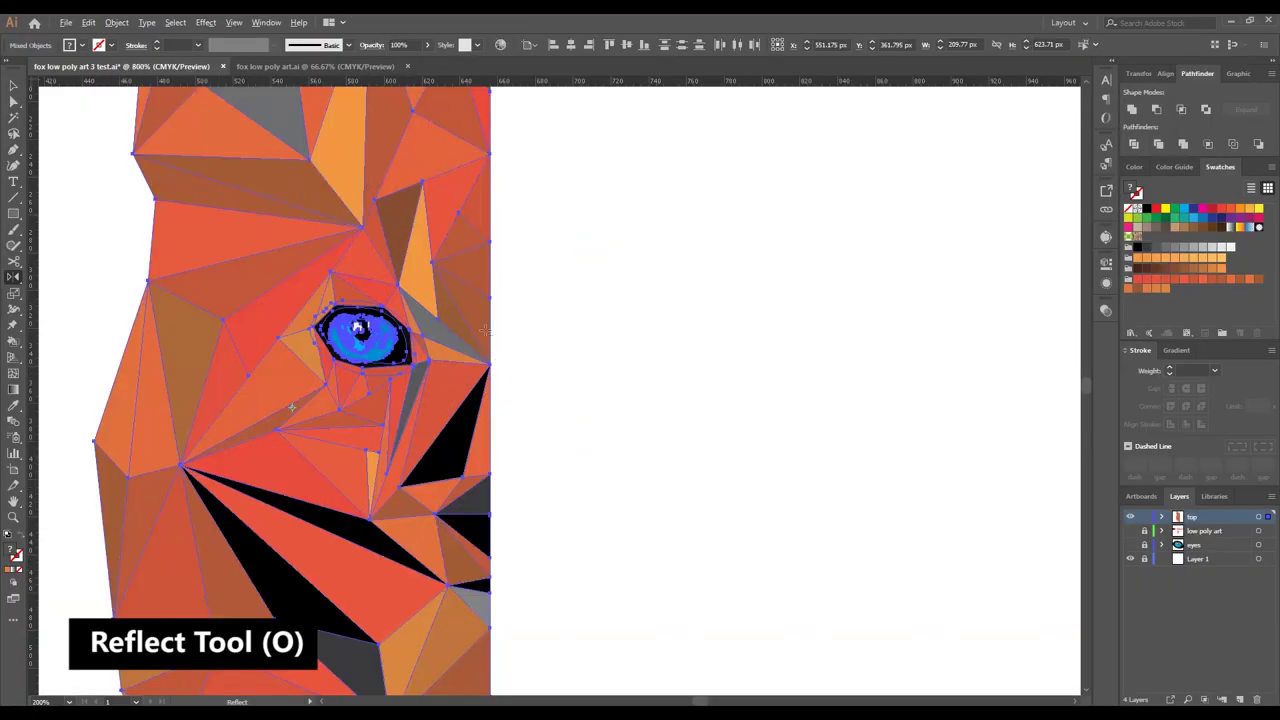
scroll(484, 330, "up", 3, "alt")
scroll(469, 329, "up", 3, "alt")
scroll(406, 334, "up", 3, "alt")
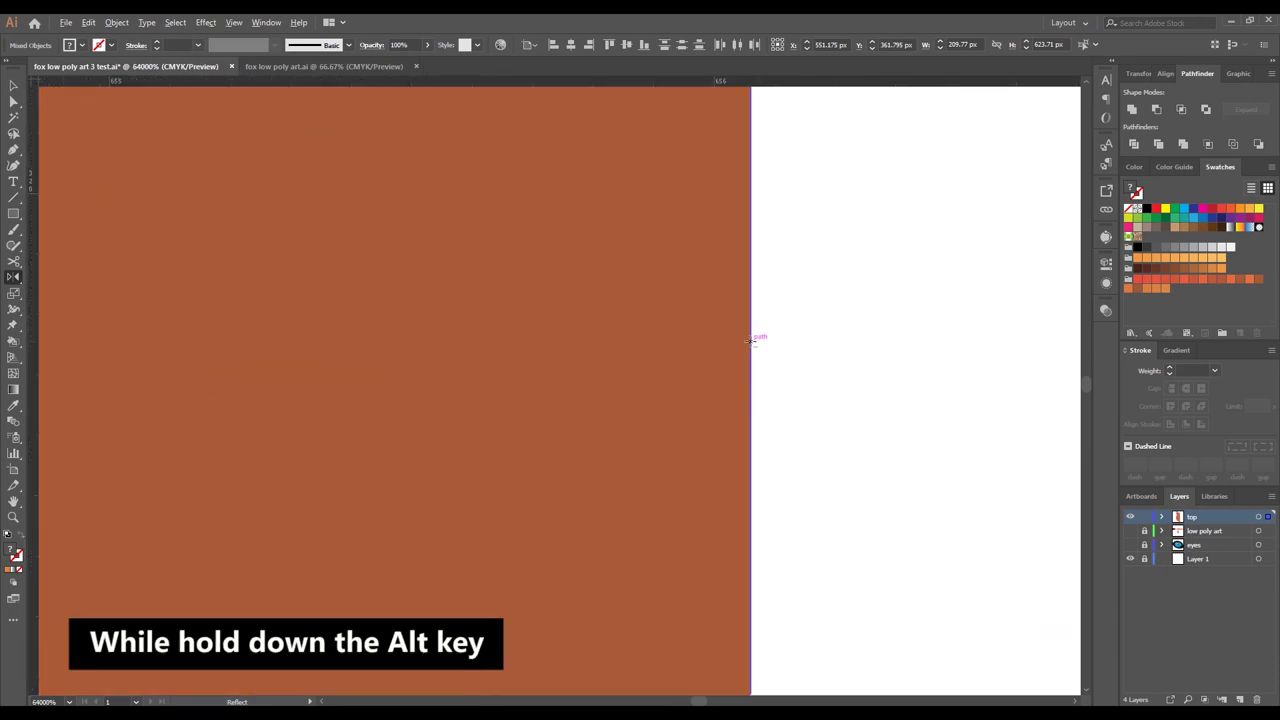
left_click(750, 340, "alt")
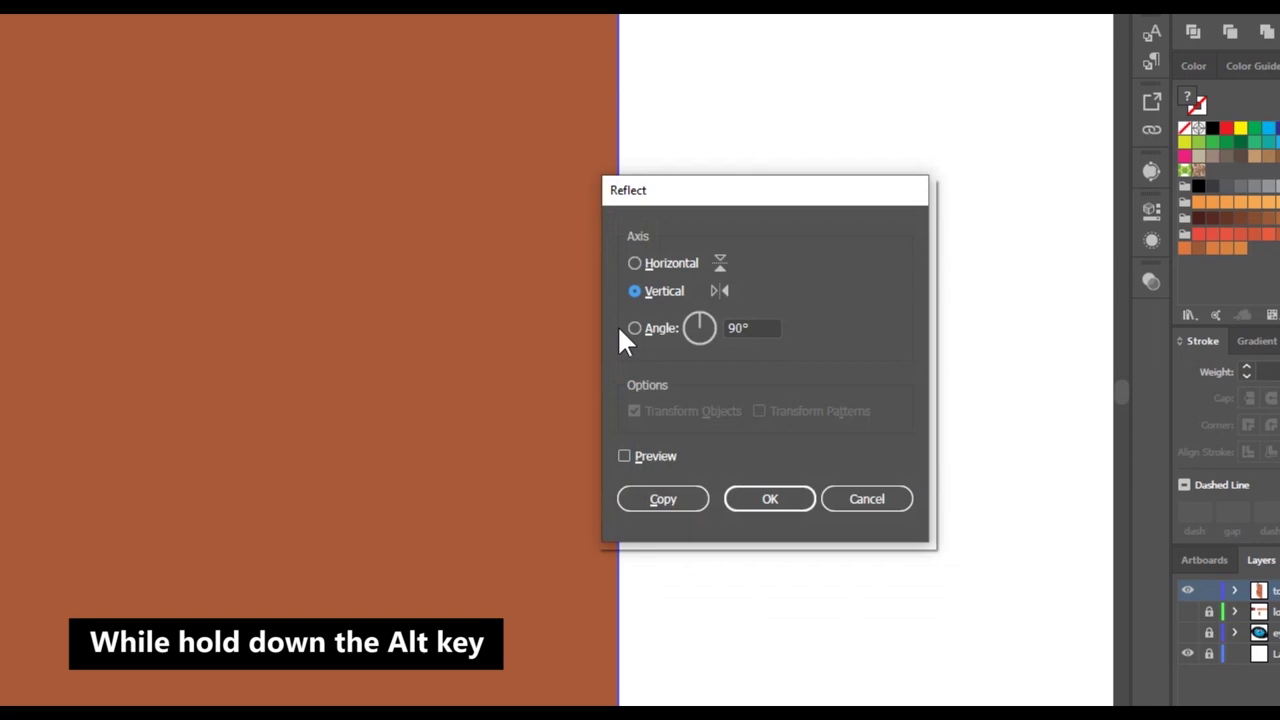
left_click(684, 500)
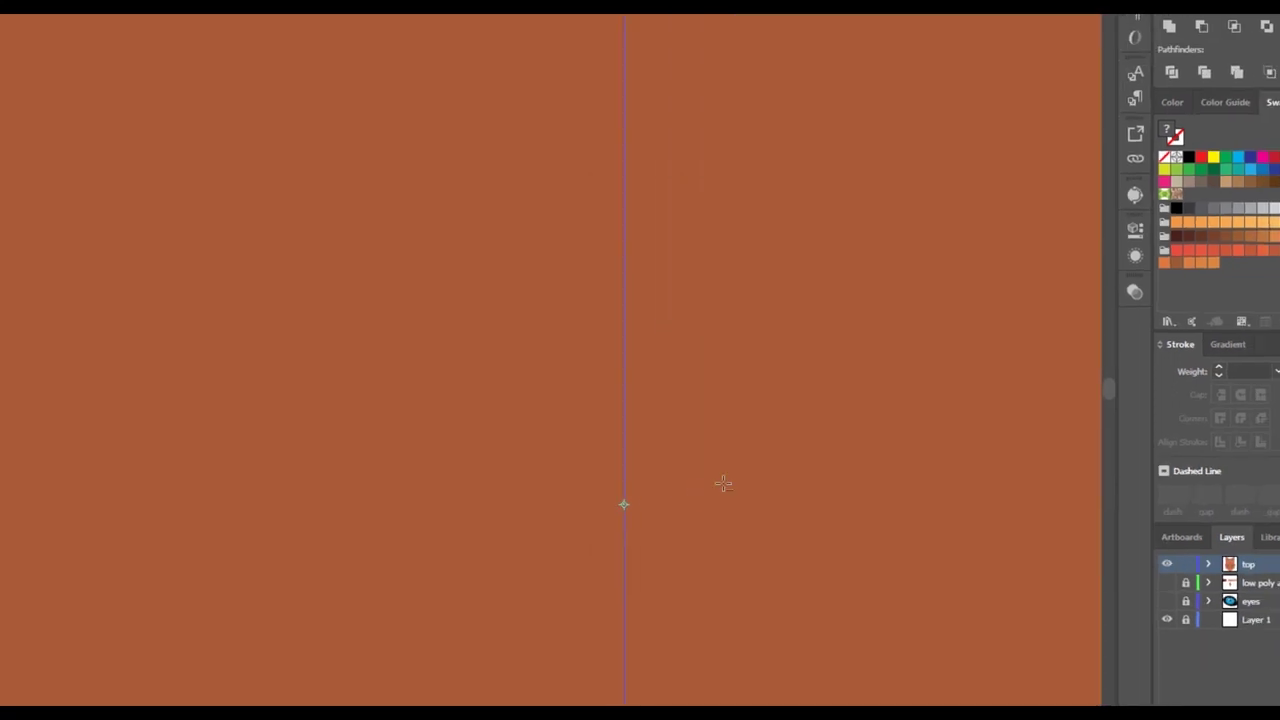
scroll(793, 455, "down", 8, "alt")
- Select both fox halves with the Selection tool and apply Object > Ungroup
scroll(793, 455, "down", 7, "alt")
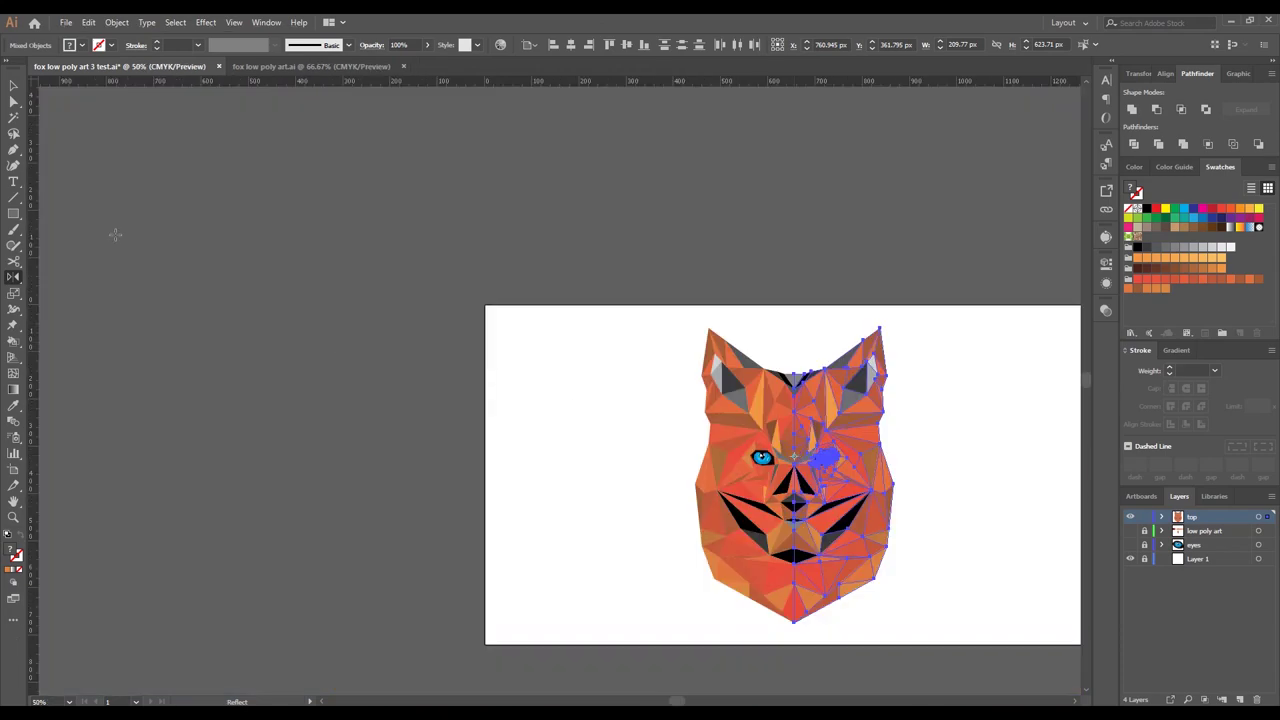
left_click(13, 87)
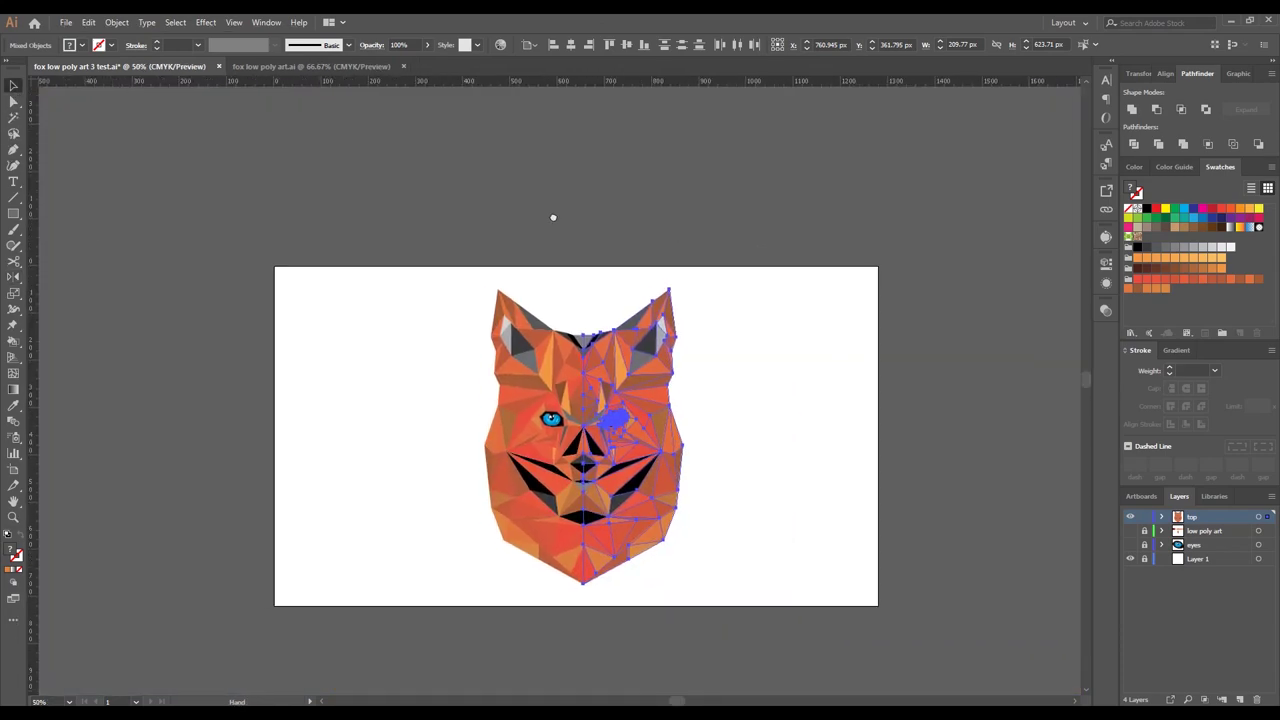
left_click(633, 205)
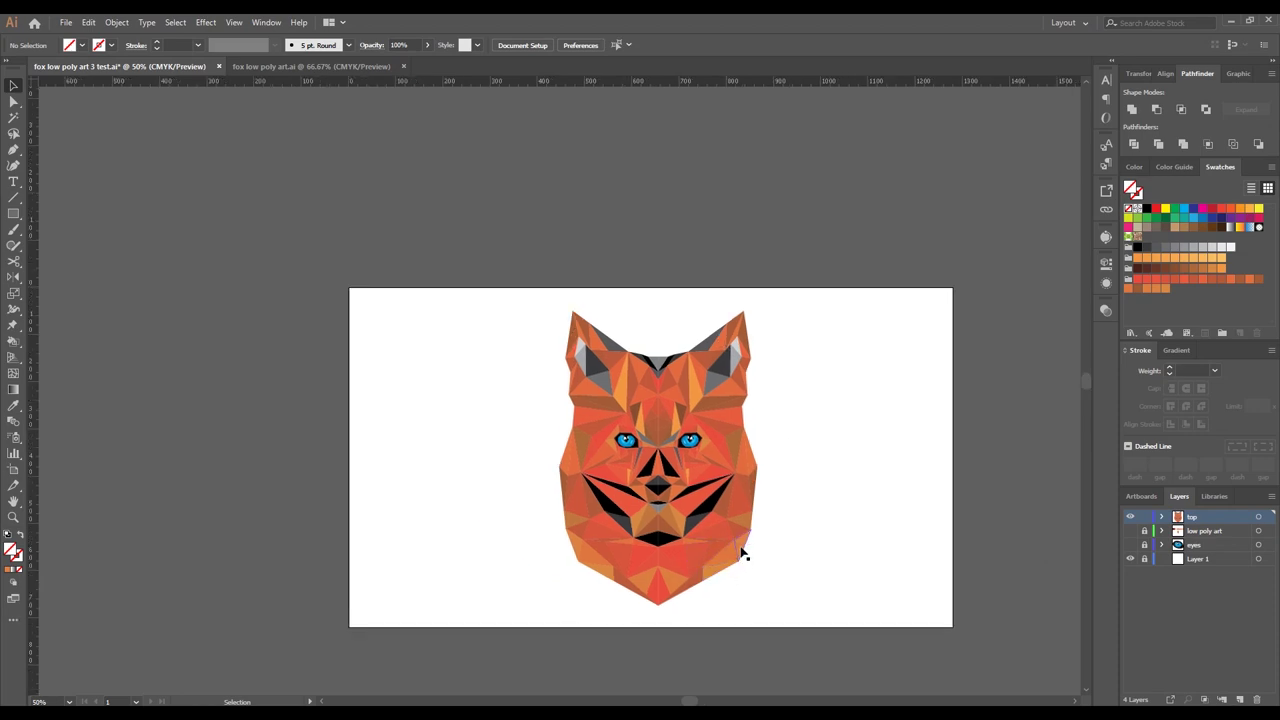
left_click(578, 554)
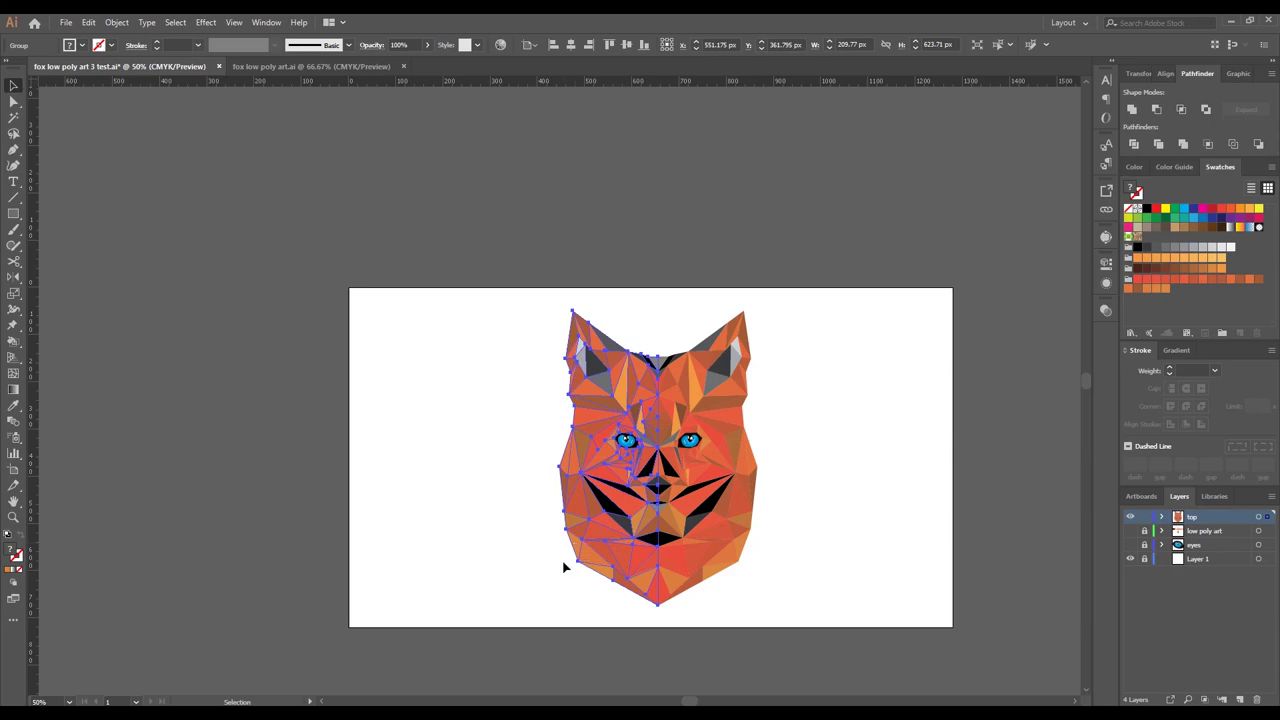
left_click_drag(495, 225, 817, 677)
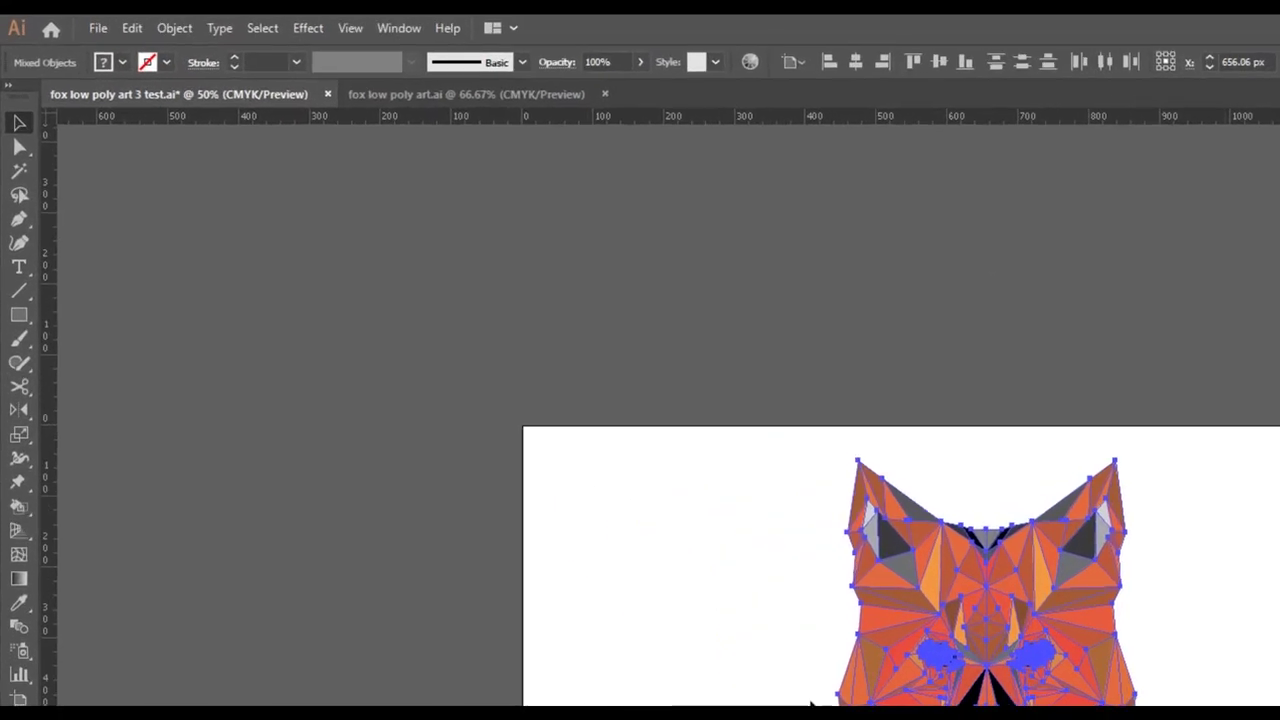
left_click(174, 28)
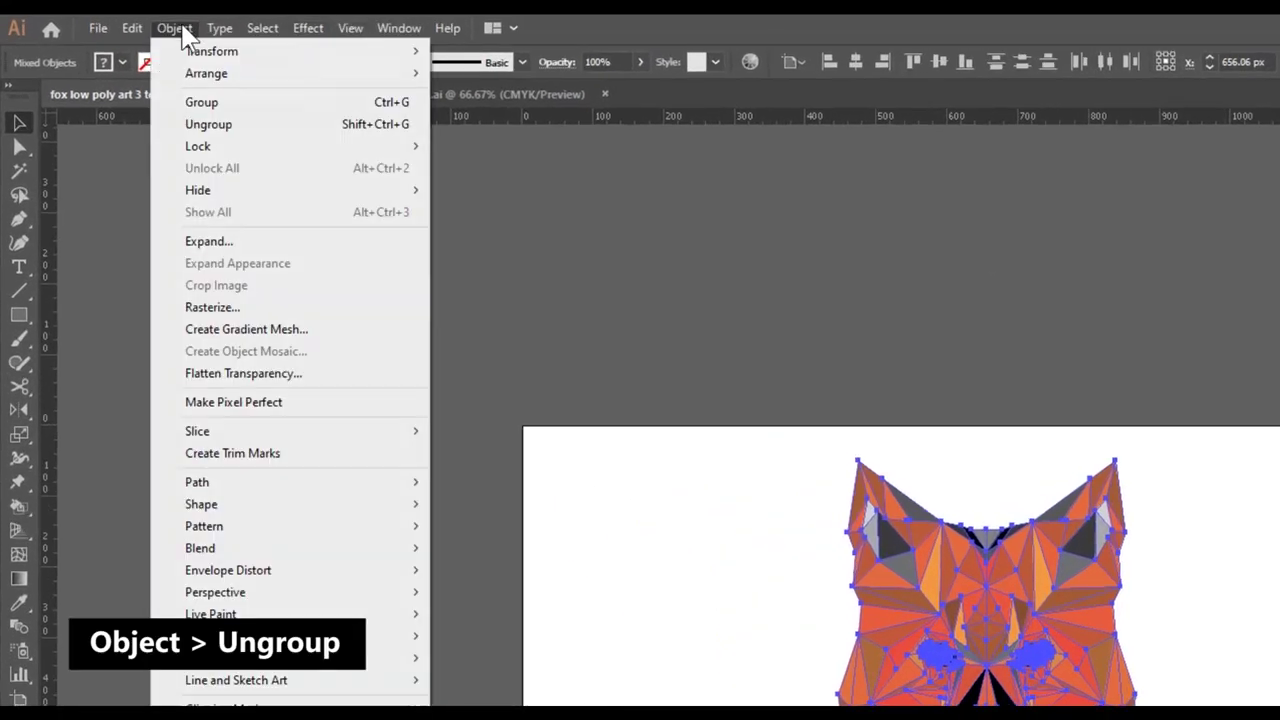
left_click(210, 124)
left_click(509, 500)
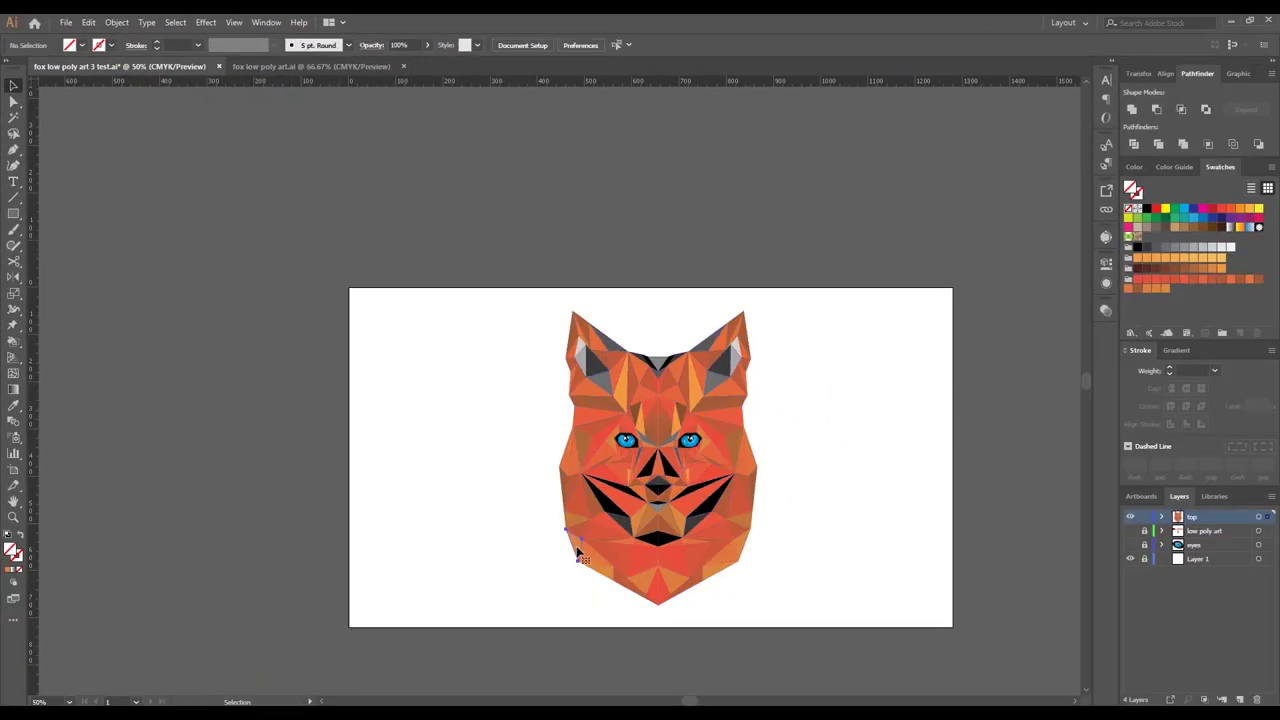
- Fill the lower-left jaw triangle with a white-to-black gradient angled about 71.6°
left_click(578, 553)
scroll(585, 555, "up", 2)
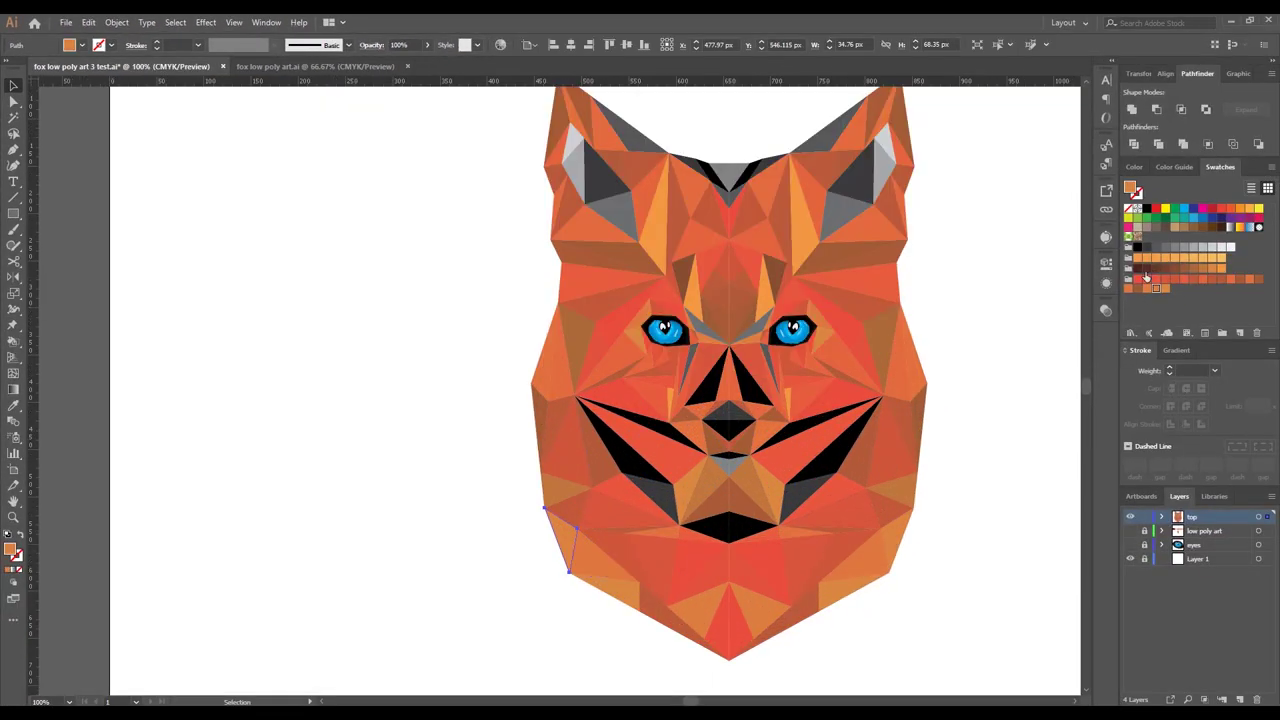
left_click(1177, 350)
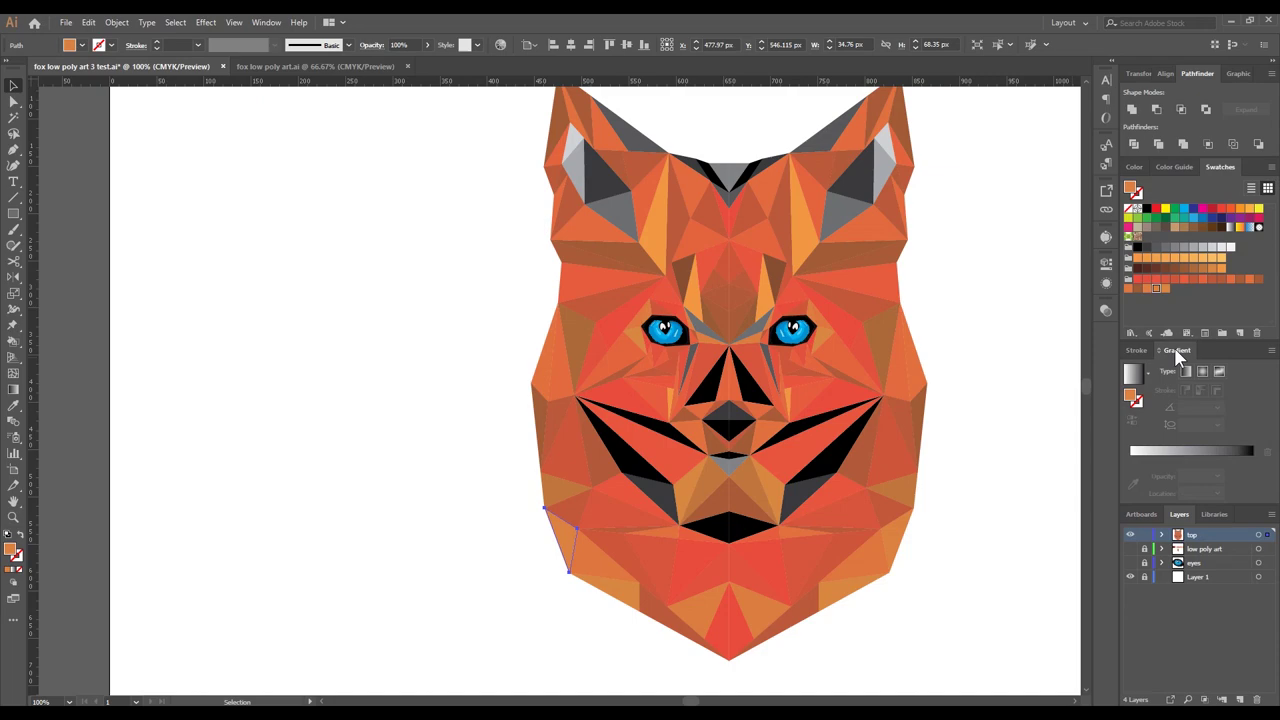
left_click(1168, 451)
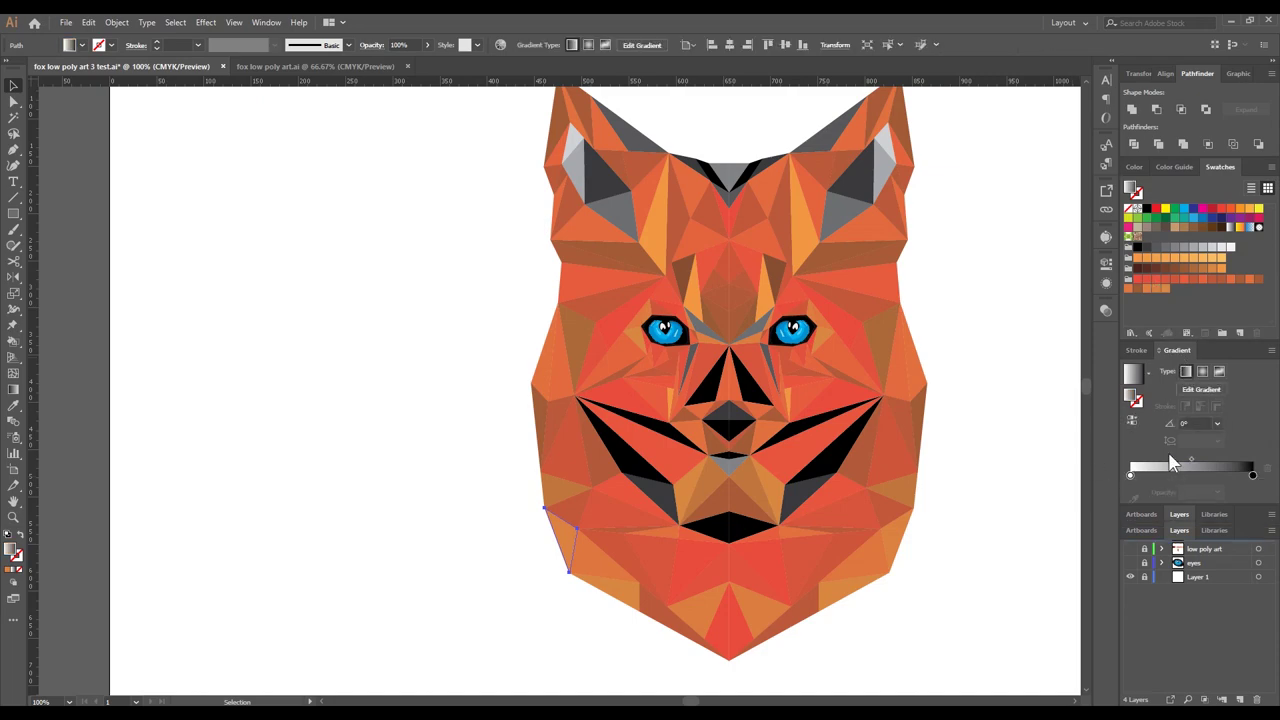
left_click(14, 390)
left_click_drag(535, 572, 561, 496)
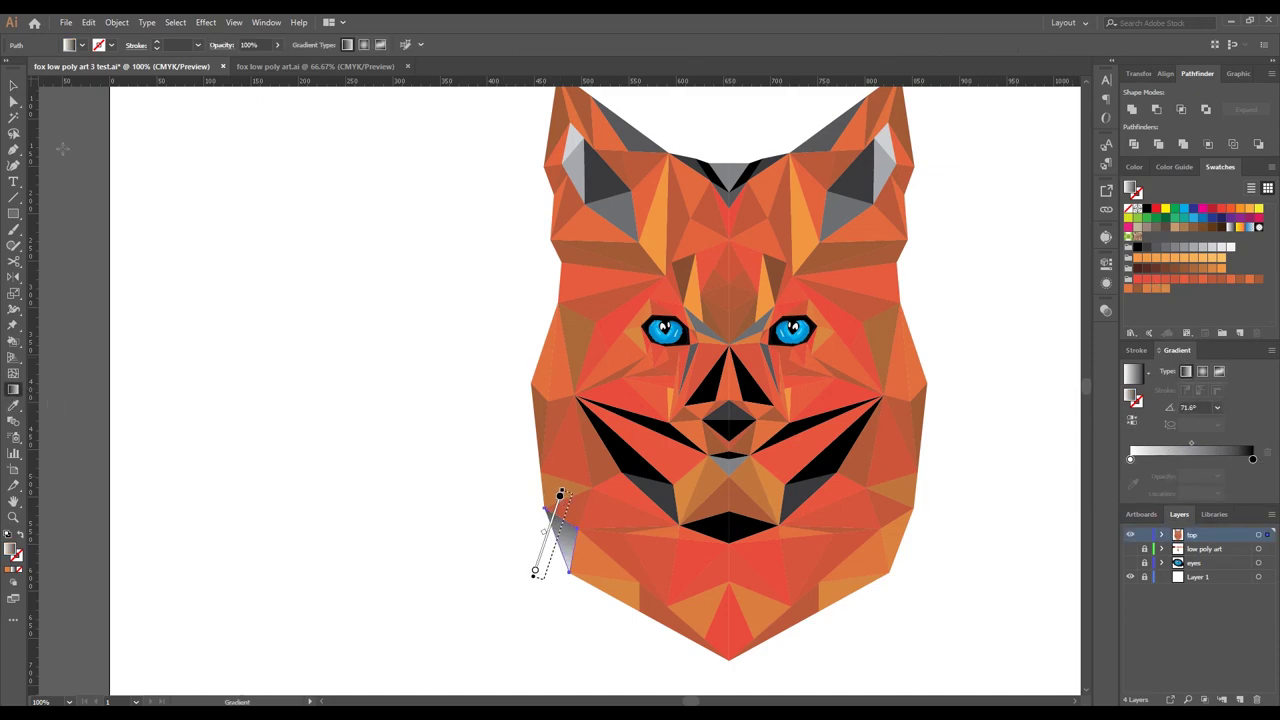
key("v")
left_click(357, 300)
- Refill the jaw triangle with the neighbouring orange using the Eyedropper
scroll(528, 586, "down", 2)
scroll(528, 586, "right", 2)
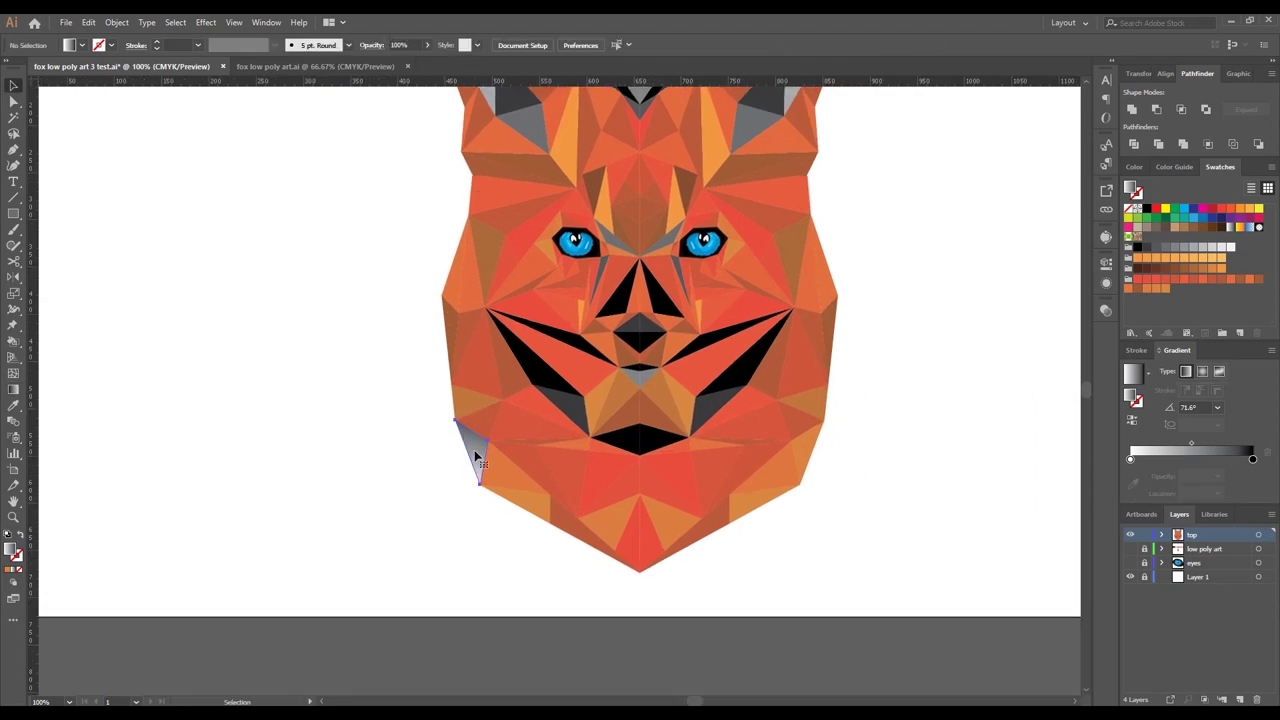
left_click(476, 457)
key("i")
left_click(500, 475)
key("ctrl+shift+a")
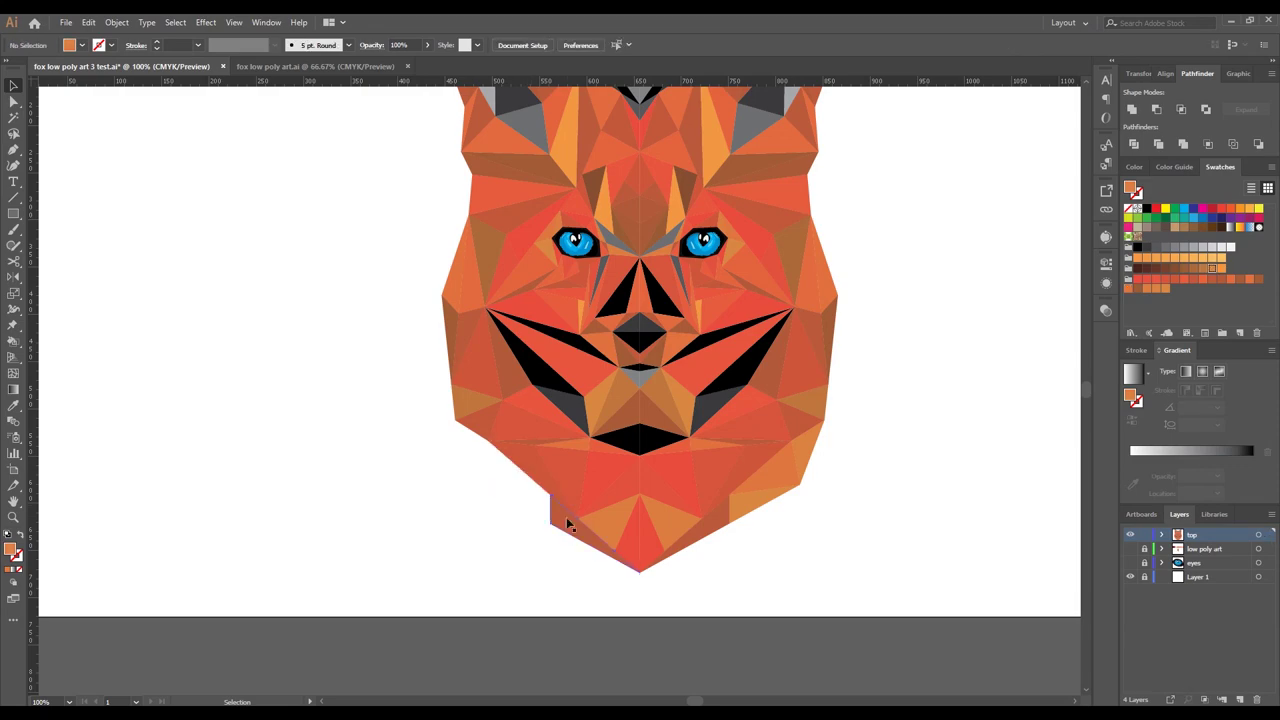
scroll(883, 533, "down", 2, "alt")
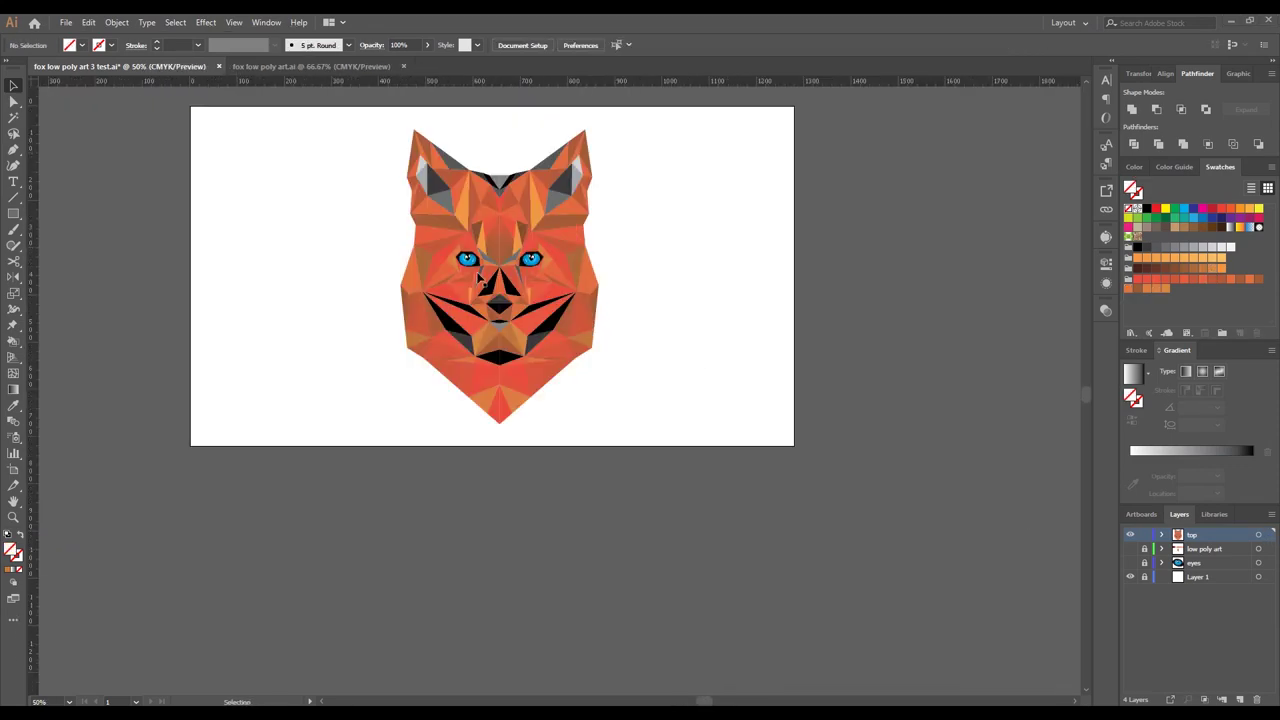
- Place a vertical guide at the artboard centre, add a shading layer and lock 'top'
left_click_drag(91, 224, 500, 230)
scroll(500, 230, "up", 4, "alt")
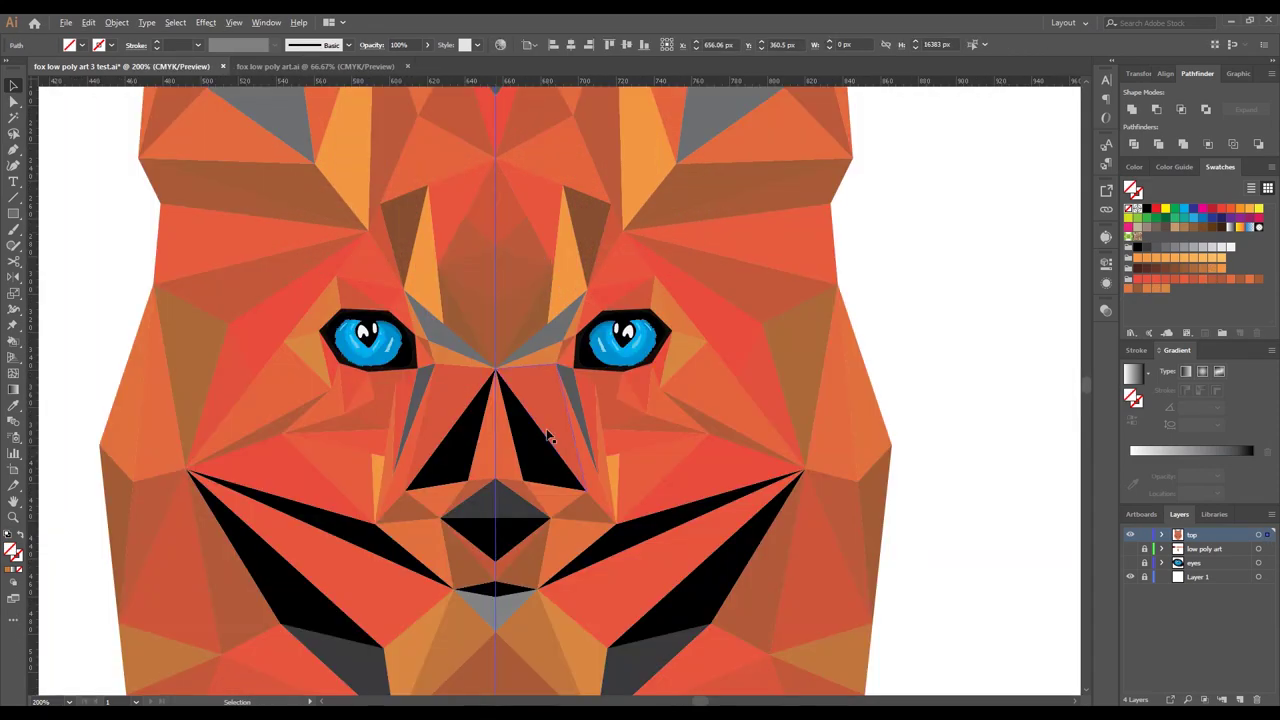
scroll(548, 432, "down", 4, "alt")
left_click(1239, 699)
left_click(1144, 549)
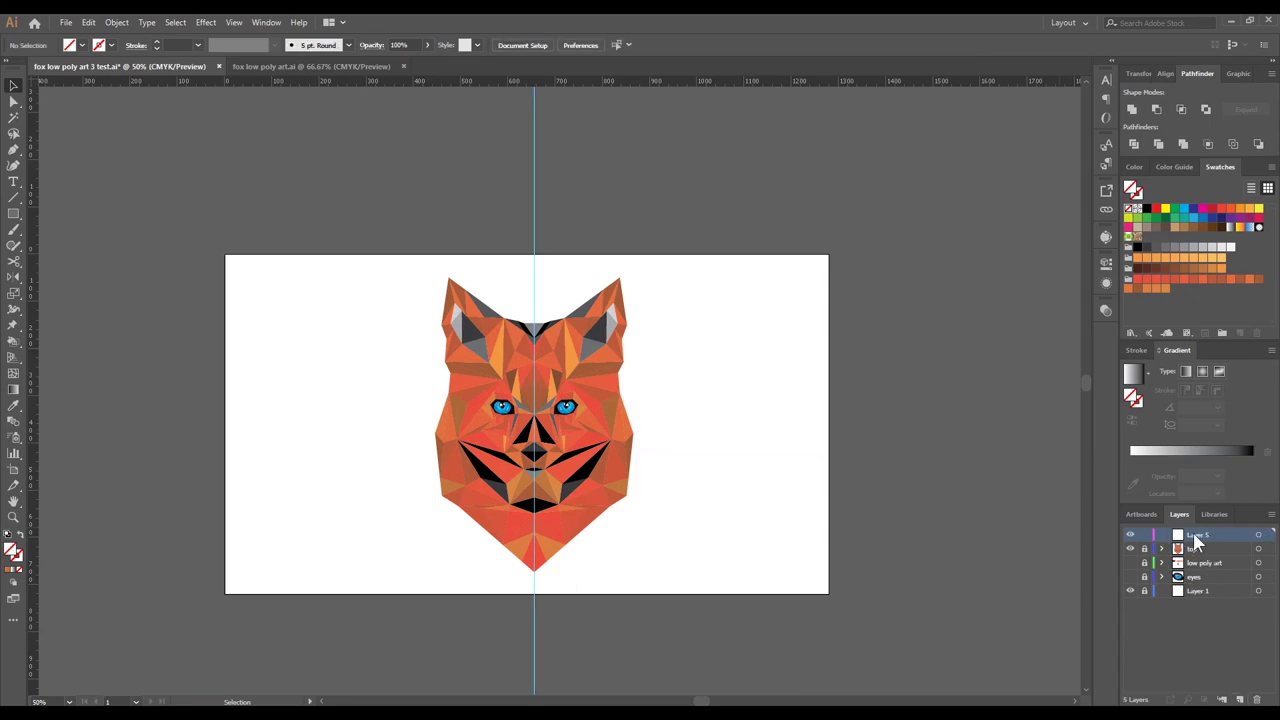
- Draw a black Pen shape over the fox's right half and bring up its Transparency options
key("p")
scroll(530, 345, "up", 7, "alt")
scroll(492, 335, "up", 3, "alt")
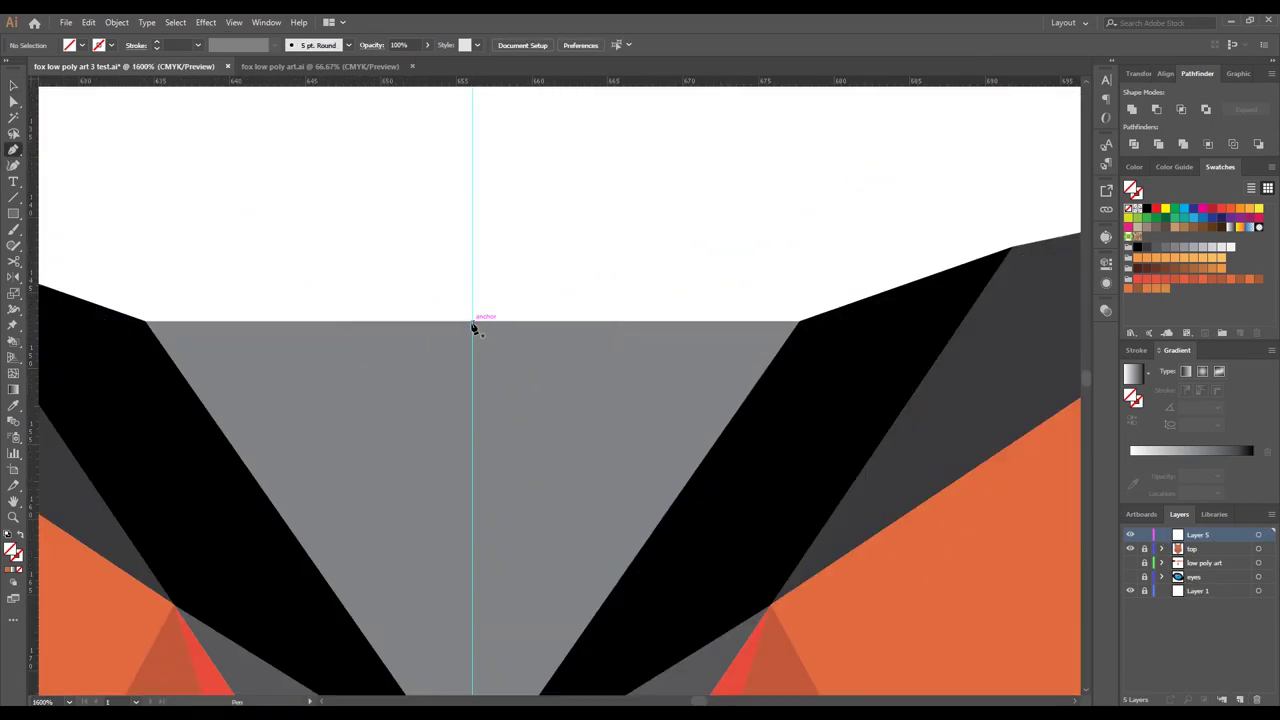
left_click(474, 328)
key("ctrl+0")
key("v")
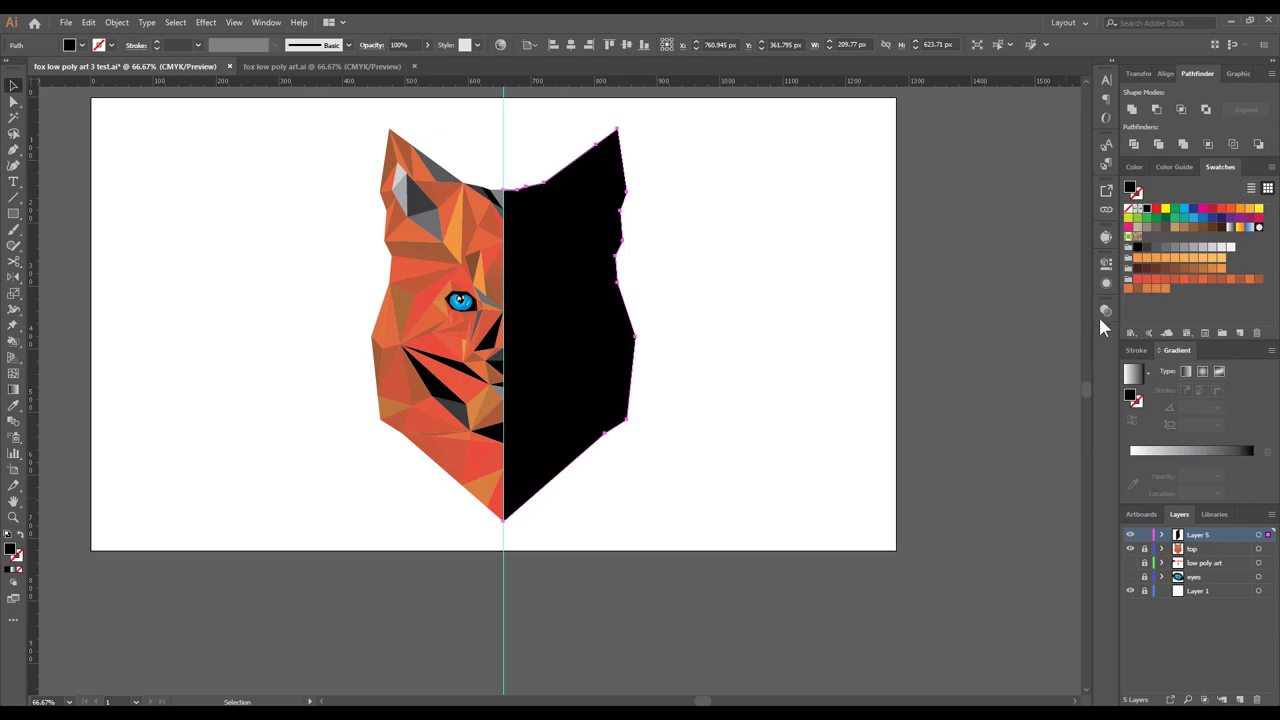
left_click(1105, 309)
left_click(266, 22)
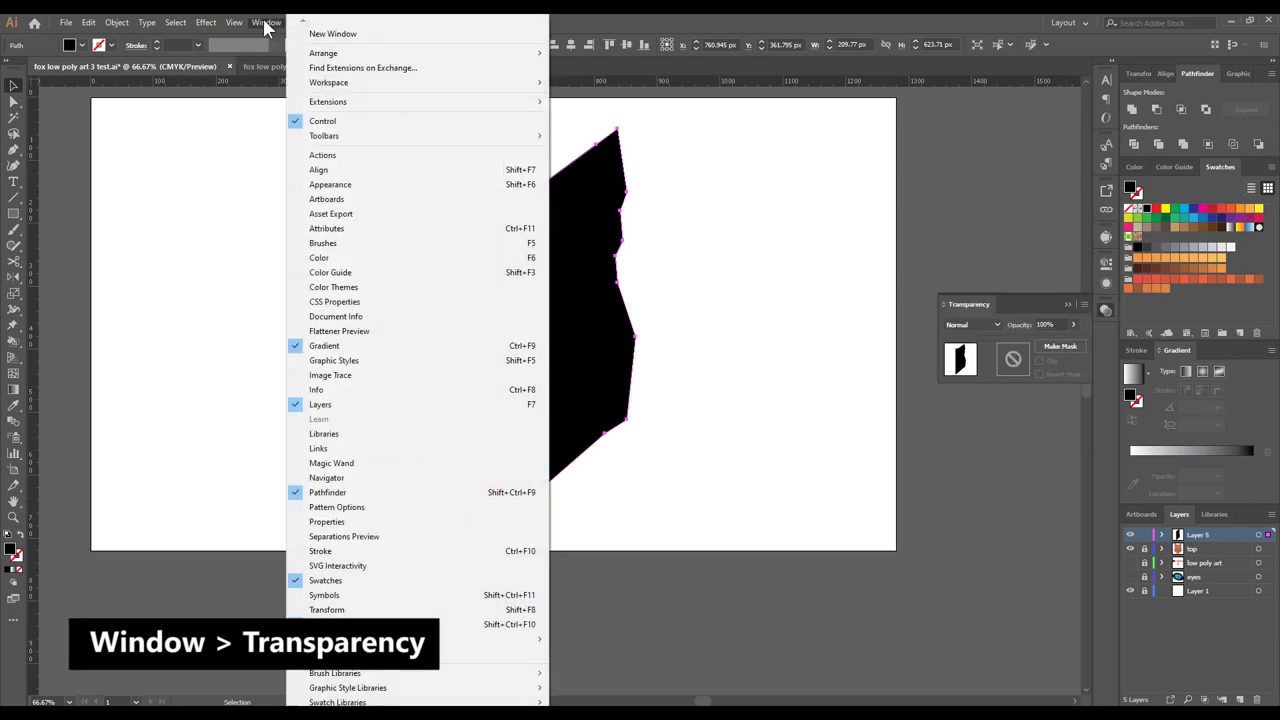
left_click(340, 606)
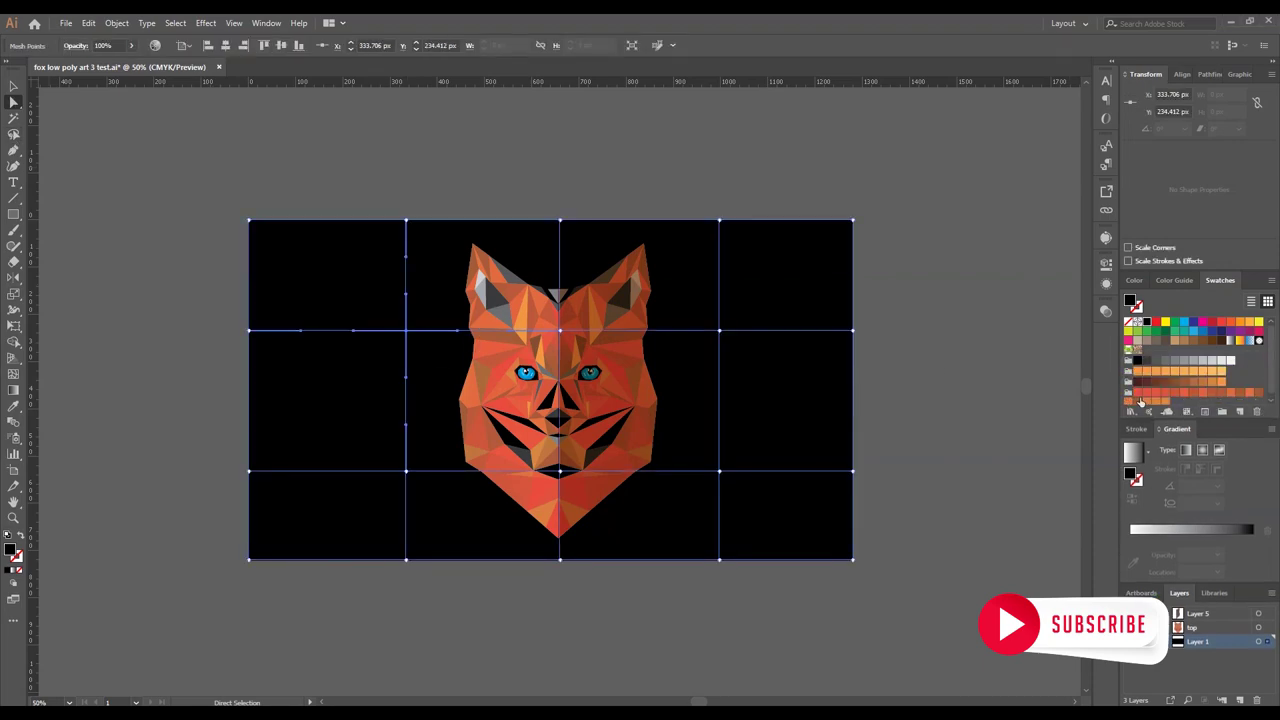
- Colour the background mesh points red, with orange-brown on the right side
left_click(1140, 401)
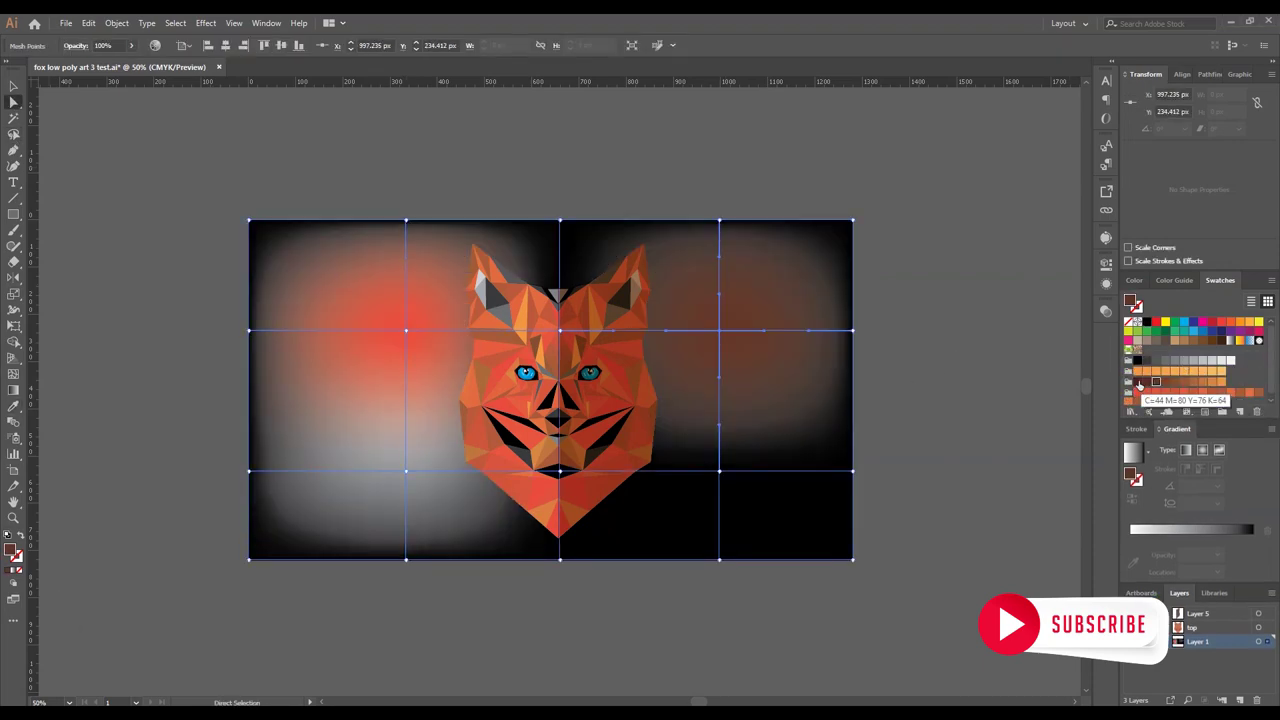
left_click(1140, 360)
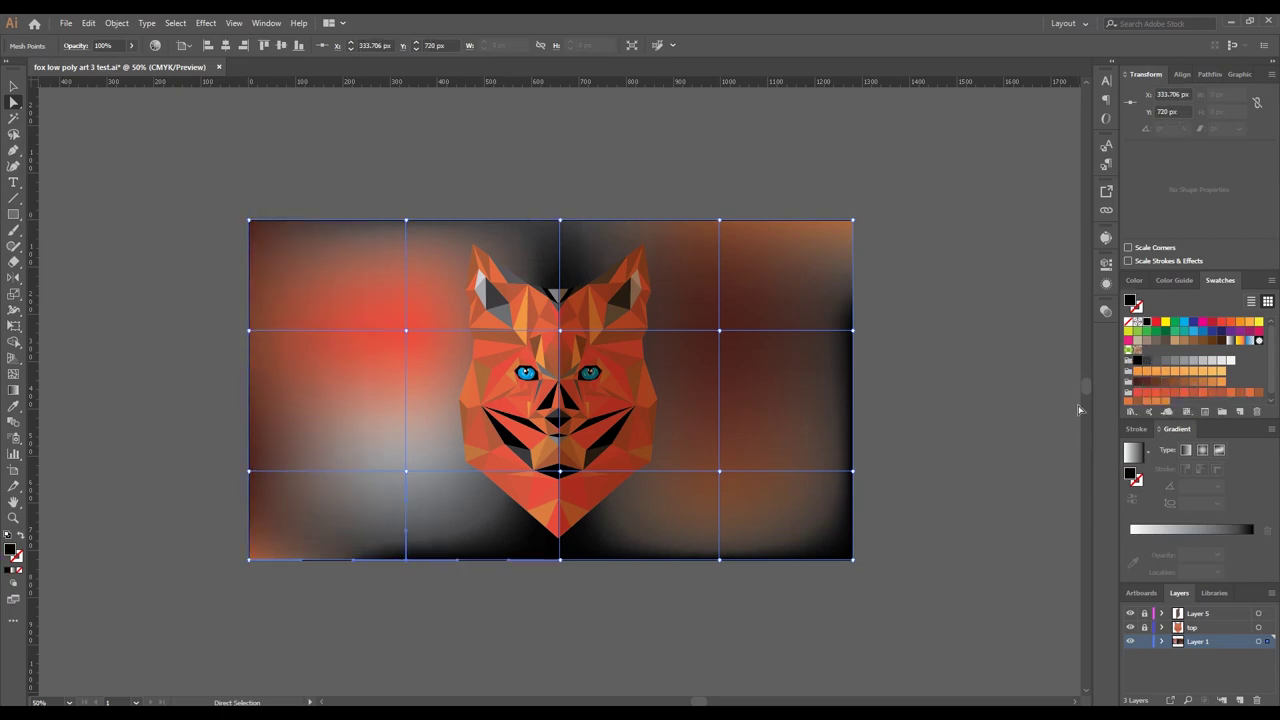
left_click(860, 430)
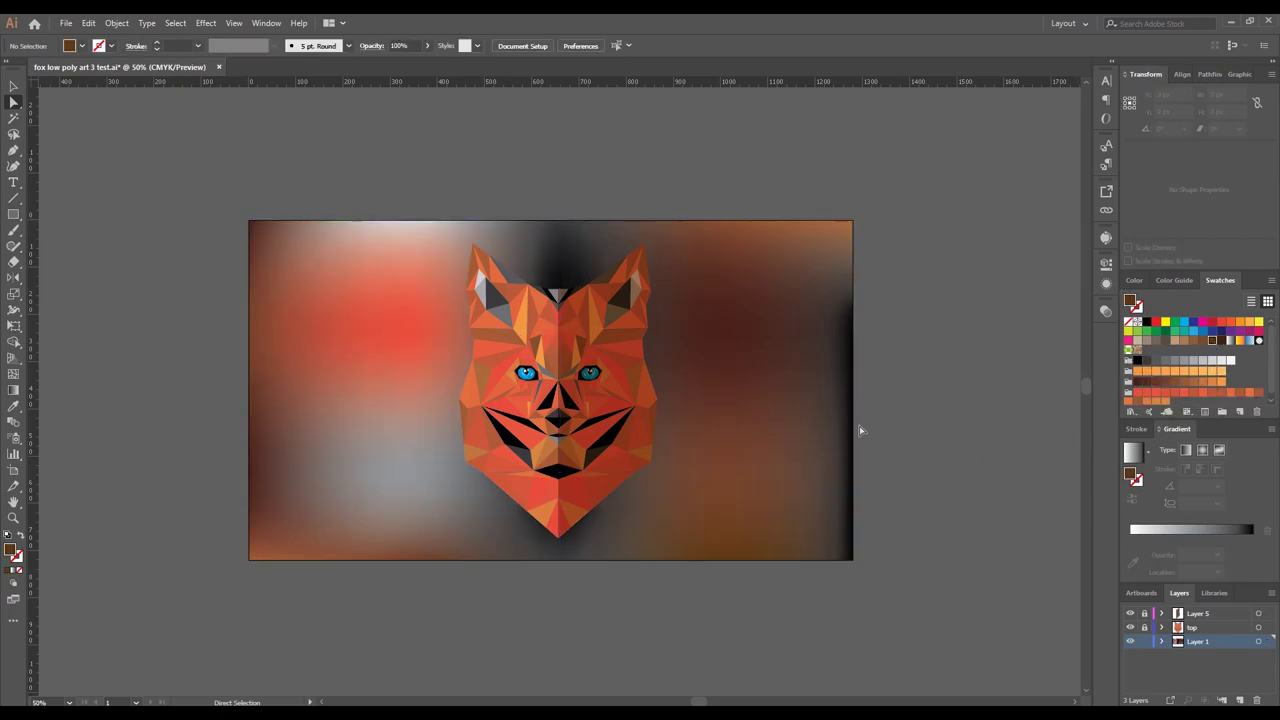
- Place a colourful gradient image on a new layer and set it to Multiply
left_click(1240, 700)
key("super+e")
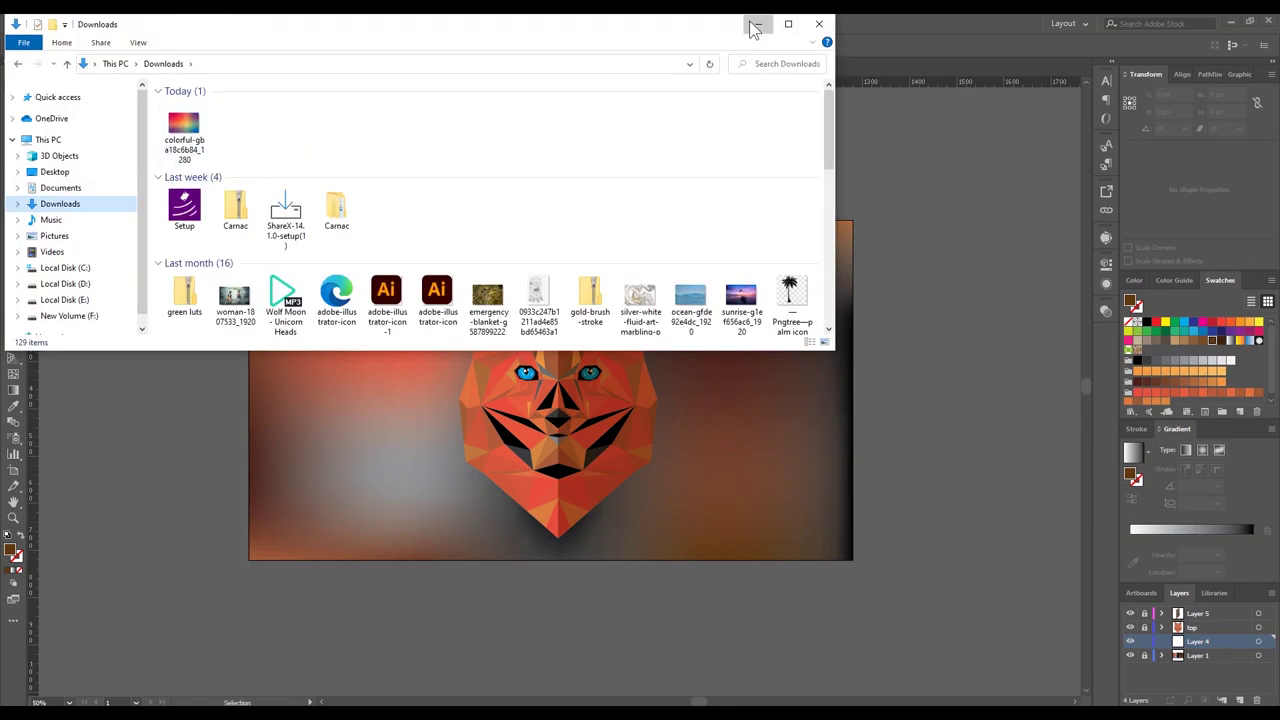
left_click(755, 24)
key("ctrl+shift+F10")
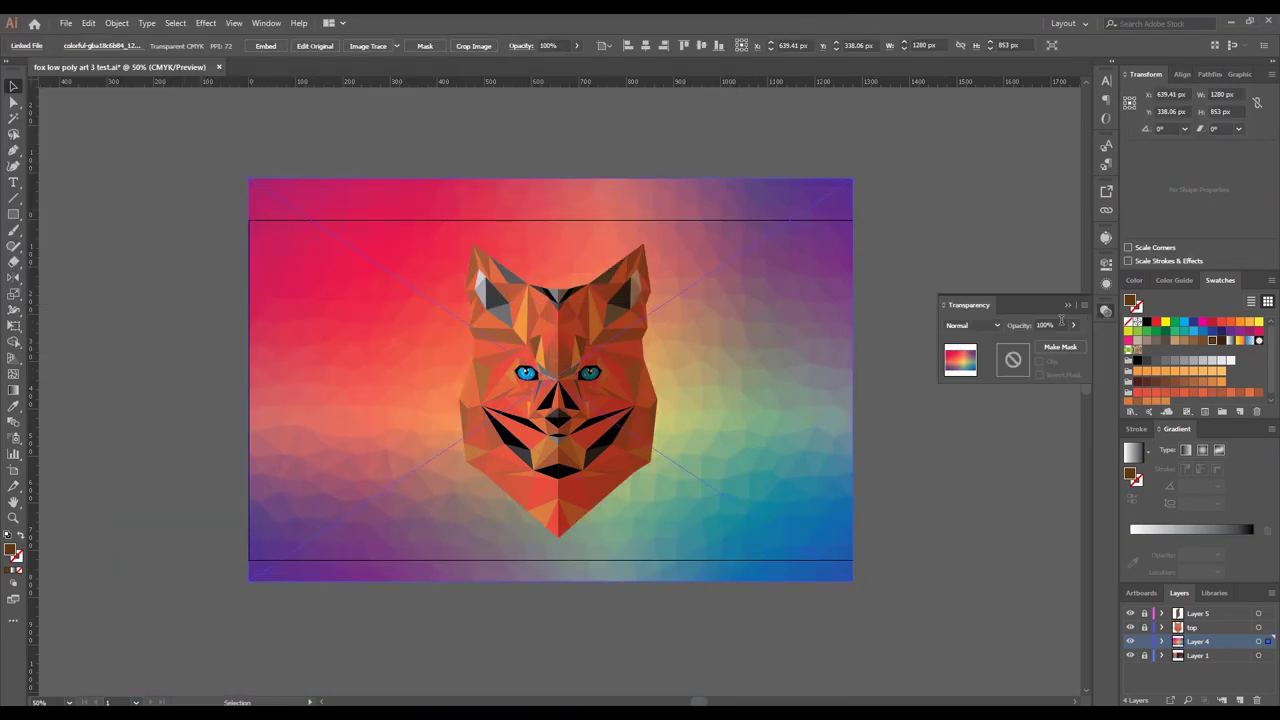
left_click(972, 325)
left_click(987, 380)
- Draw an artboard-covering rectangle with a radial gradient in Multiply on a new layer
left_click(1240, 700)
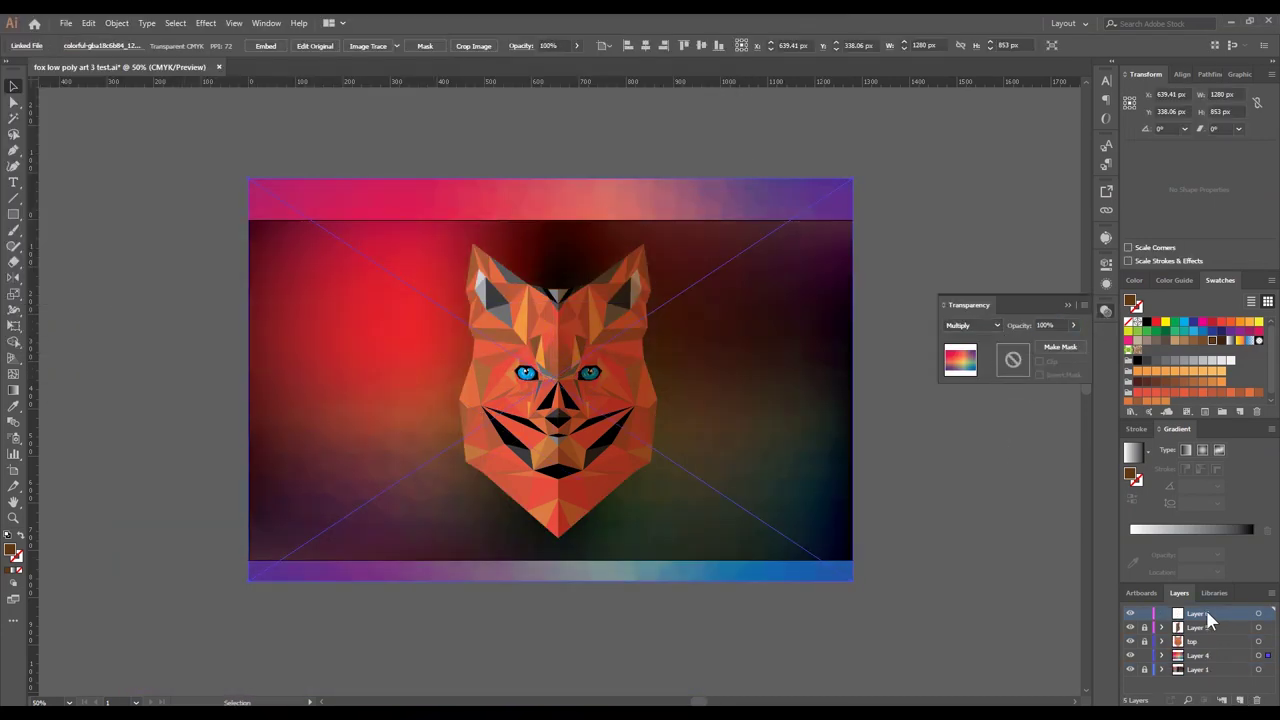
key("ctrl+shift+a")
key("m")
left_click_drag(248, 220, 851, 557)
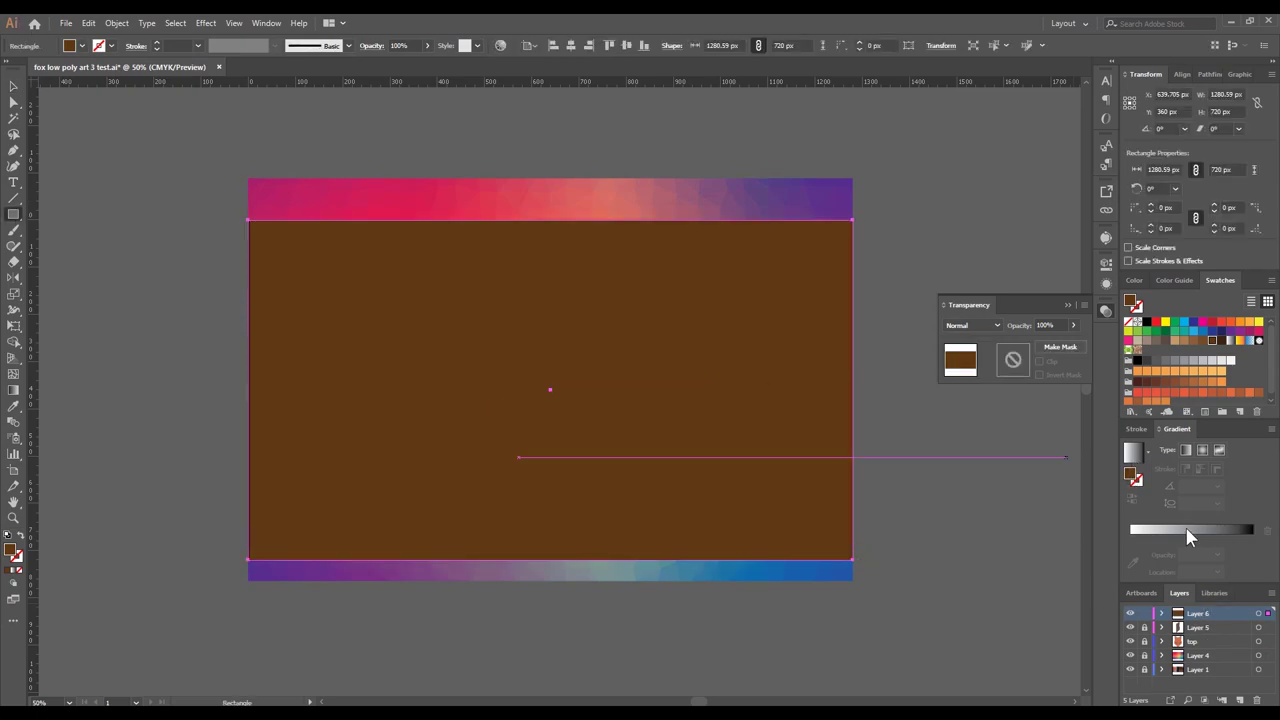
left_click(1188, 530)
left_click(975, 325)
left_click(987, 380)
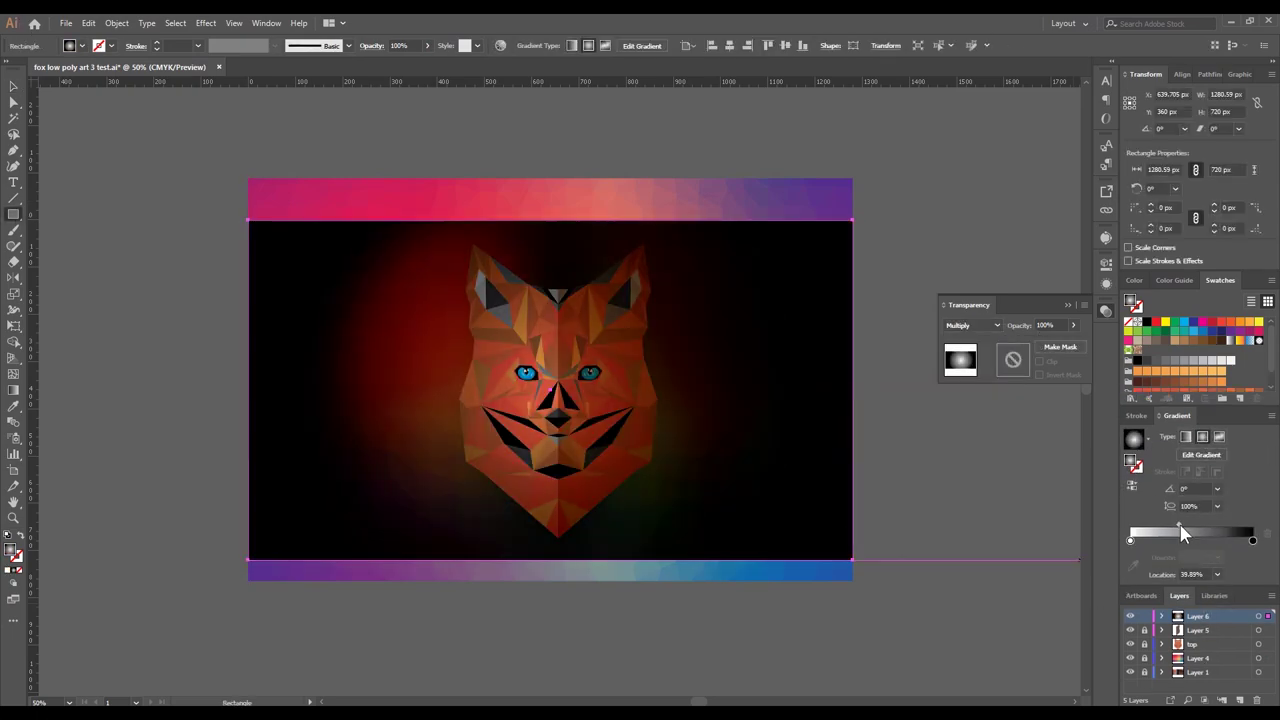
key("ctrl+shift+a")
key("ctrl+l")
- Pencil a Gaussian-blurred shadow along the right cheek, then draw a cropping rectangle over the artboard
key("n")
left_click_drag(668, 448, 646, 308)
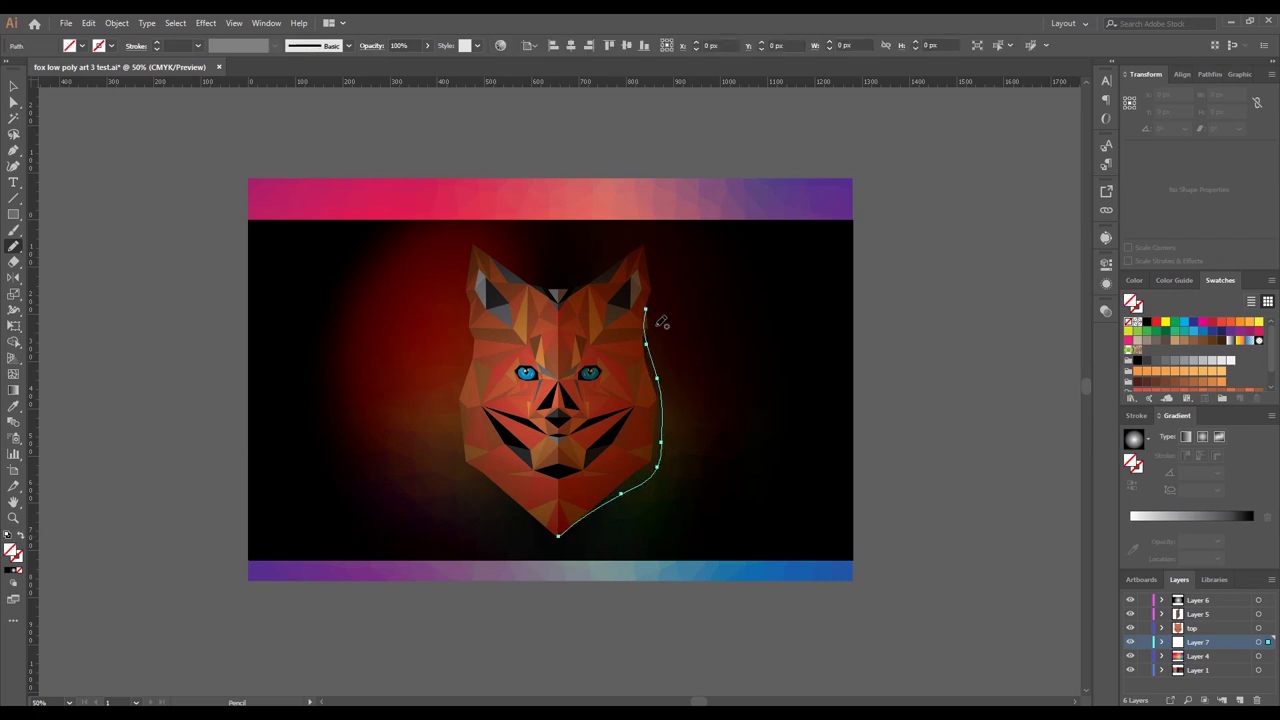
left_click_drag(644, 256, 655, 315)
left_click_drag(571, 537, 642, 254)
left_click(82, 45)
left_click(205, 22)
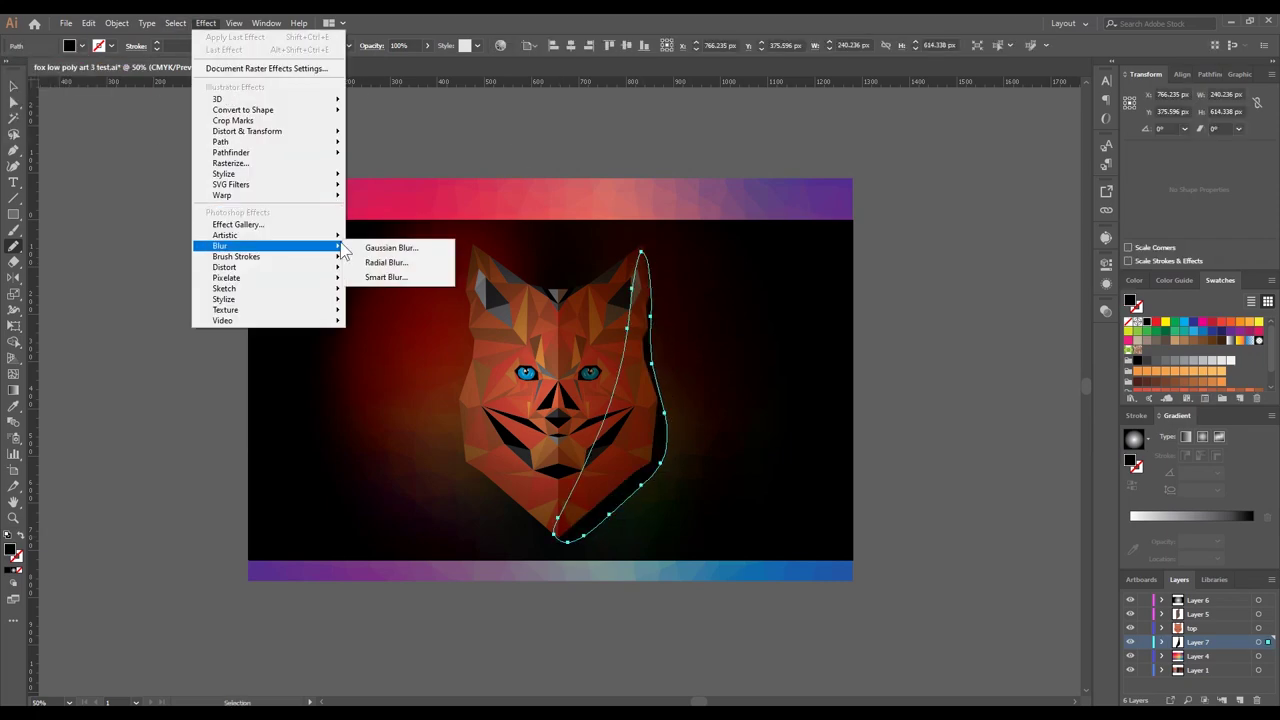
left_click(390, 246)
key("Return")
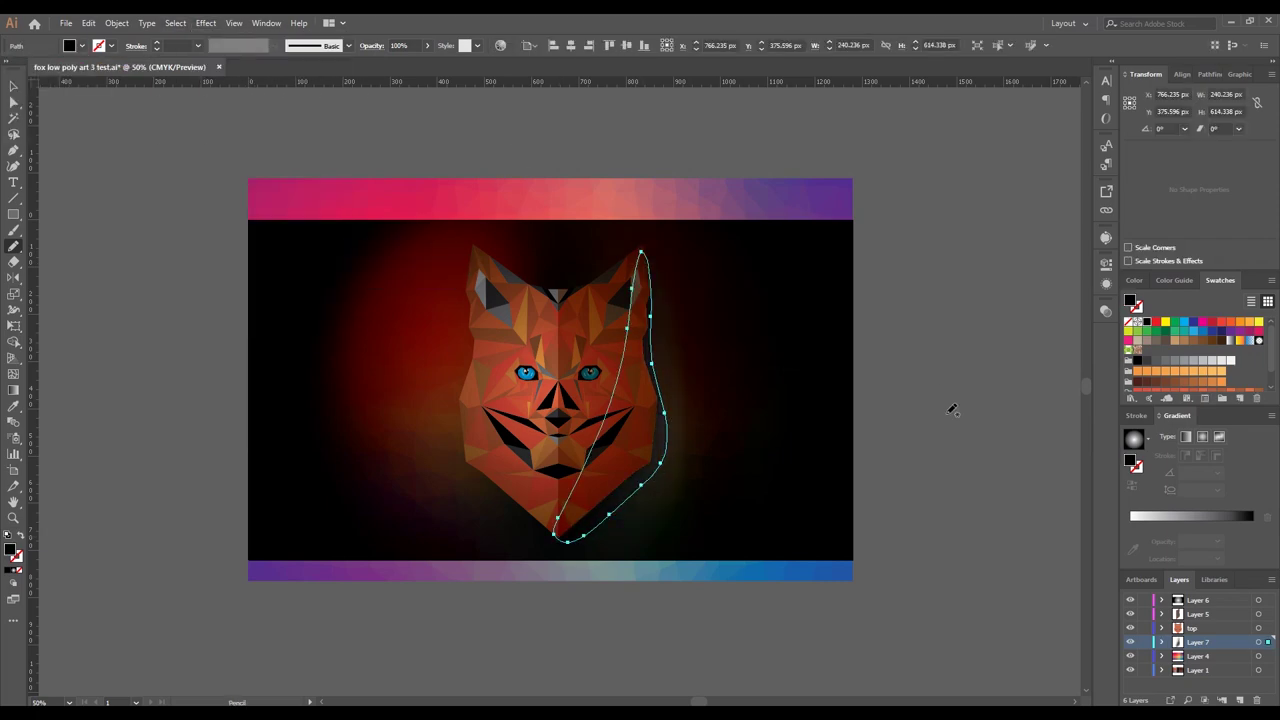
key("ctrl+shift+a")
key("m")
left_click_drag(406, 222, 714, 558)
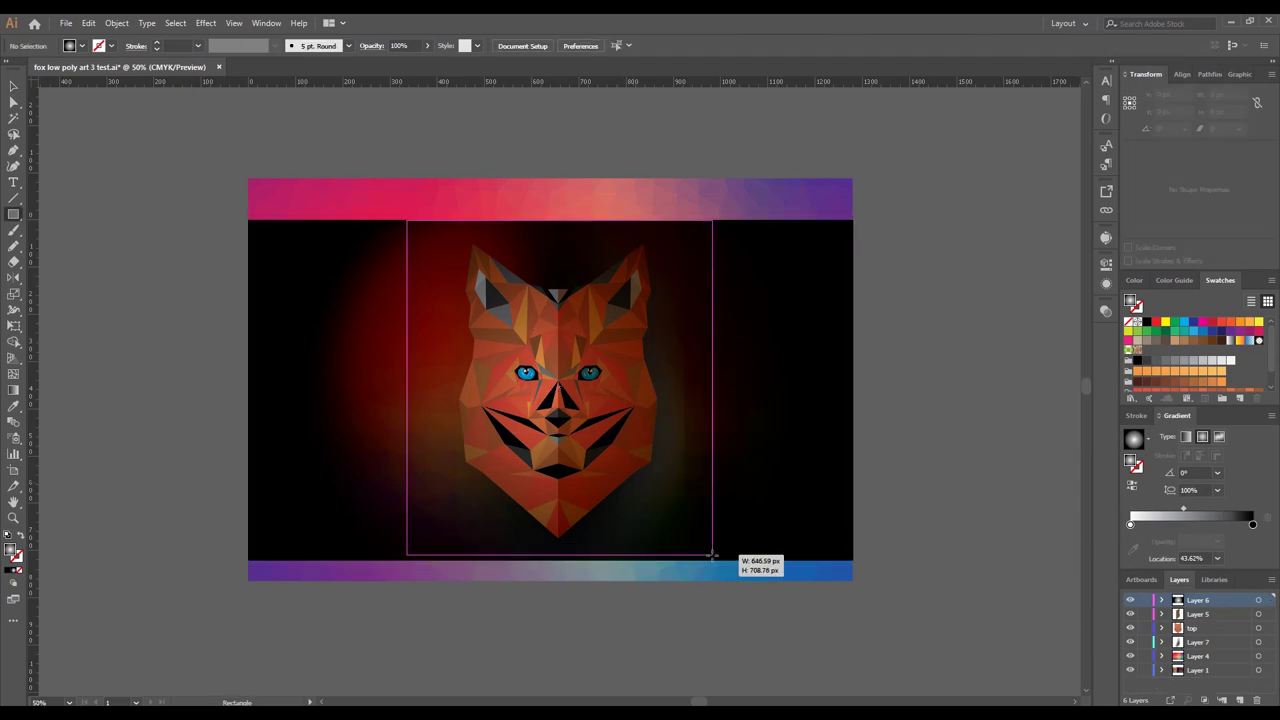